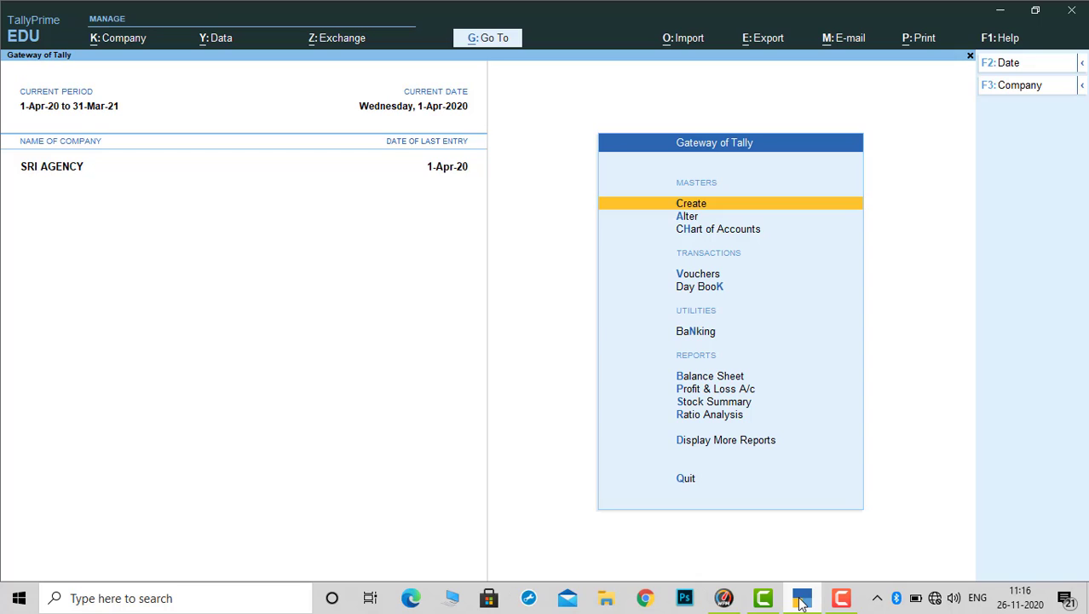
Open a new purchase voucher in SRI AGENCY and apply the PURCHASE voucher class
key(Down)
key(Down)
key(Down)
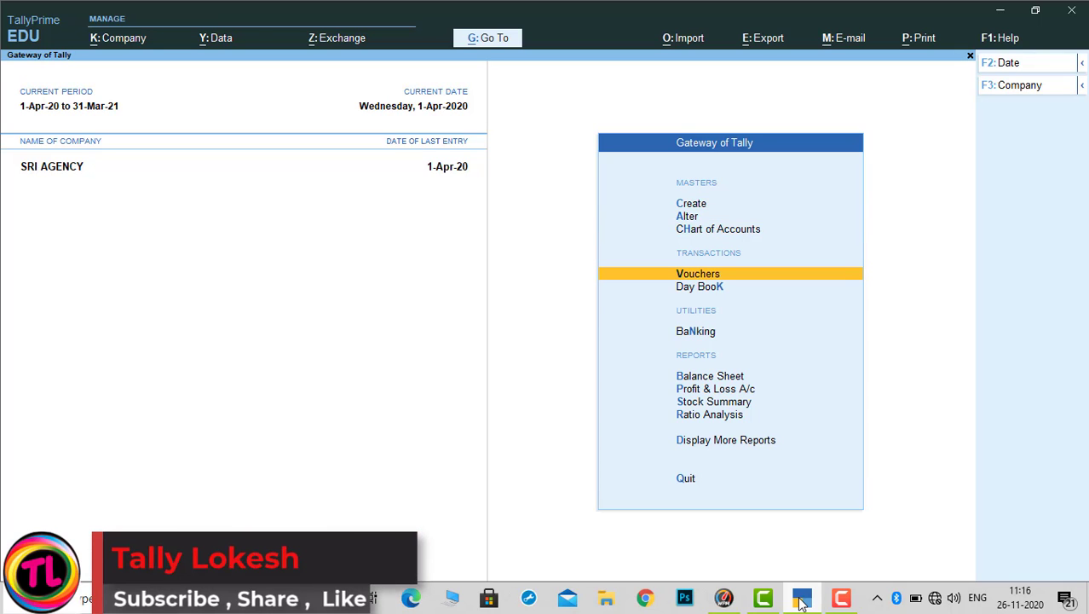
key(Return)
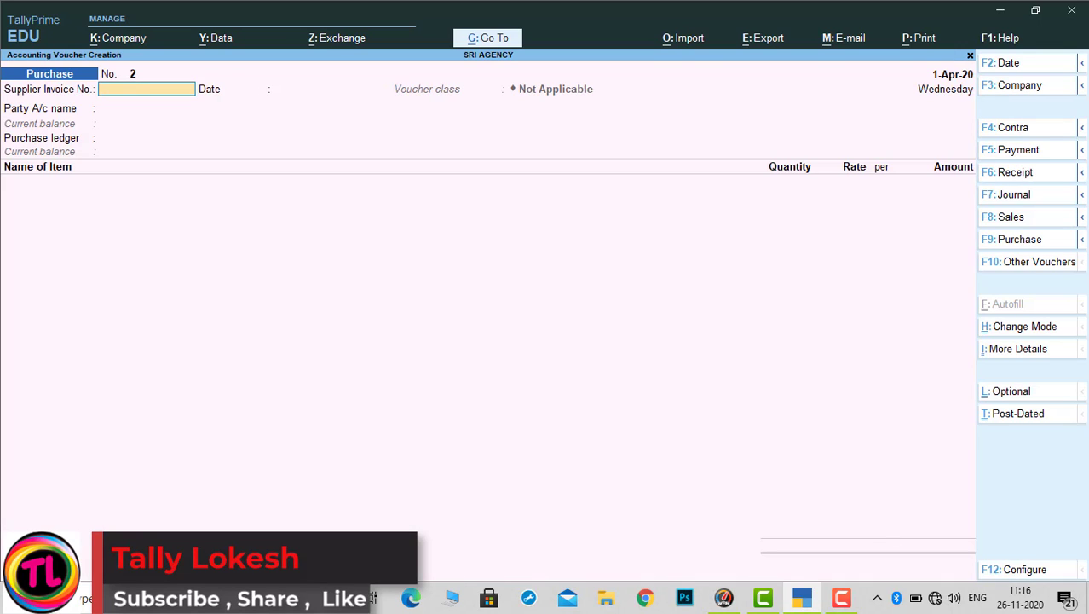
click(1022, 243)
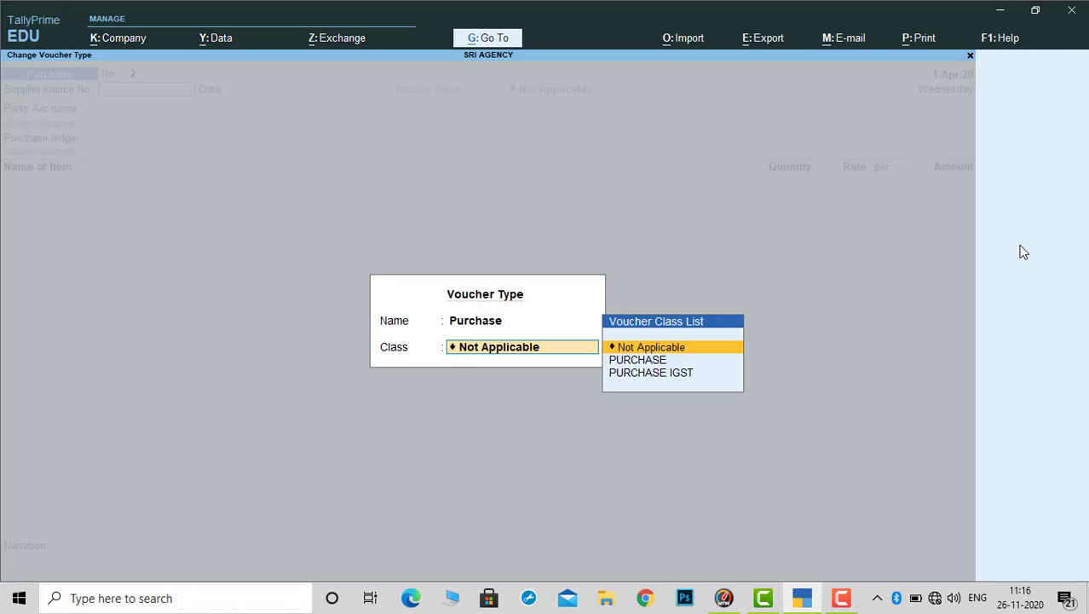
key(Down)
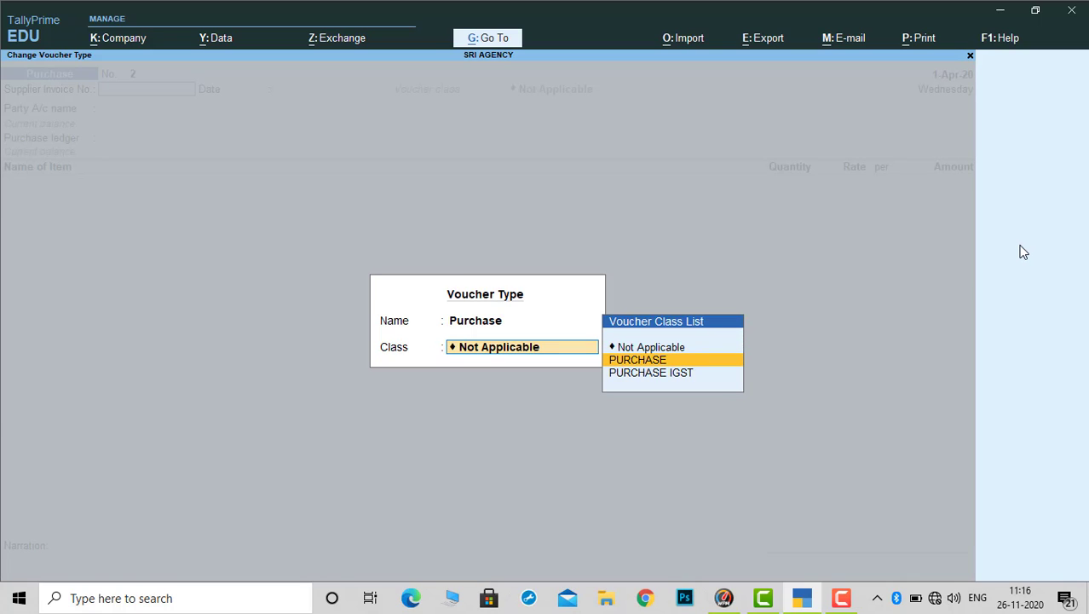
key(Down)
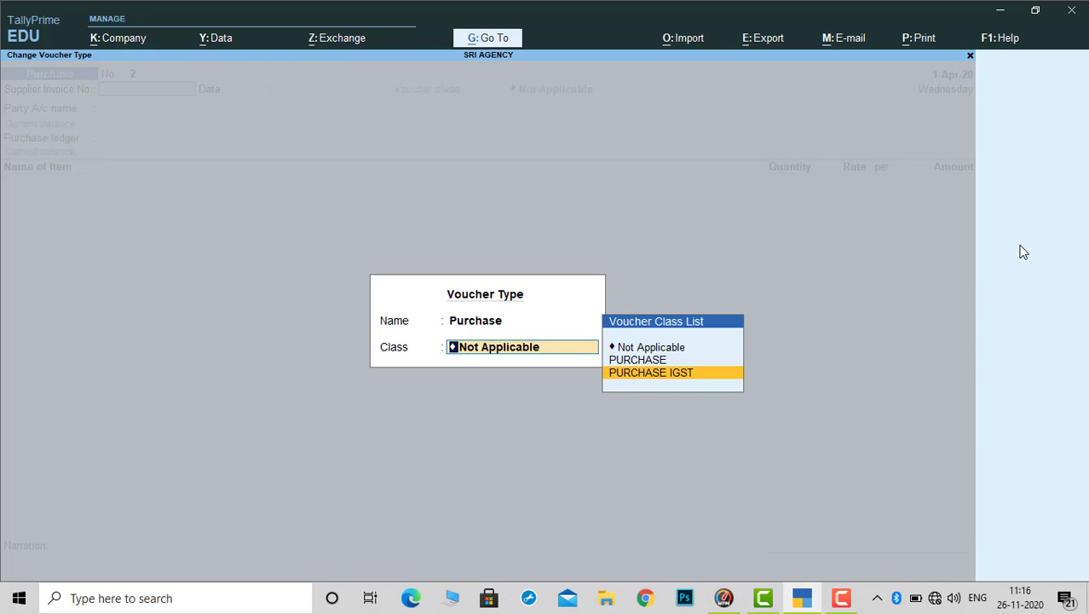
key(Up)
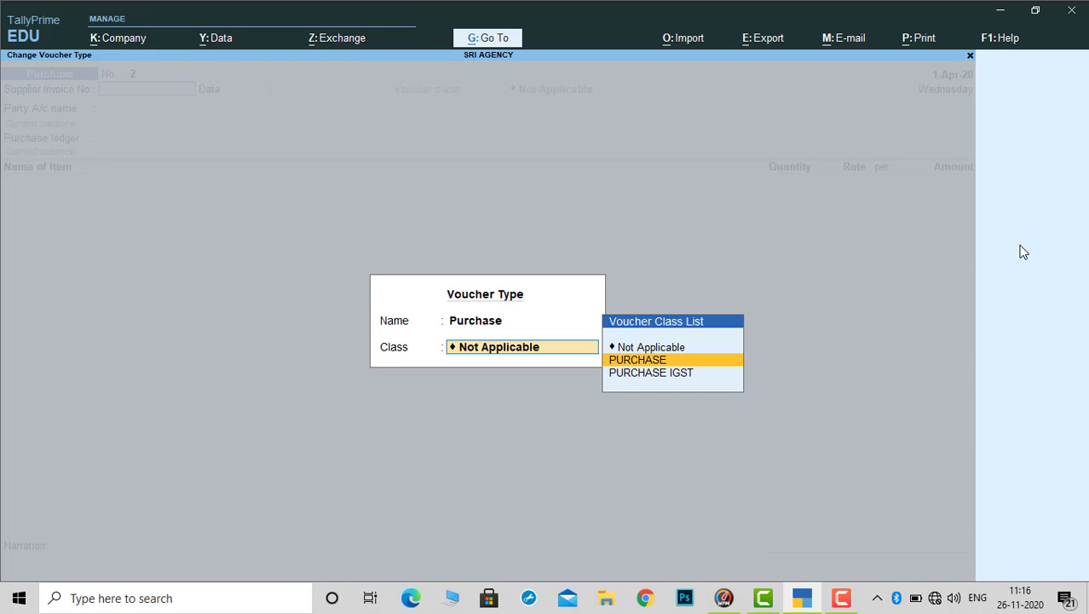
key(Return)
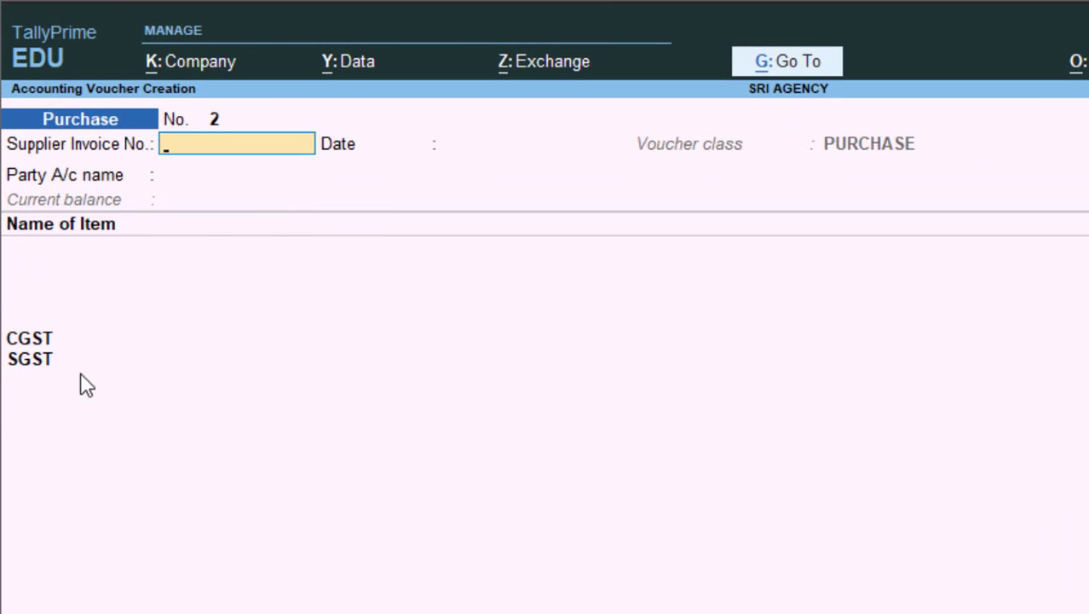
Leave the supplier invoice number blank and set the party account to Divya Traders, accepting the default party details
key(Return)
key(Return)
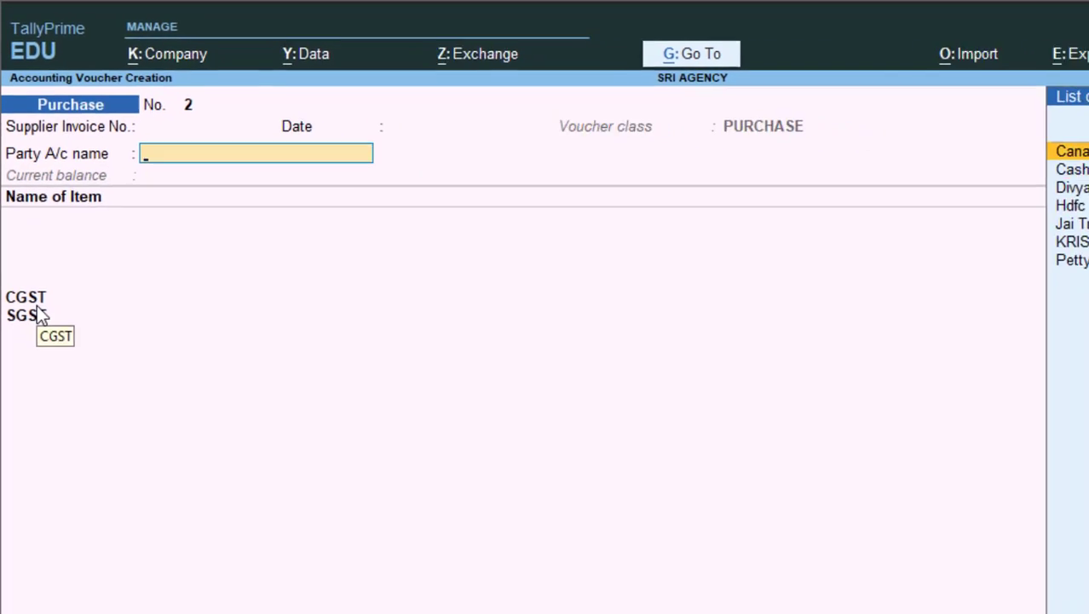
key(Down)
key(Down)
key(Down)
key(Up)
key(Return)
key(Return)
key(Return)
key(Return)
key(Return)
key(Return)
key(Return)
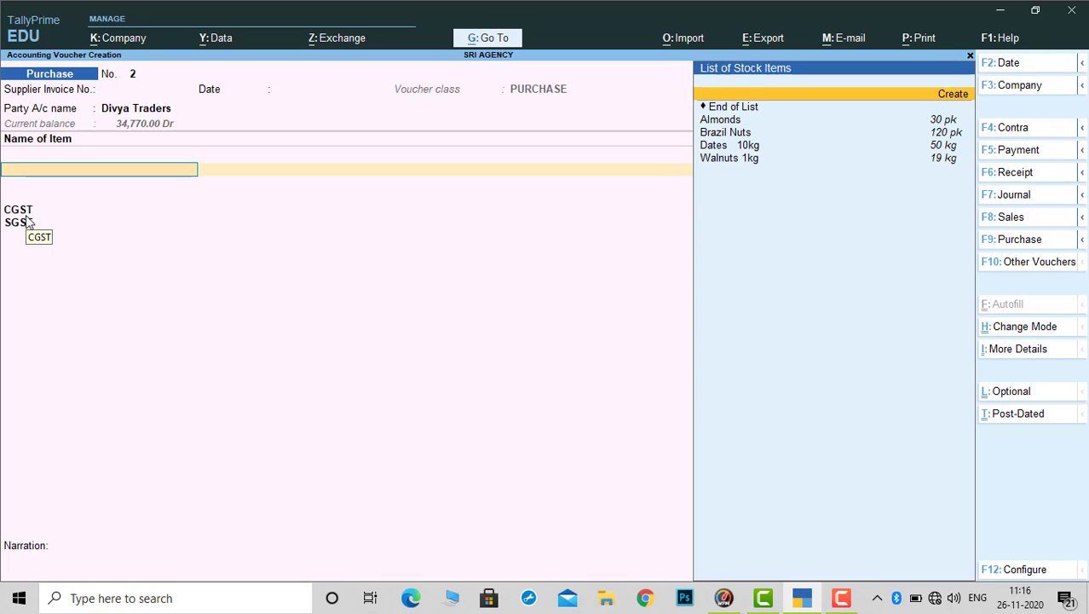
Add the stock item Almonds with quantity 1 pk at a rate of 370
key(Down)
key(Return)
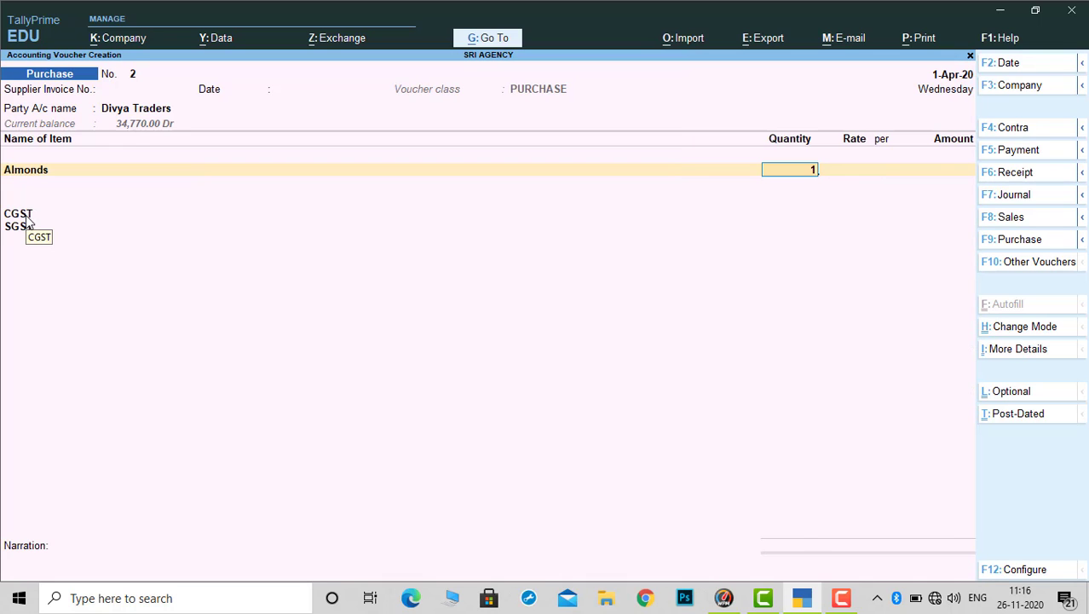
key(Return)
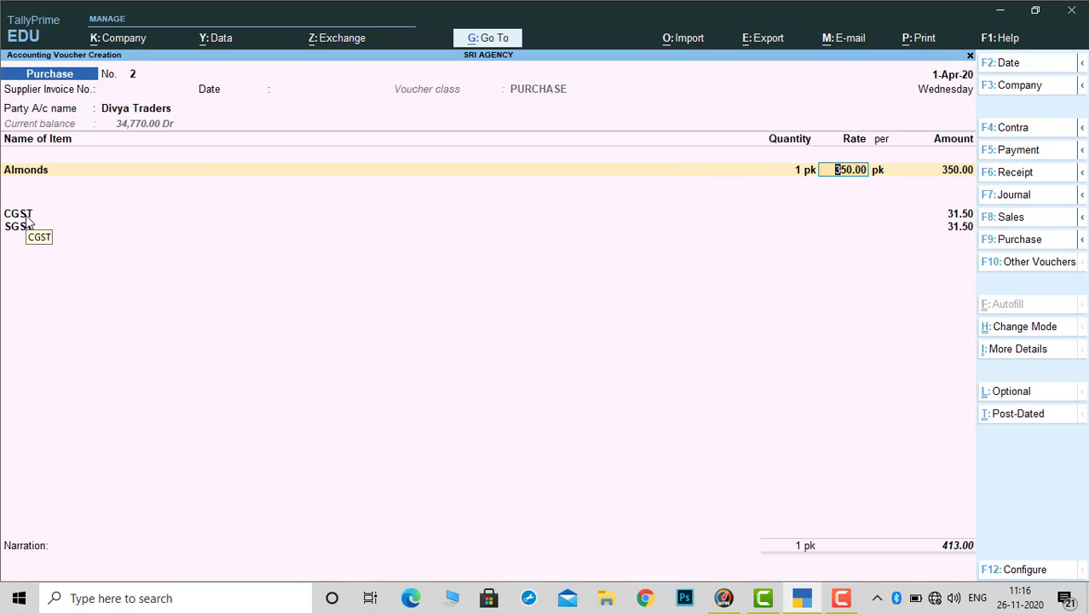
text(370)
key(Return)
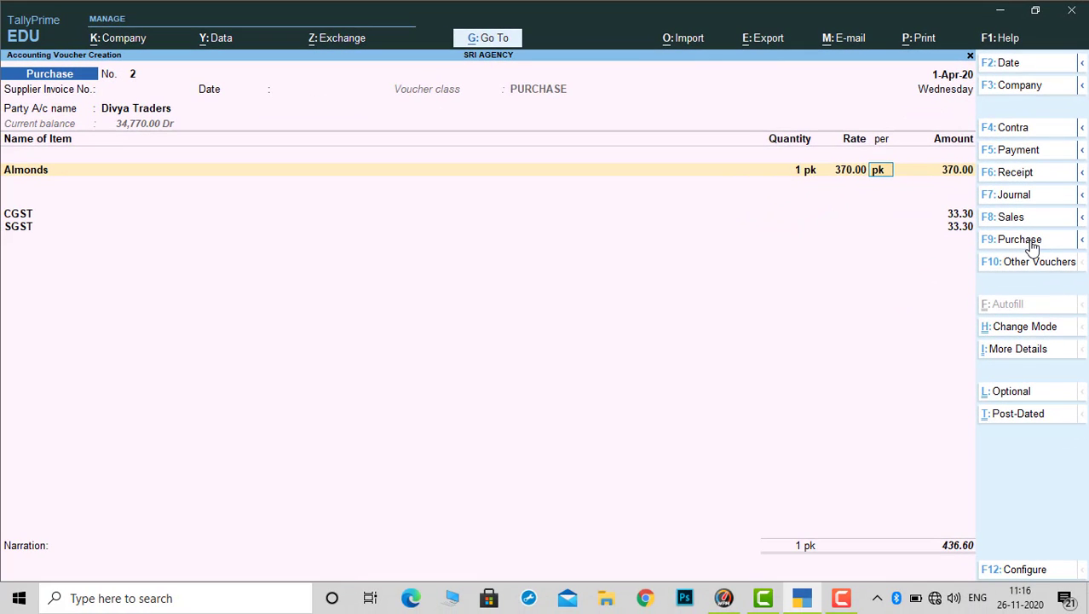
Switch the purchase voucher to the PURCHASE IGST class, keeping Divya Traders as the party
click(1029, 242)
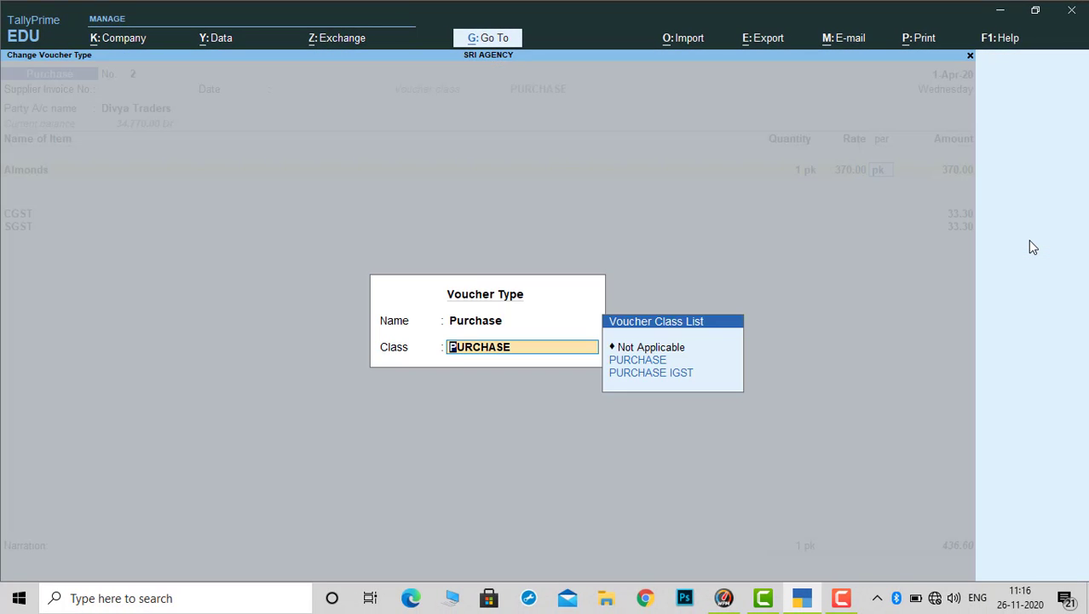
key(Down)
key(Return)
key(Return)
key(Return)
key(Return)
key(Return)
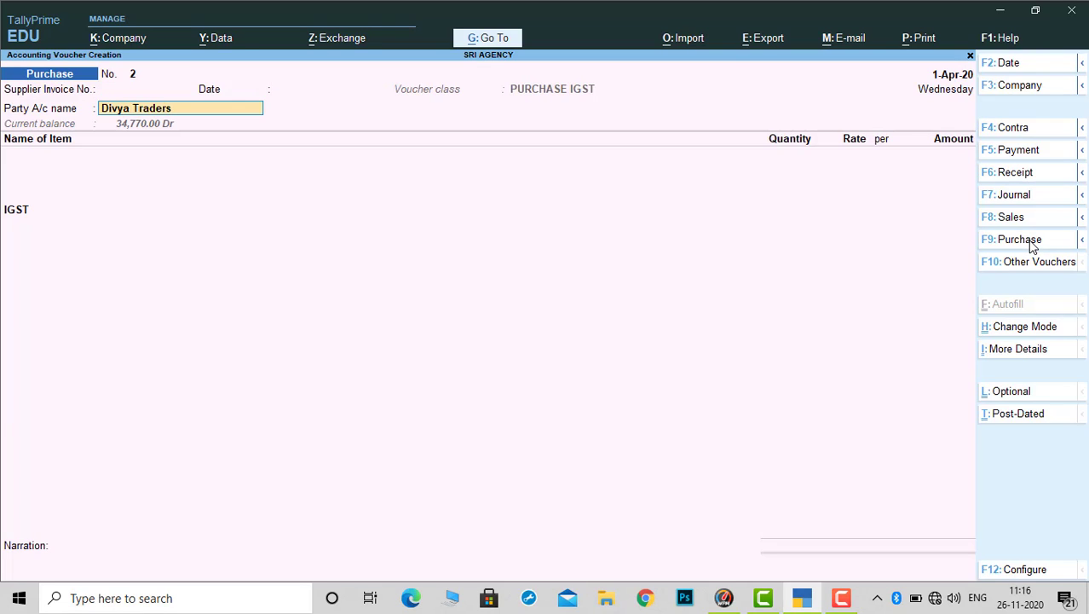
key(ctrl+a)
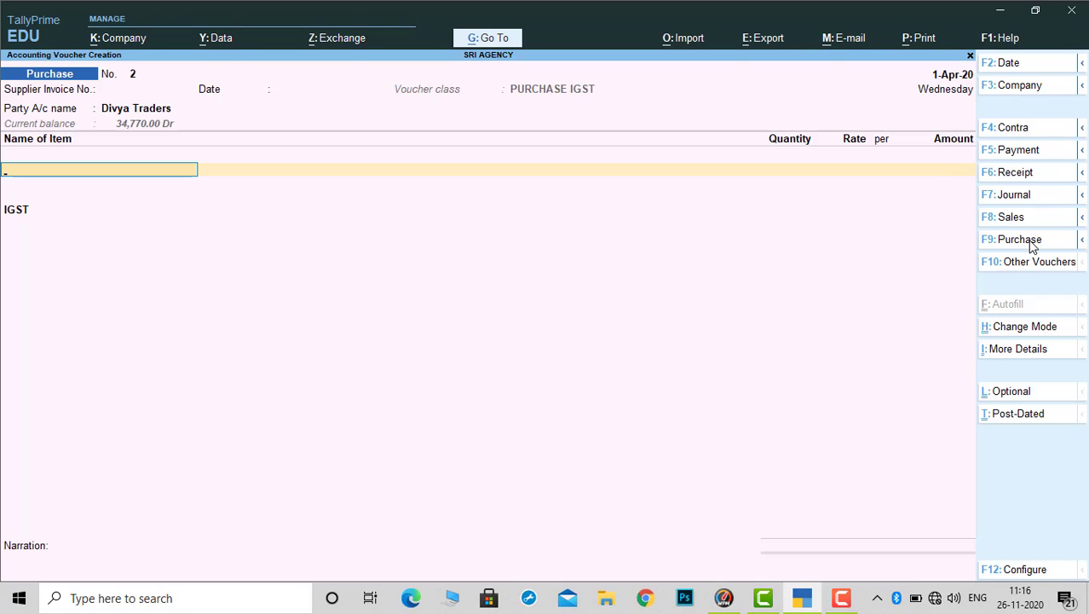
Add 2 pk of Almonds at a rate of 400, and quit the voucher without saving it
key(Down)
key(Down)
key(Up)
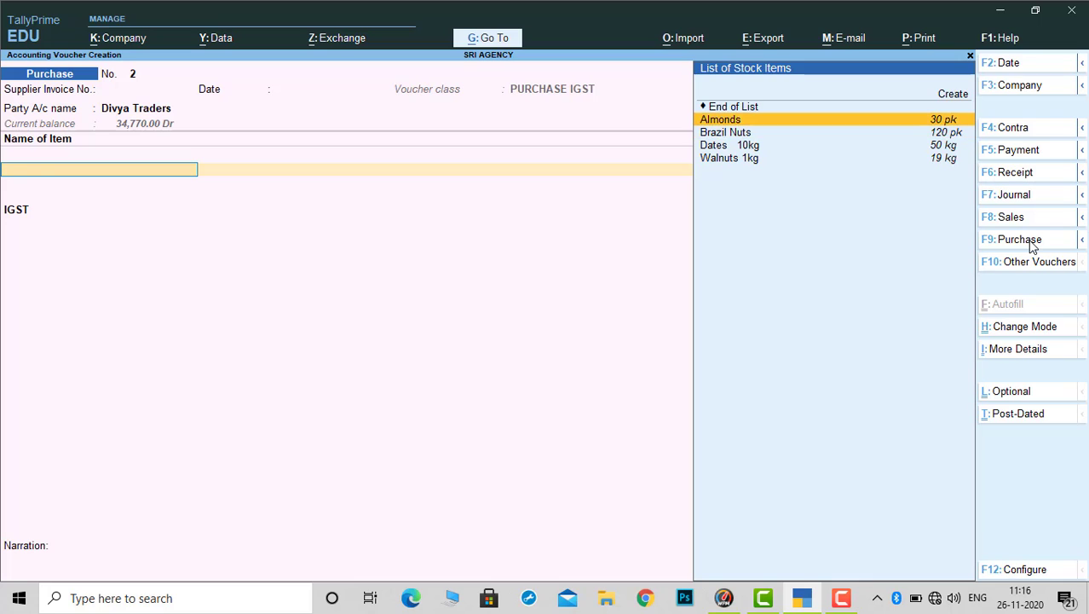
key(Return)
text(2)
key(Return)
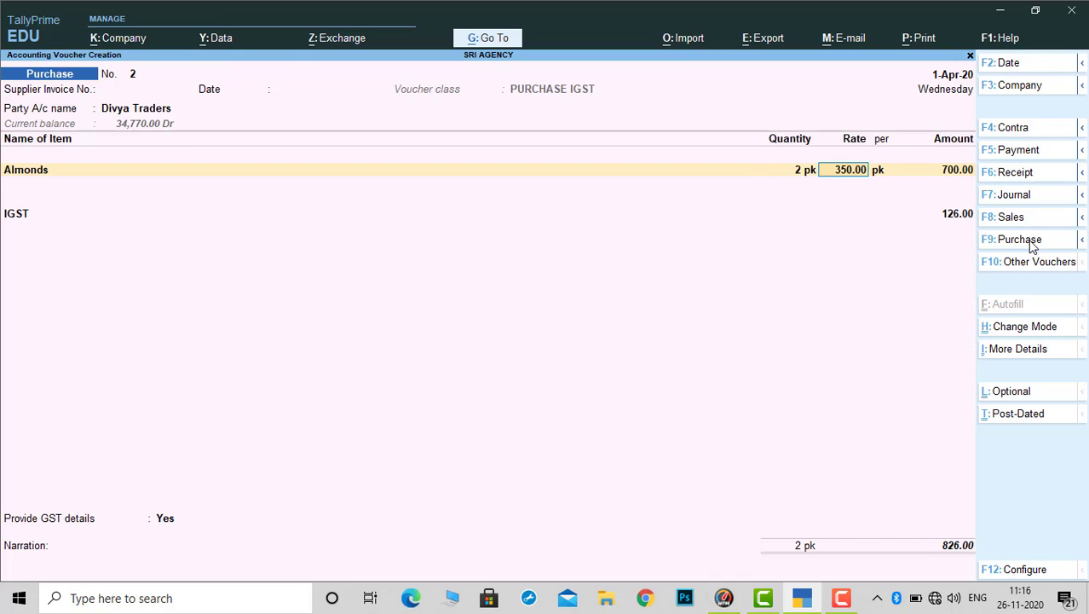
text(400)
key(Return)
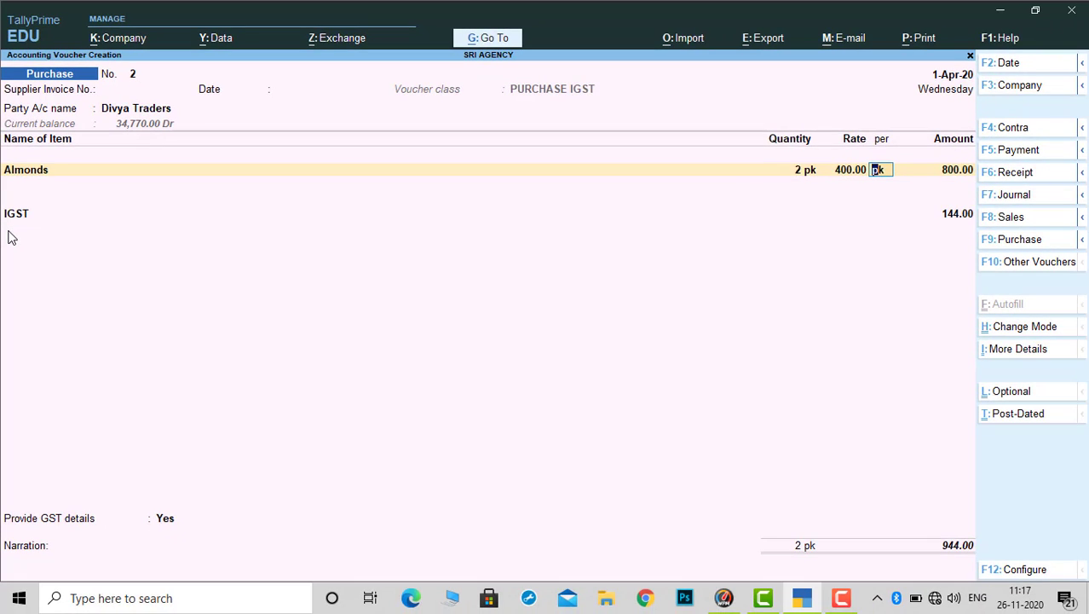
key(BackSpace)
key(Escape)
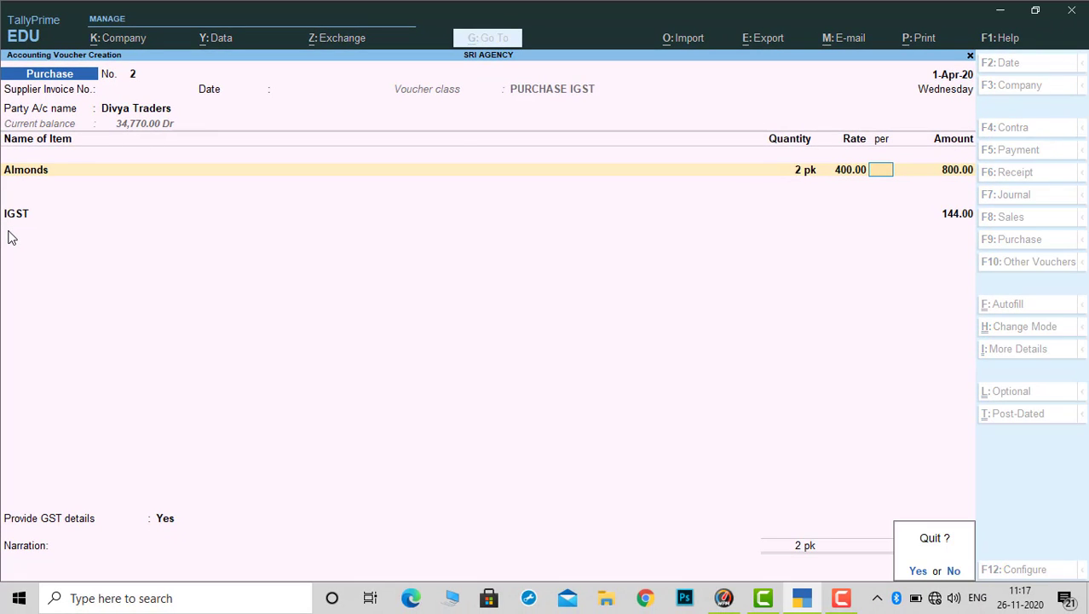
key(y)
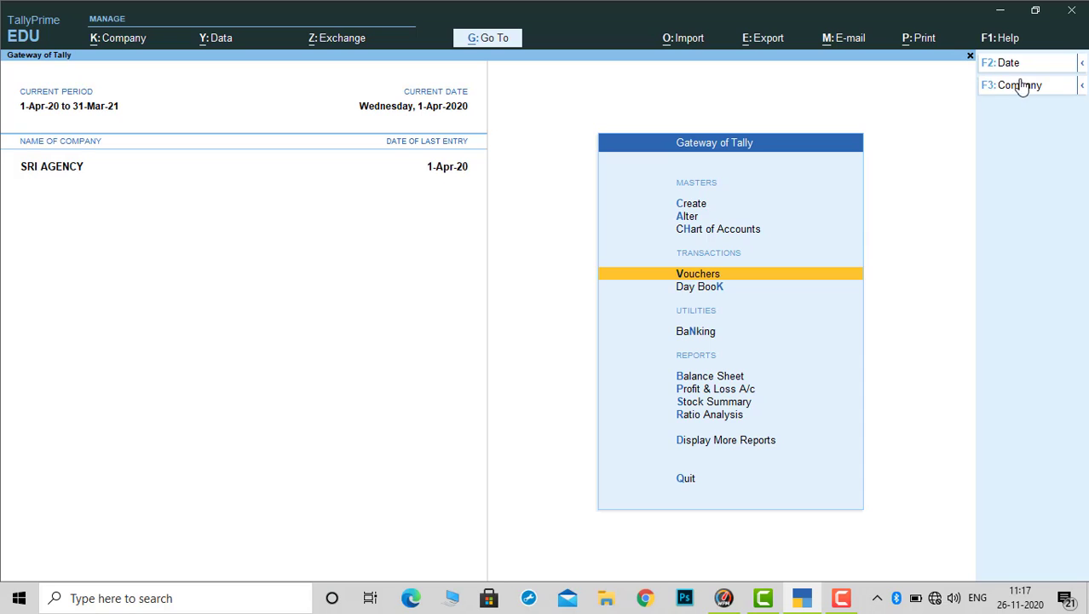
Load the company SRAVYA TRADERS from the company data folder
click(1024, 86)
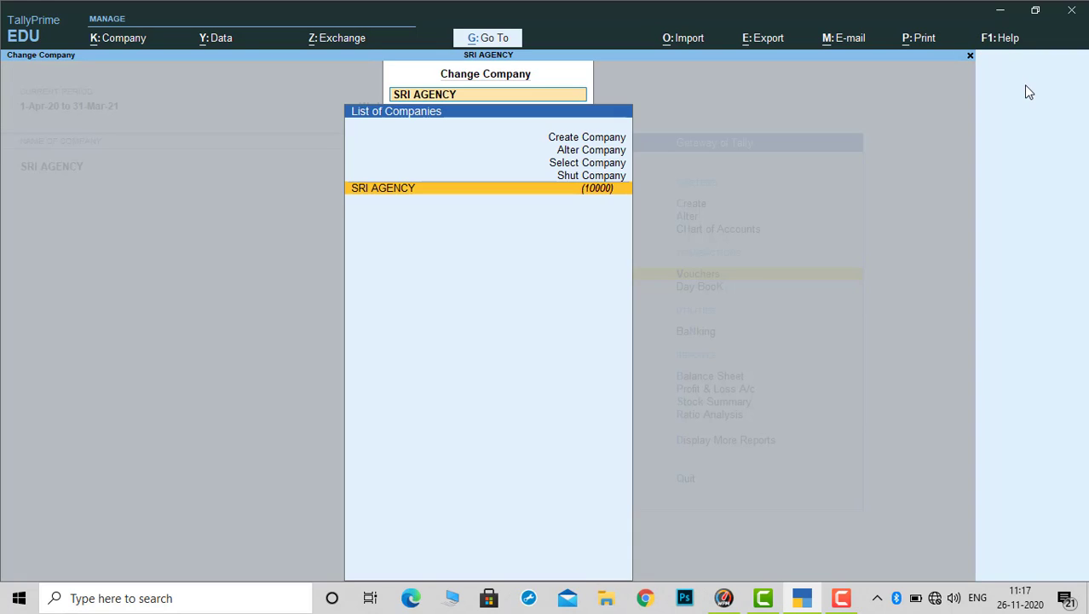
key(Up)
key(Up)
key(Return)
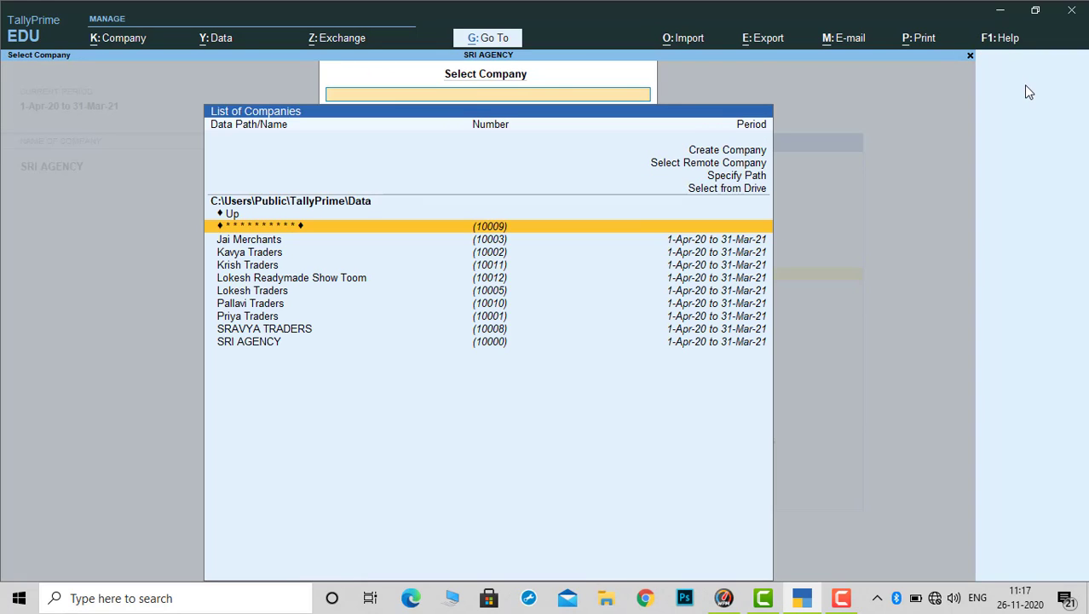
key(Down)
key(Down)
key(Down)
key(Down)
key(Down)
key(Down)
key(Down)
key(Down)
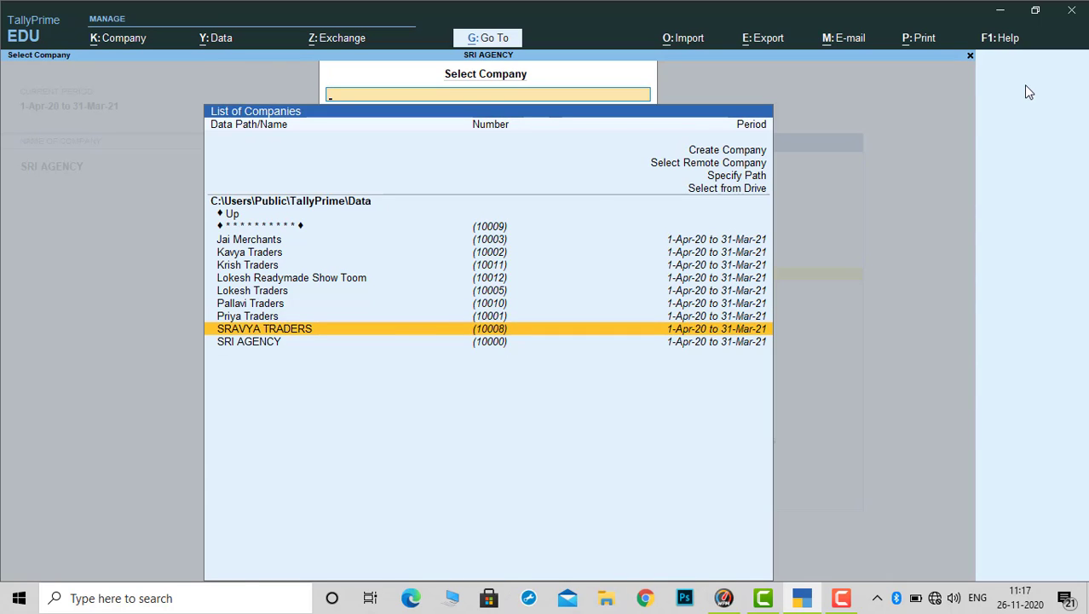
key(Return)
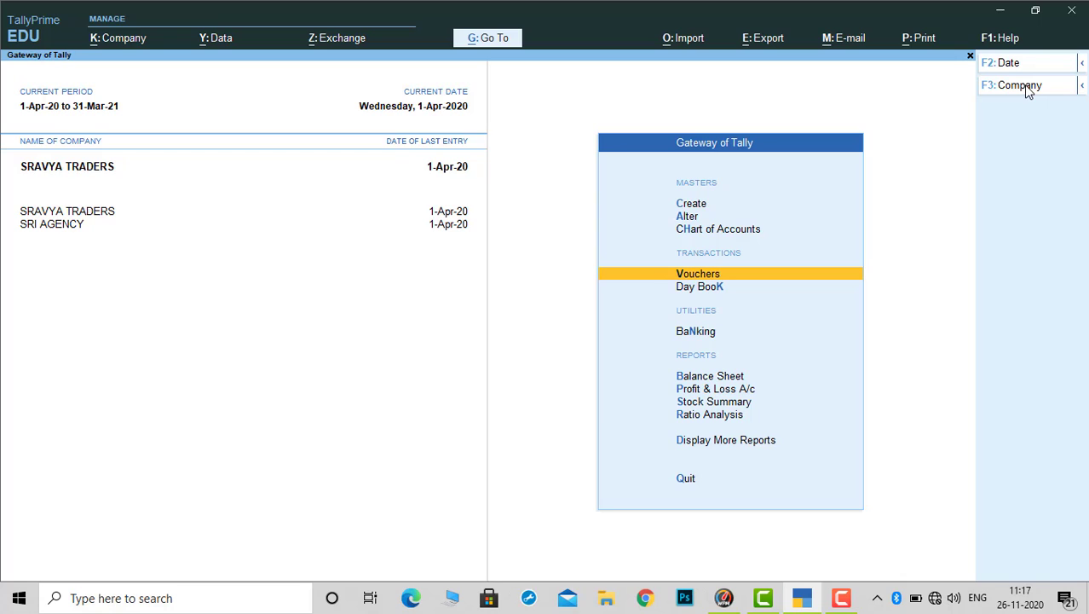
Check the blank purchase and sales vouchers of SRAVYA TRADERS for voucher classes, and return to the Gateway of Tally
key(Return)
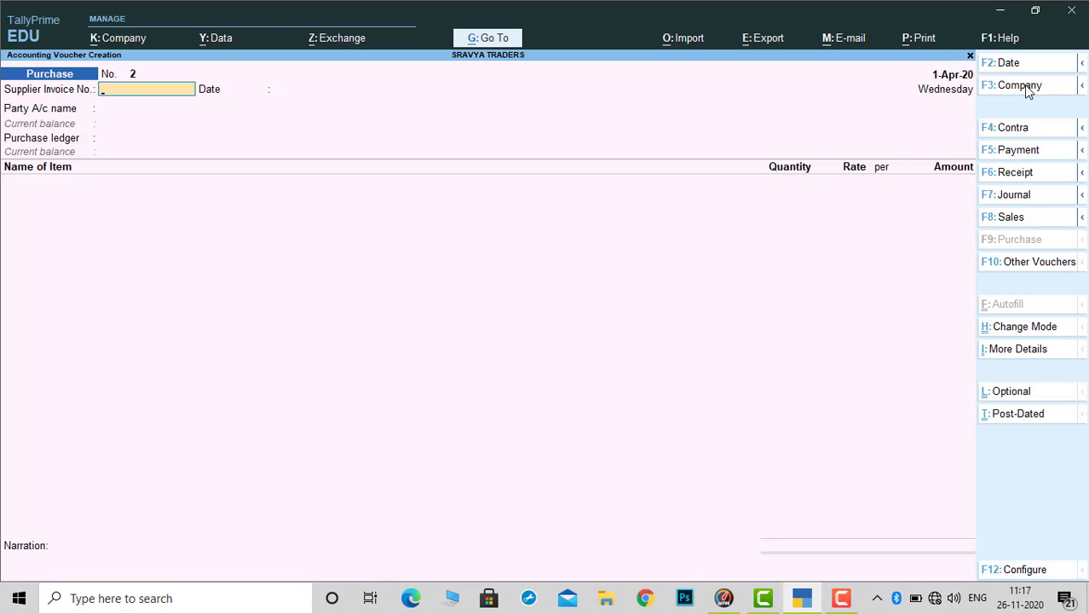
click(1013, 218)
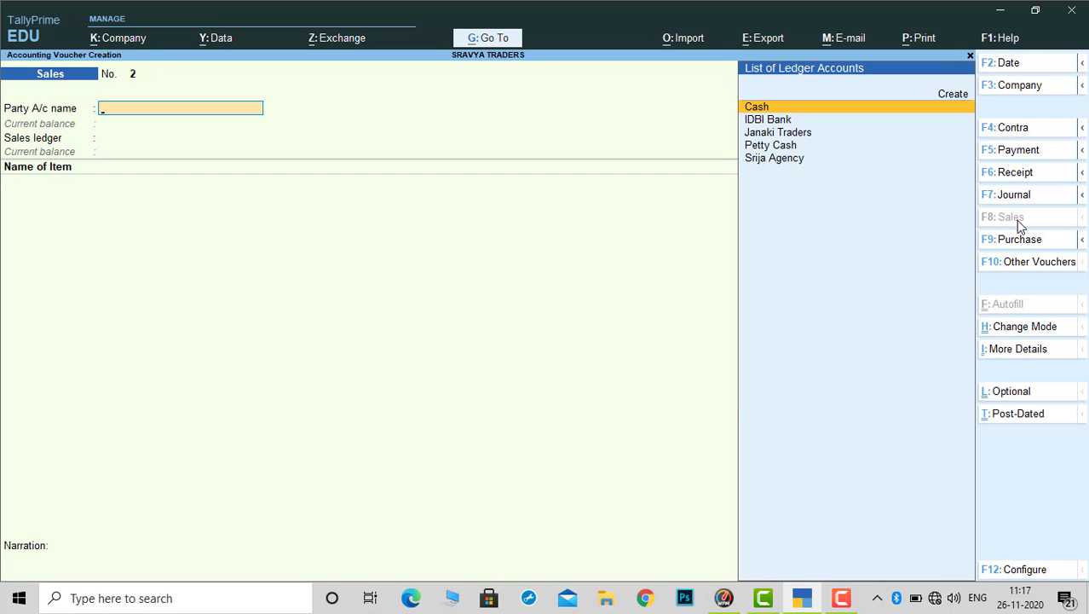
click(1025, 246)
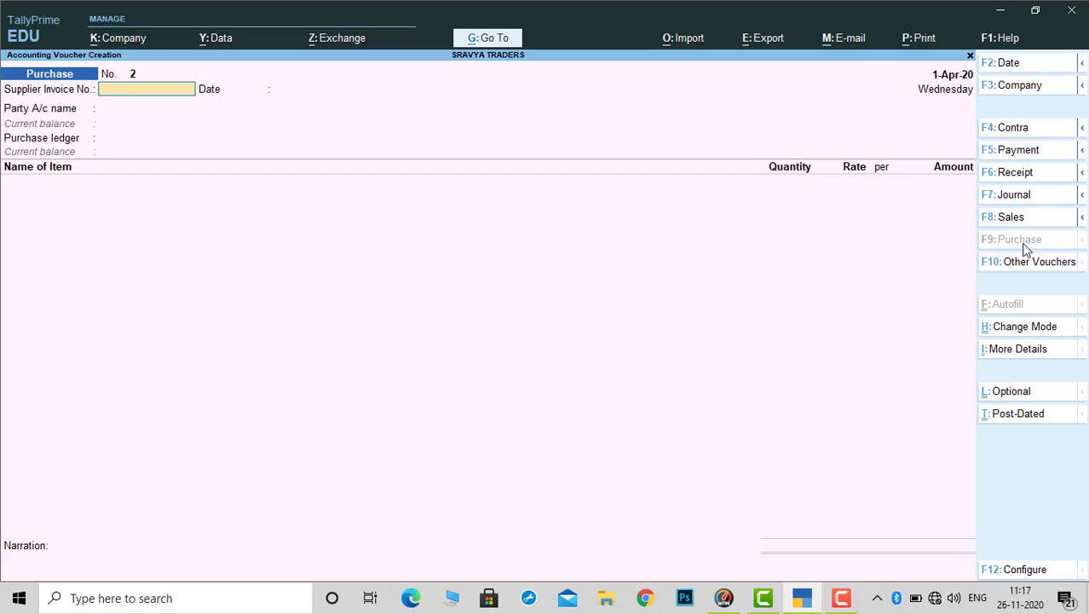
key(Escape)
key(y)
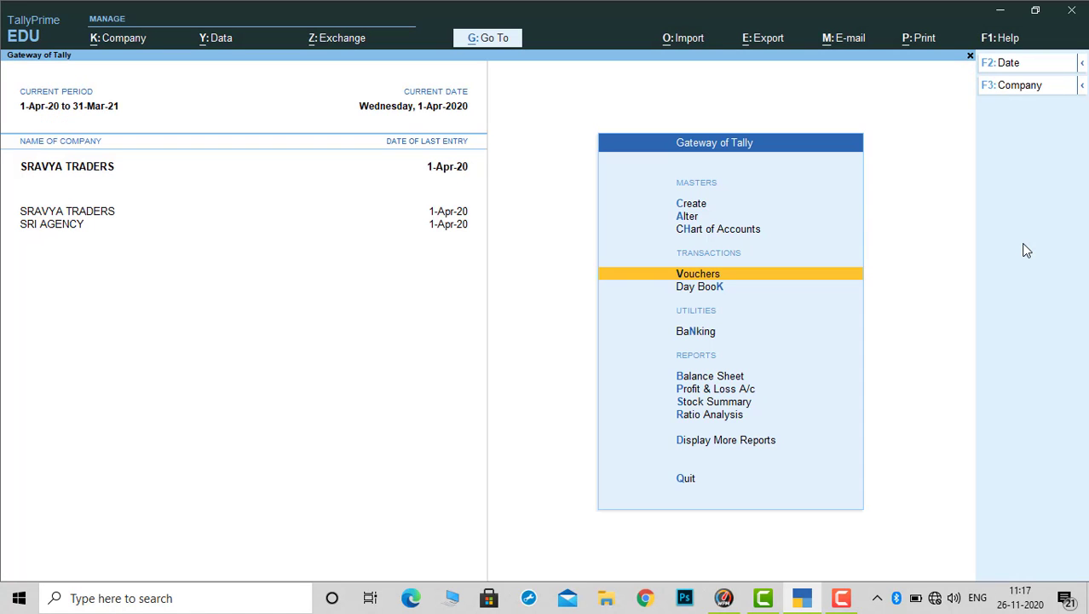
Open the list of existing ledgers for alteration in SRAVYA TRADERS
key(Up)
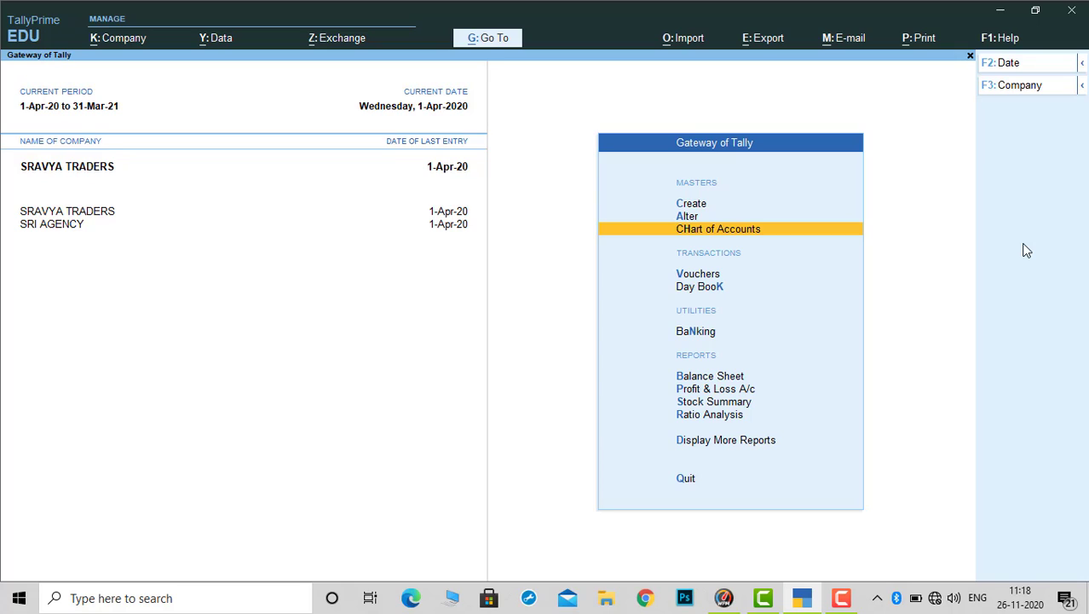
key(Up)
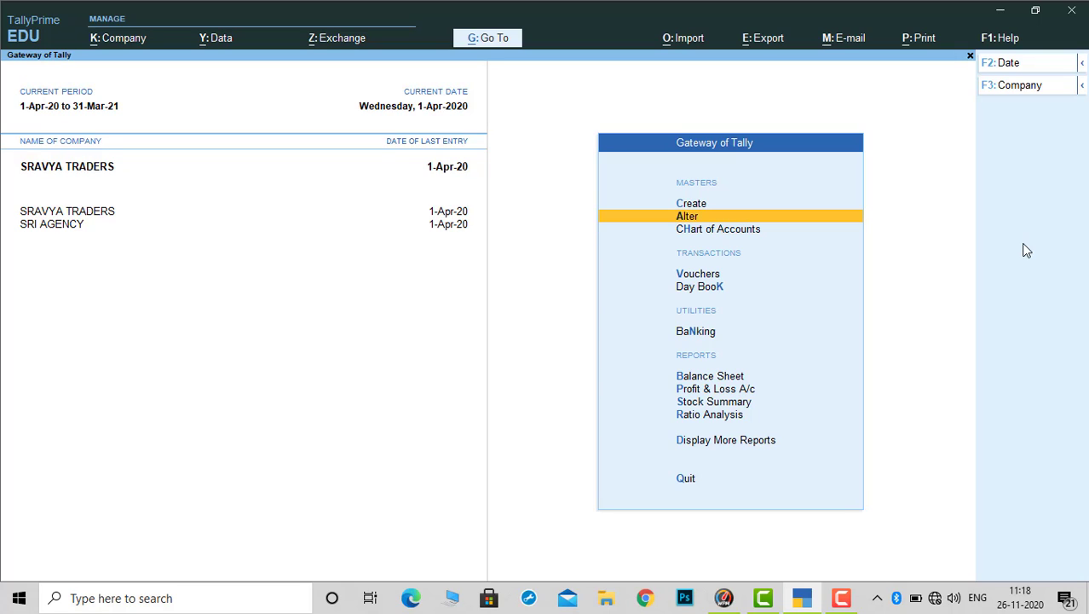
key(Return)
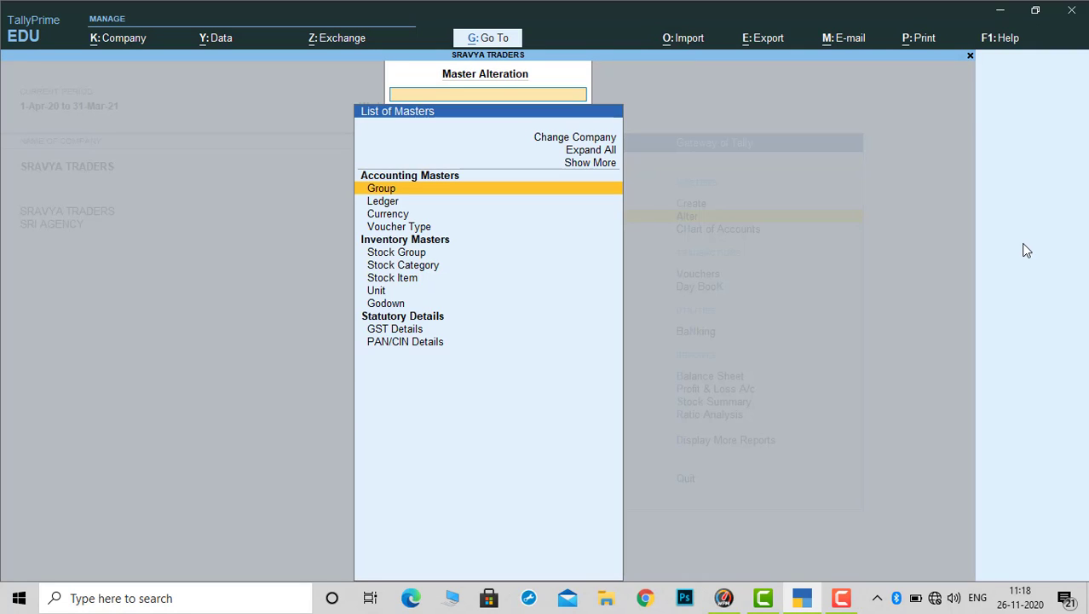
key(Down)
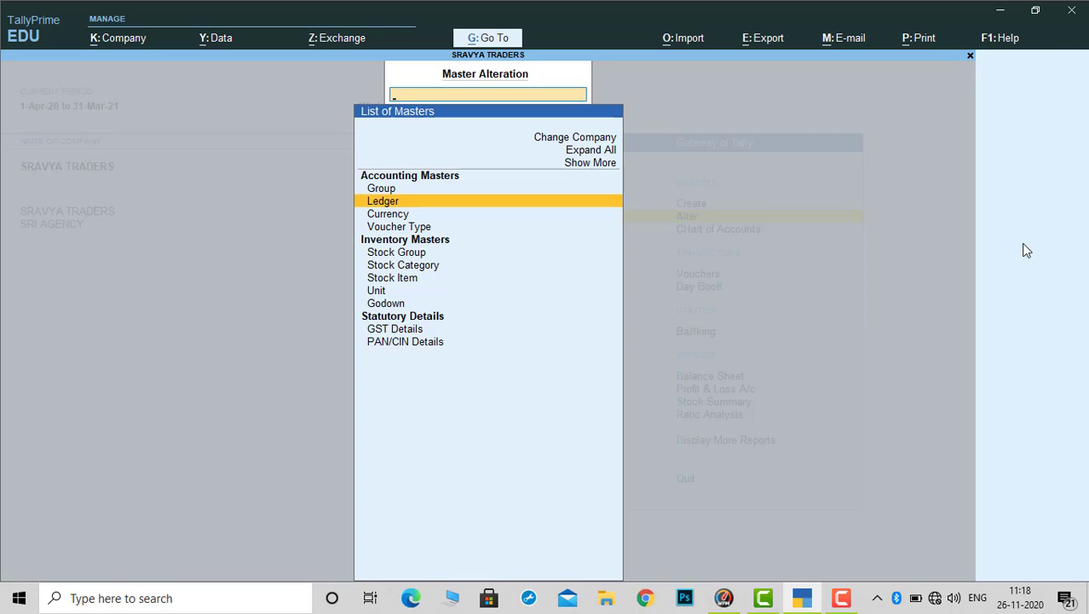
key(Return)
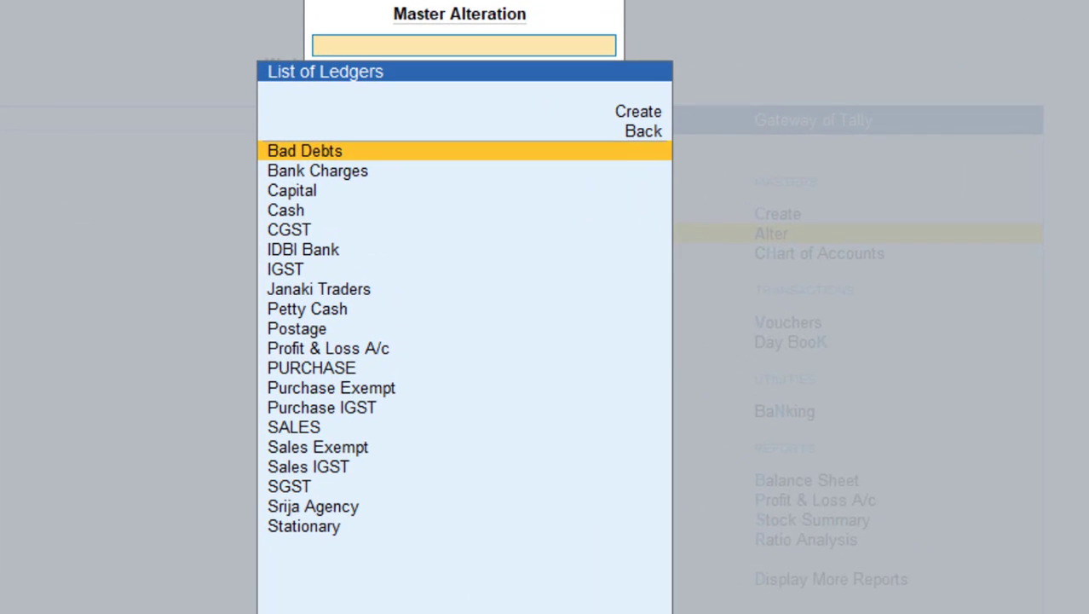
Review the existing ledgers of SRAVYA TRADERS, including the purchase, sales and GST ledgers, and return to the list of masters
key(Down)
key(Down)
key(Down)
key(Down)
key(Down)
key(Down)
key(Down)
key(Down)
key(Down)
key(Down)
key(Down)
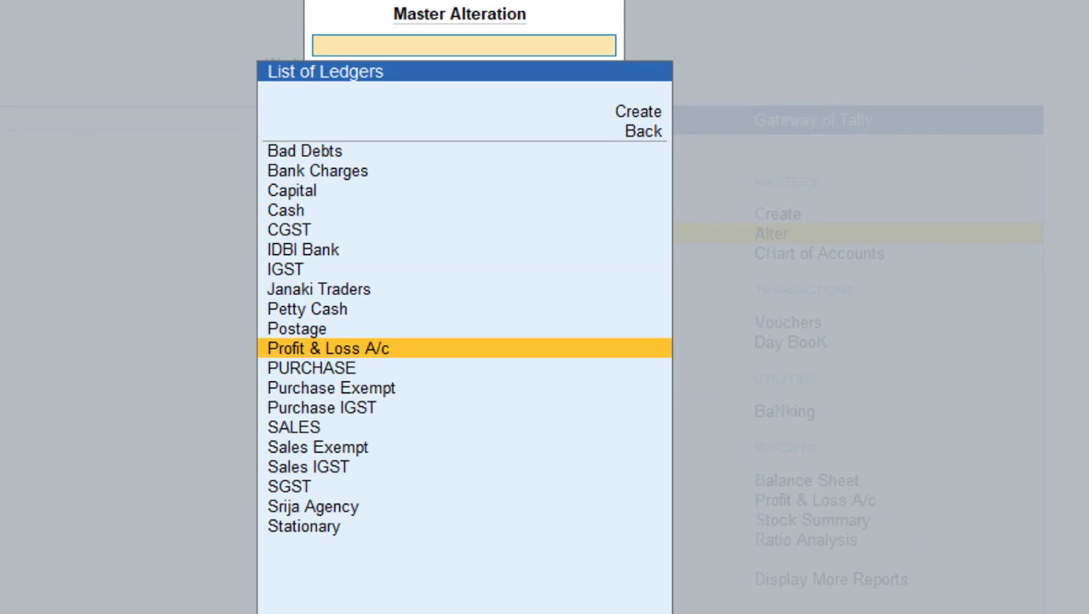
key(Down)
key(Down)
key(Down)
key(Down)
key(Down)
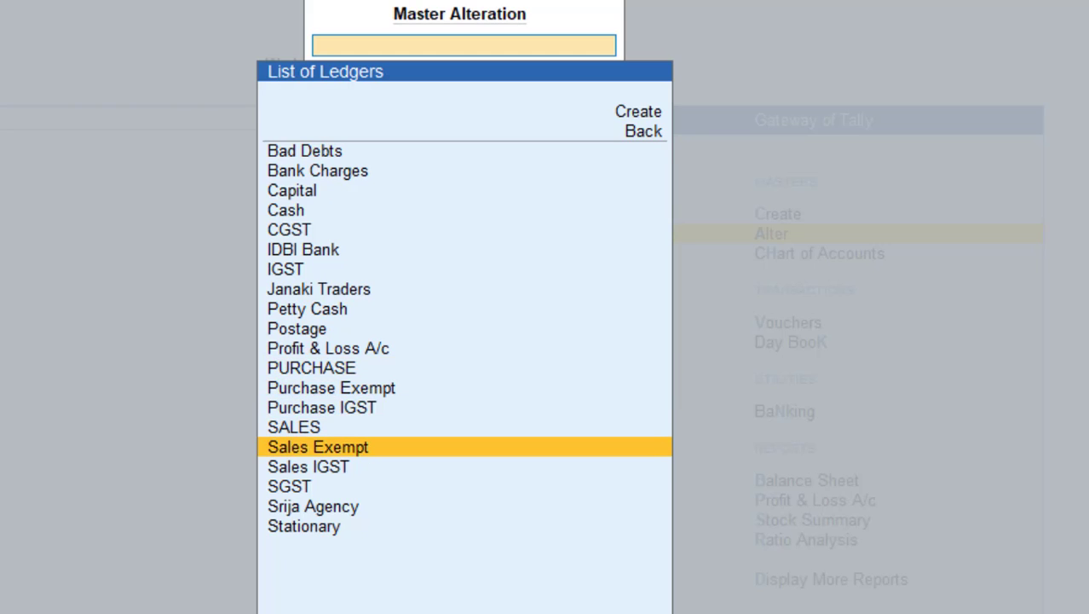
key(Down)
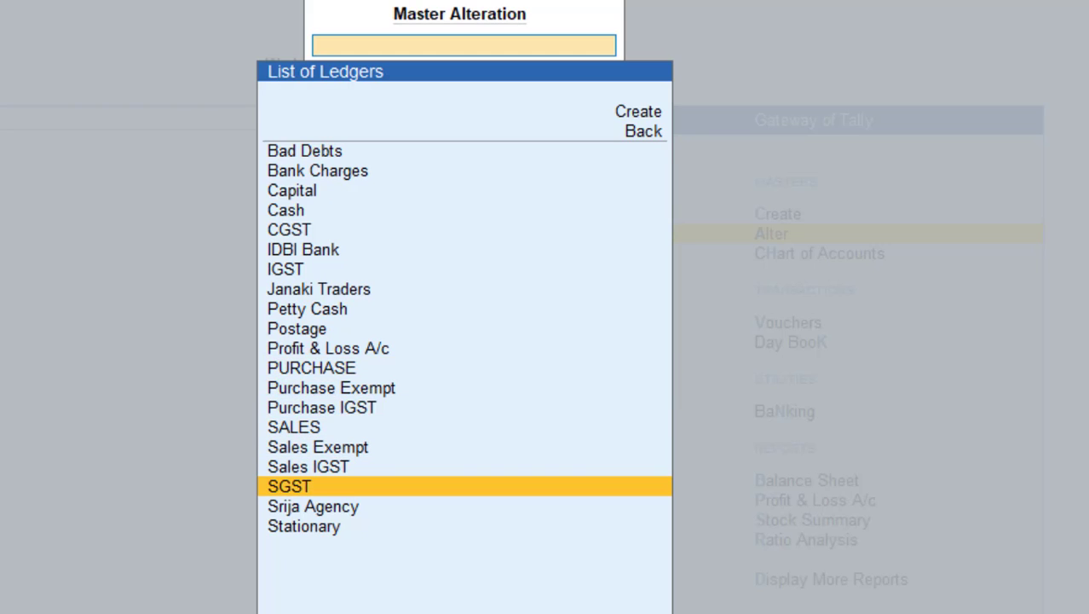
key(Escape)
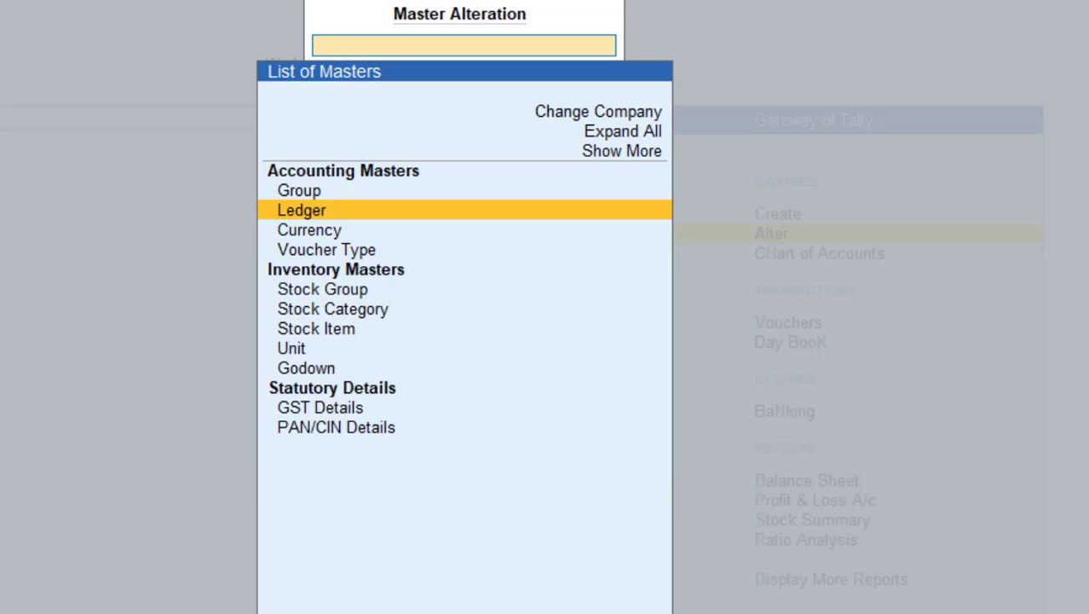
Review the list of existing stock items, and return to the list of masters
key(Down)
key(Down)
key(Down)
key(Down)
key(Down)
key(Down)
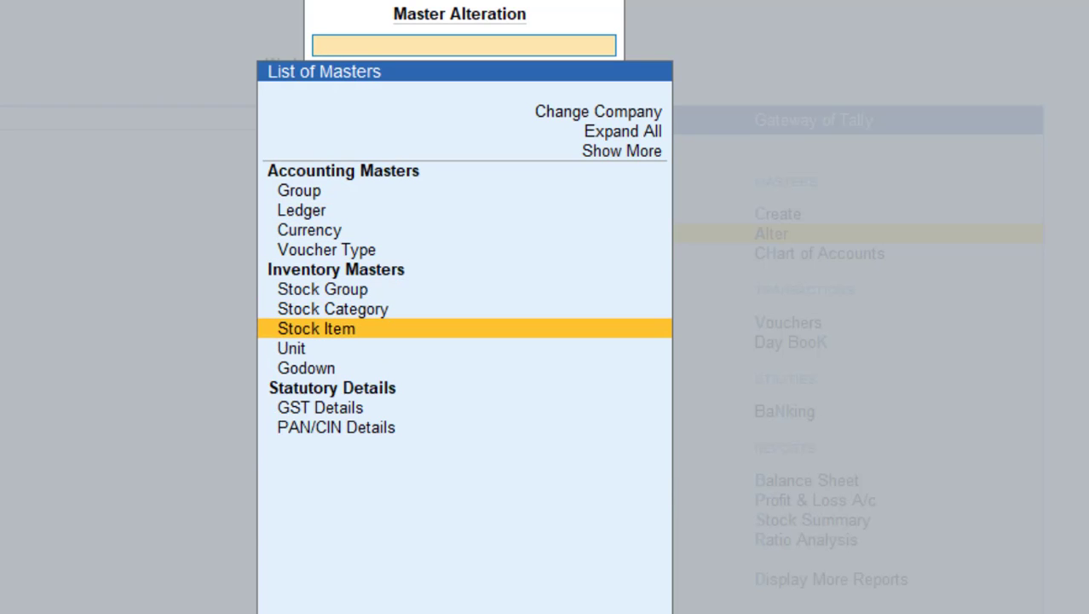
key(Return)
key(Down)
key(Down)
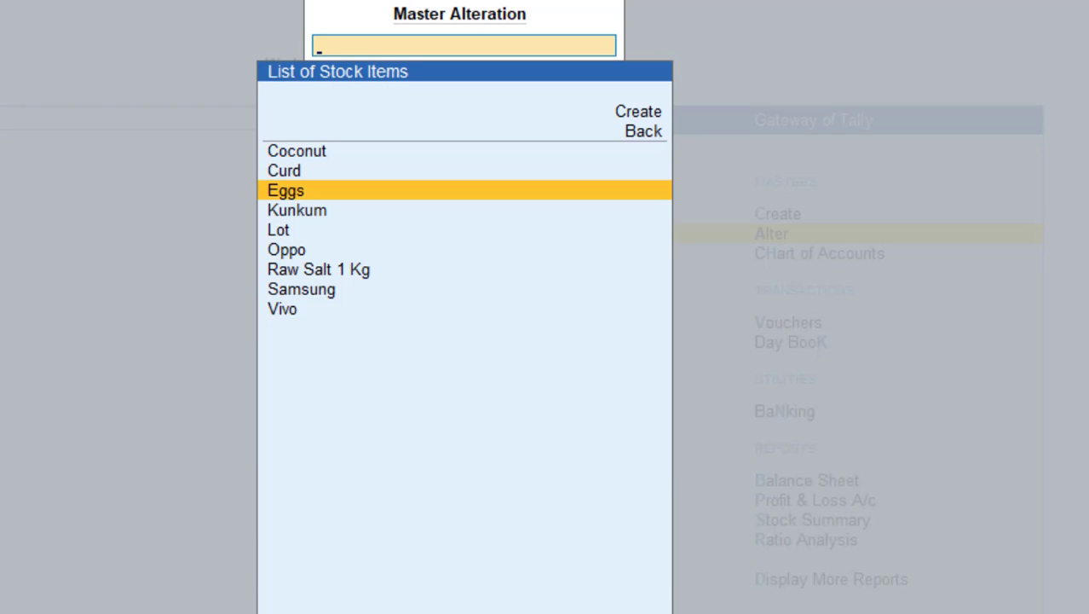
key(Down)
key(Down)
key(Down)
key(Down)
key(Down)
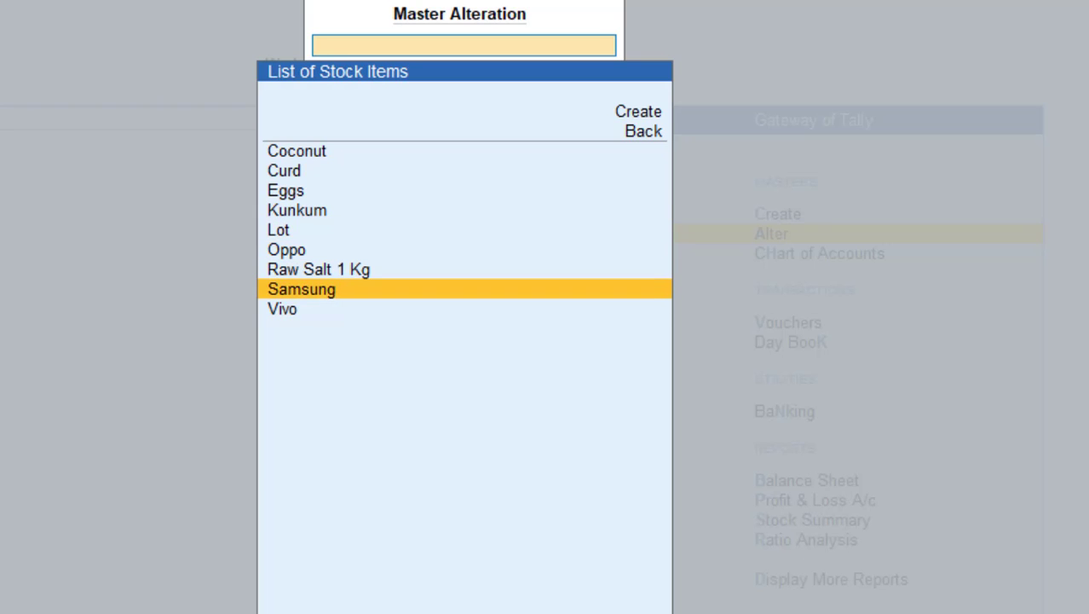
key(Down)
key(Escape)
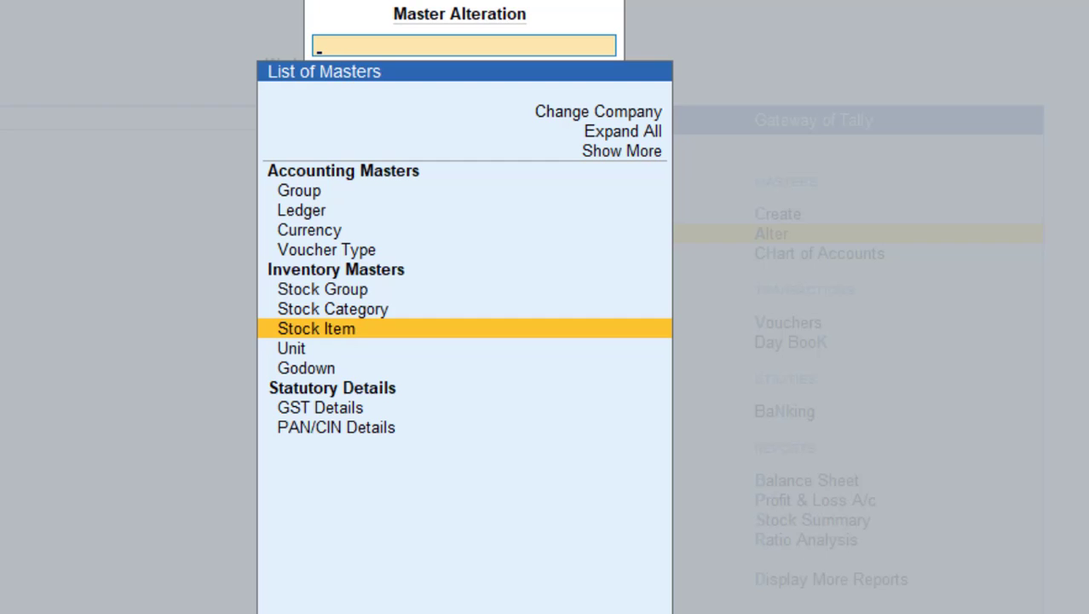
Open the voucher types for alteration and look through the whole list
key(Up)
key(Up)
key(Up)
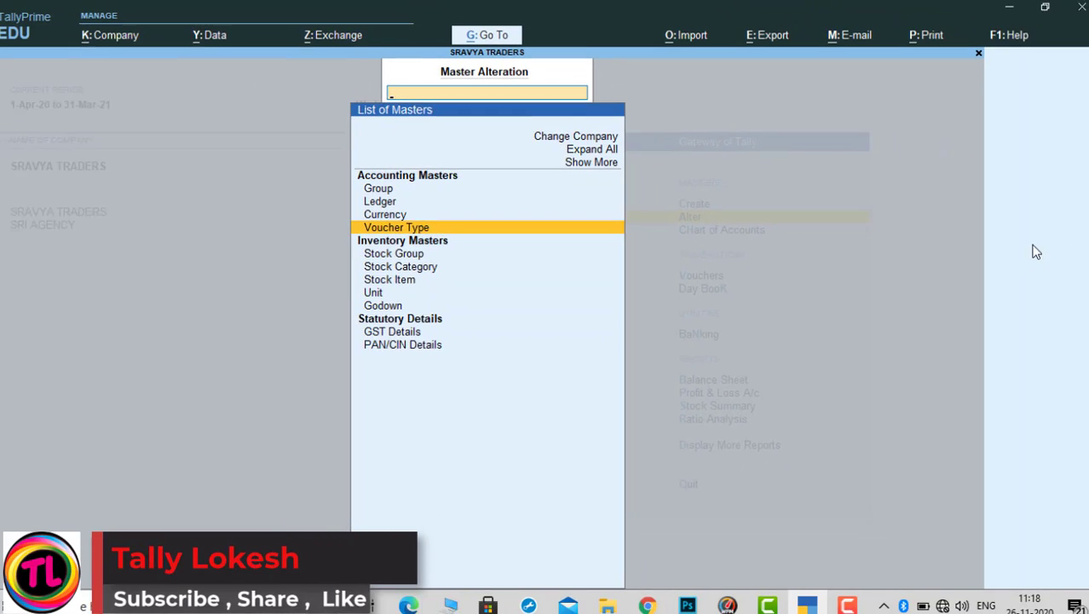
key(Return)
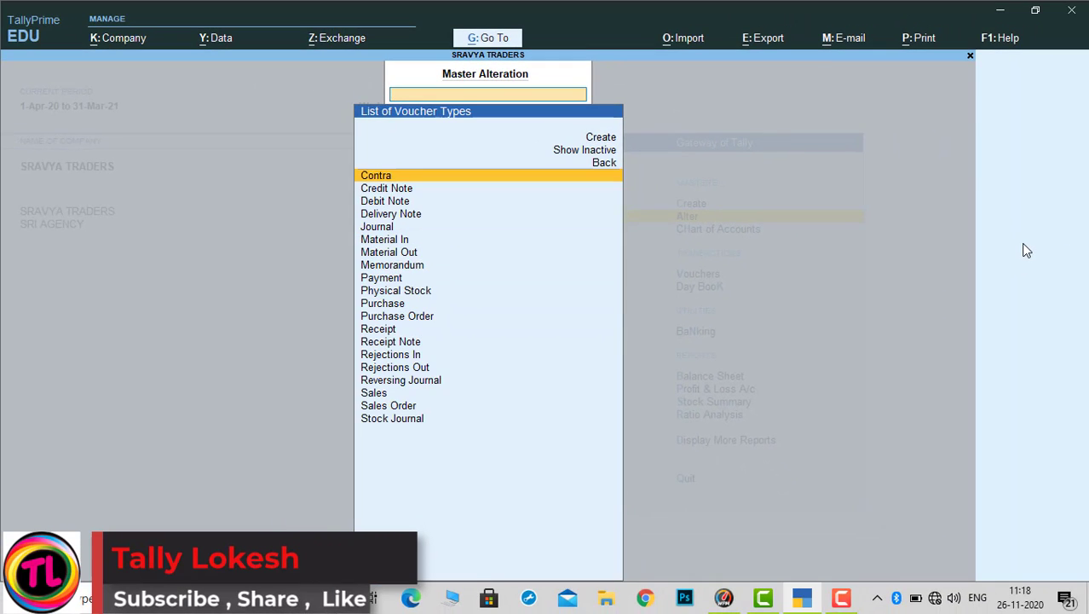
key(Down)
key(Down)
key(Down)
key(Down)
key(Down)
key(Down)
key(Down)
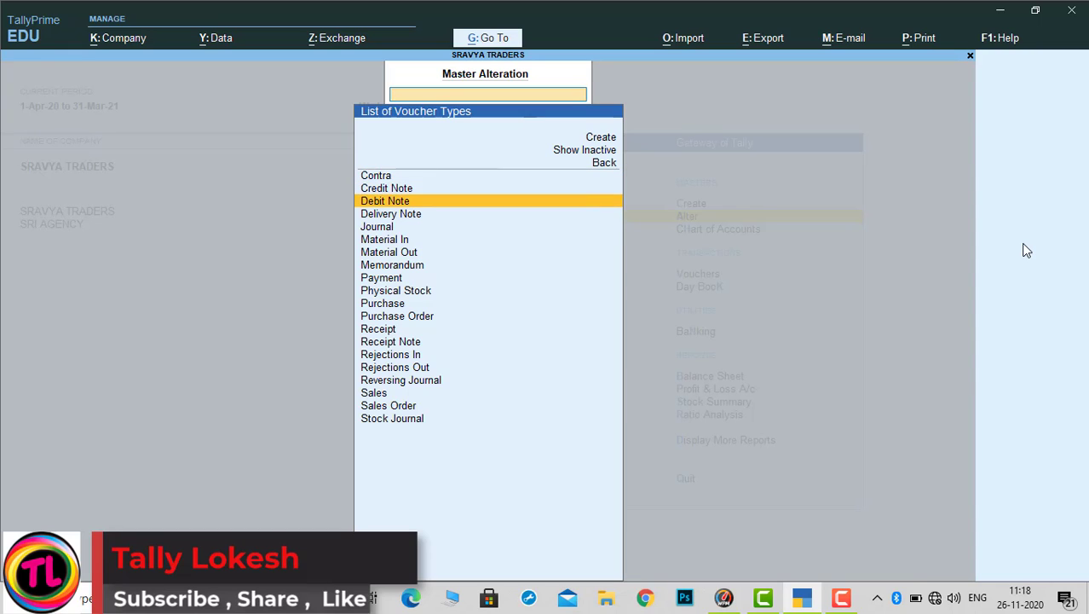
key(Down)
key(Down)
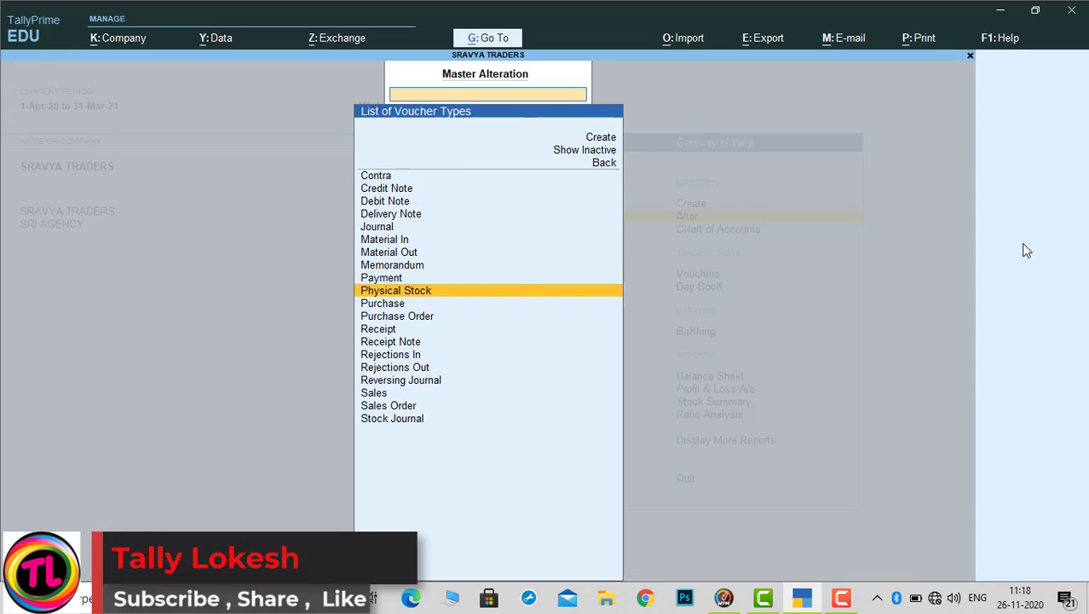
key(Down)
key(Down)
key(Down)
key(Down)
key(Down)
key(Down)
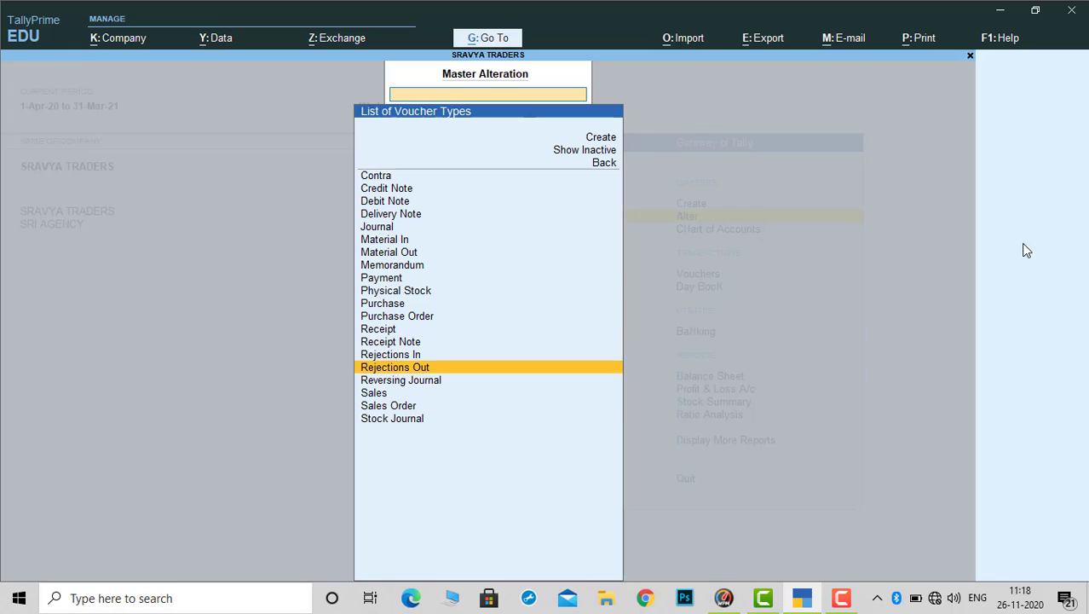
key(Down)
key(Down)
key(Down)
key(Down)
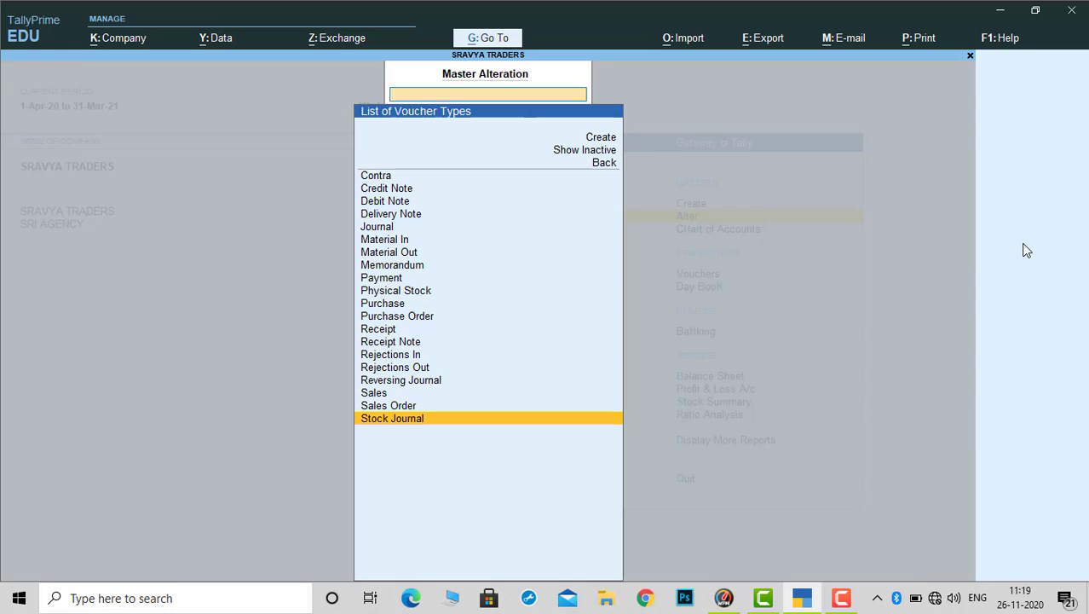
Open the Purchase voucher type for alteration
key(Up)
key(Up)
key(Up)
key(Up)
key(Up)
key(Up)
key(Up)
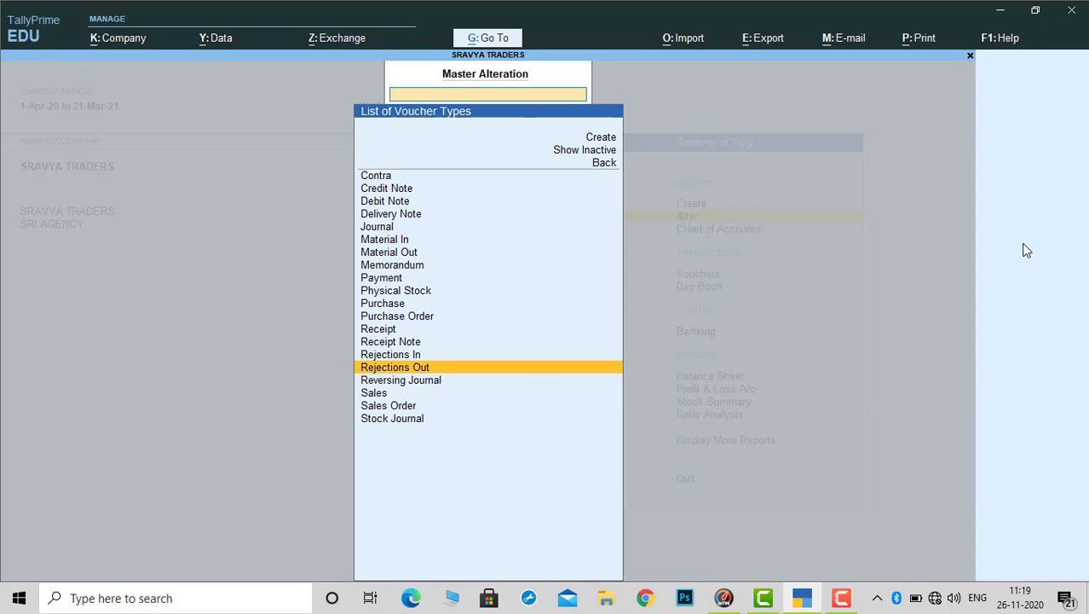
key(Up)
key(Up)
key(Up)
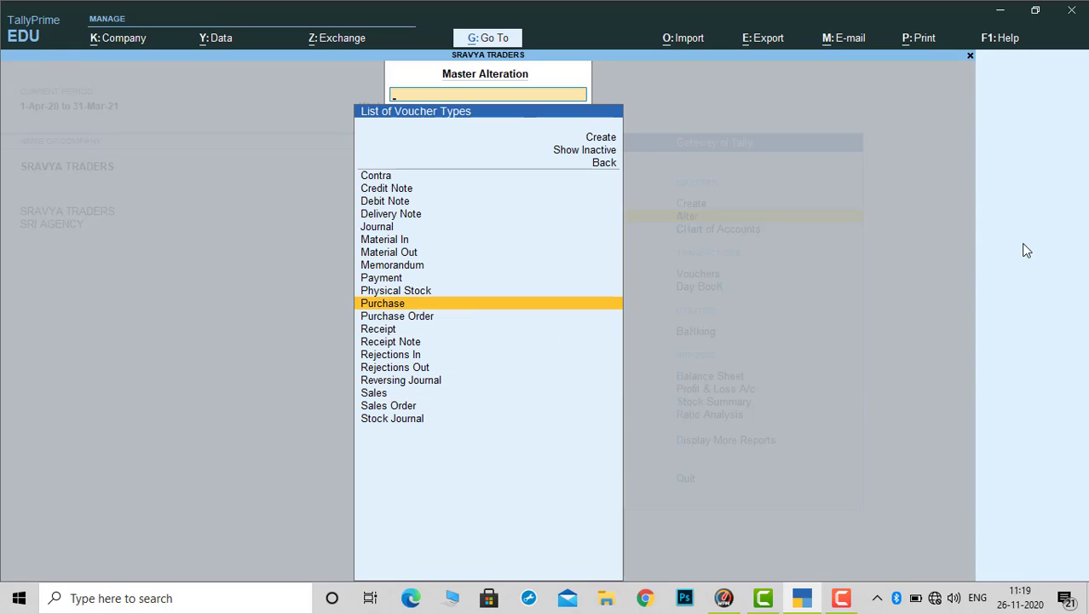
key(Return)
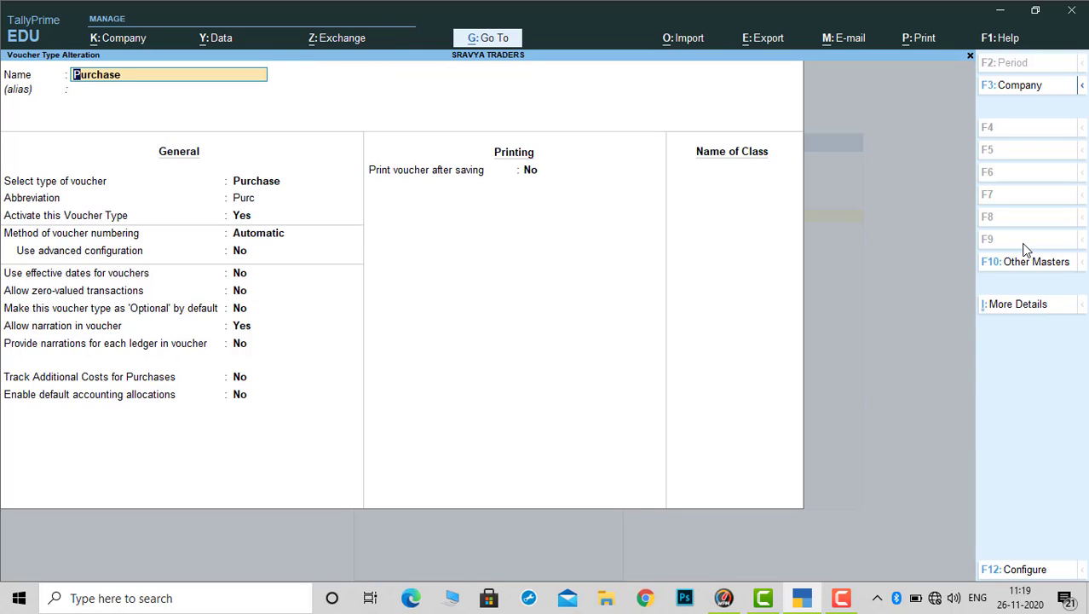
Keep the general and printing settings of the voucher type, and add a voucher class named Purchase
key(Return)
key(Return)
key(Return)
key(Return)
key(Return)
key(Return)
key(Return)
key(Return)
key(Return)
key(Return)
key(Return)
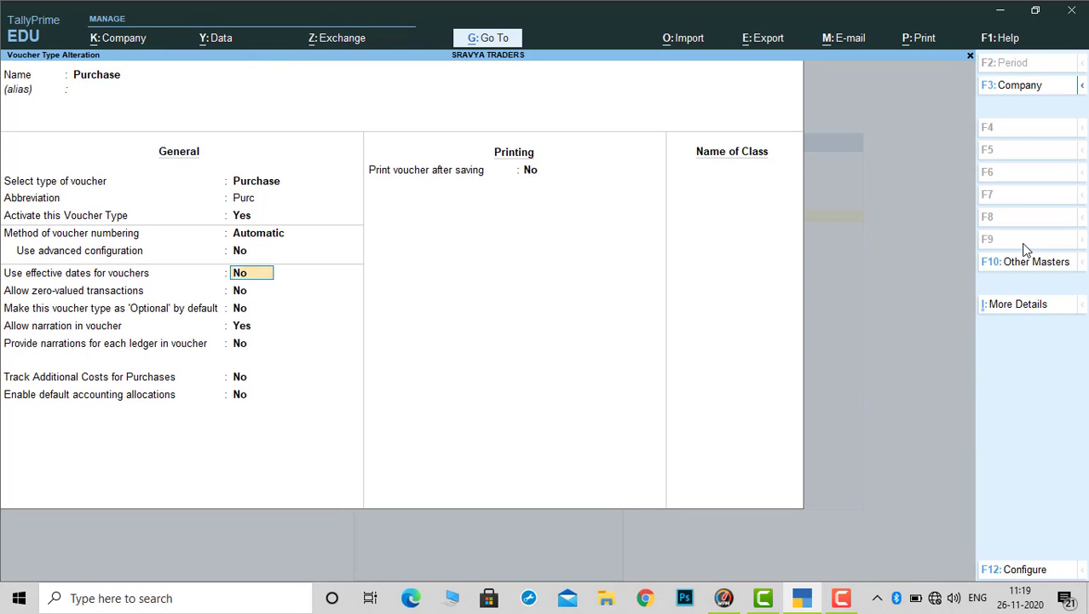
key(Return)
key(Return)
key(Return)
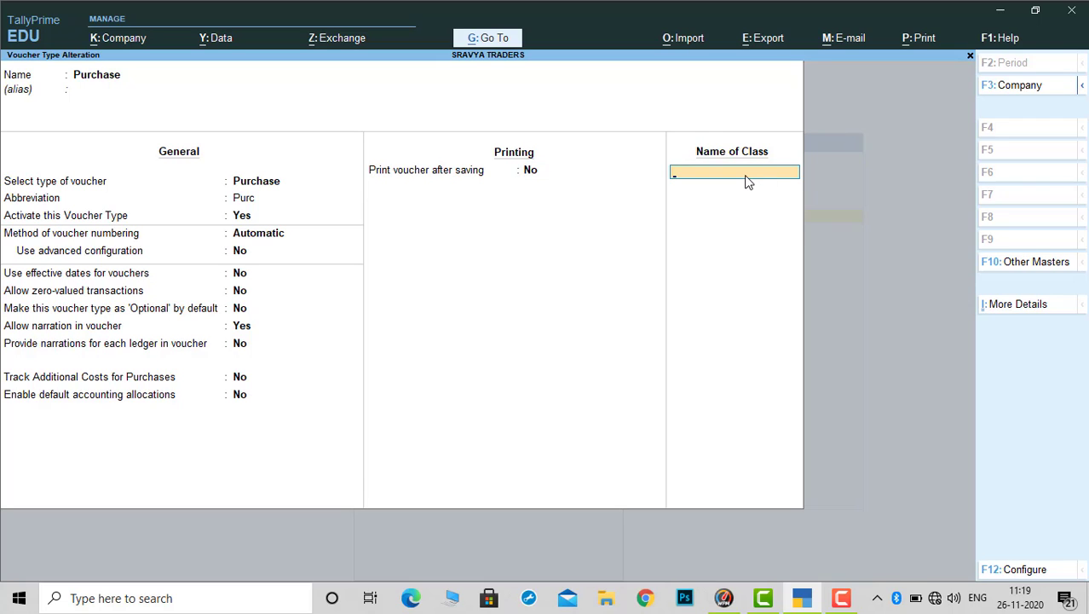
text(Purchase)
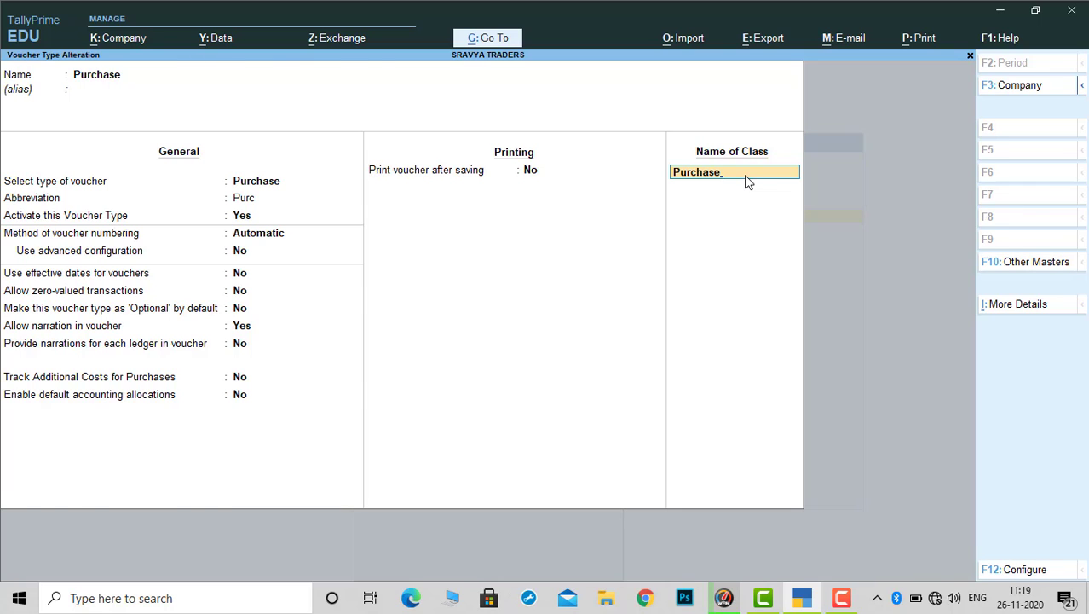
key(Return)
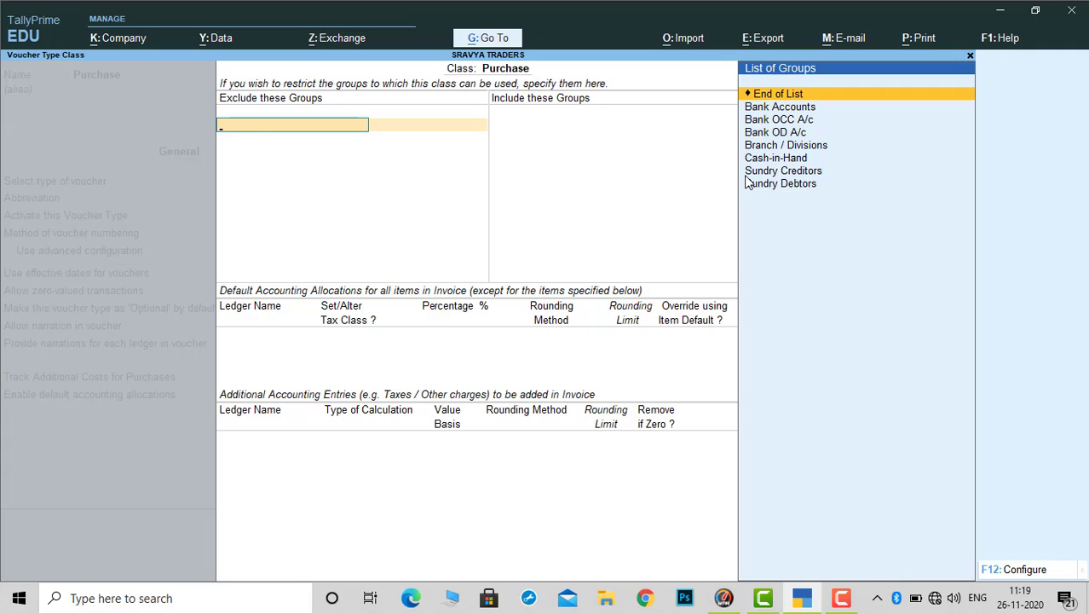
Leave the class without group restrictions, and set PURCHASE as the default allocation ledger with Set/Alter Tax Class set to Yes
key(Return)
key(Return)
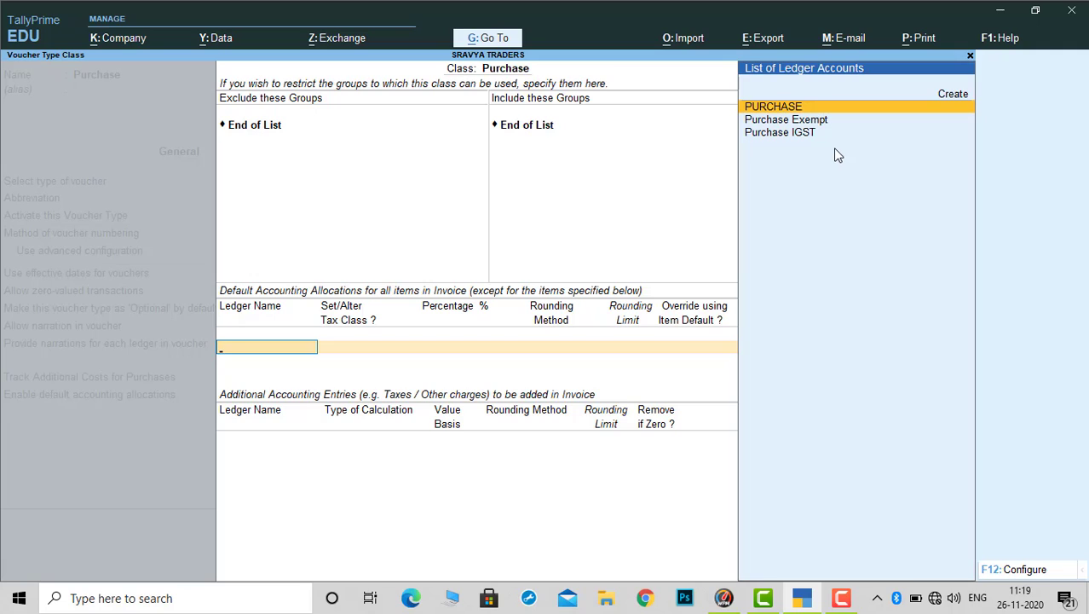
key(Return)
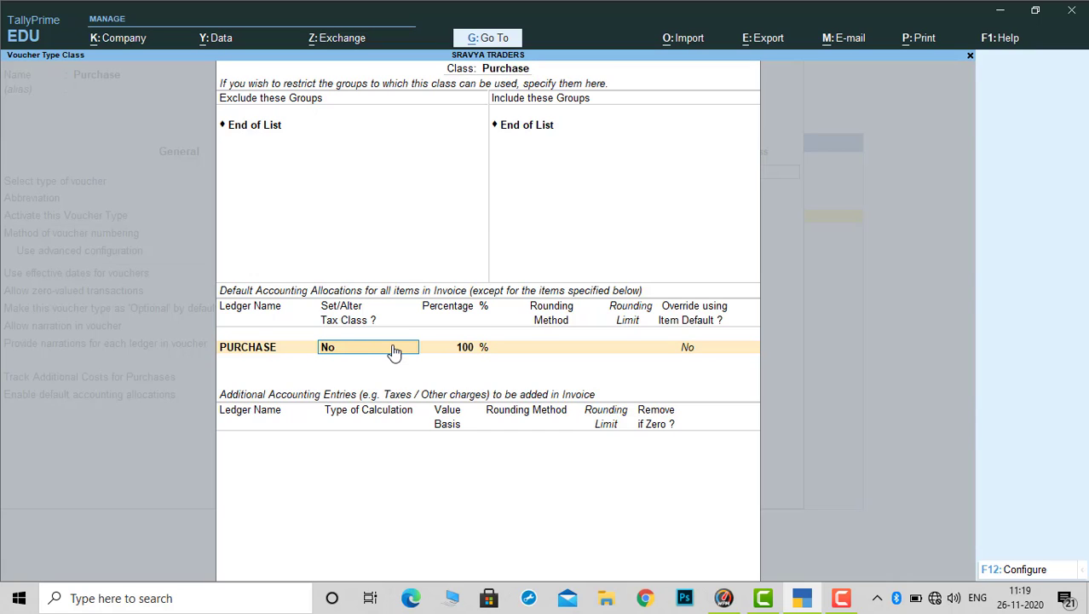
text(y)
key(Return)
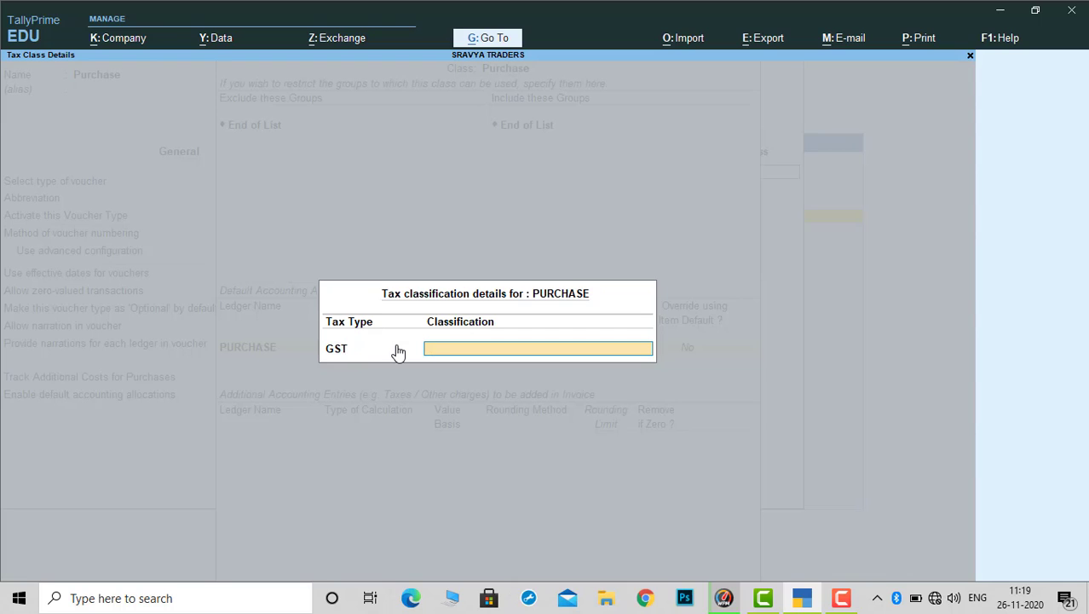
Set the GST classification of PURCHASE to Purchase Taxable, and keep the 100 % allocation without overriding by item default
text(Pu)
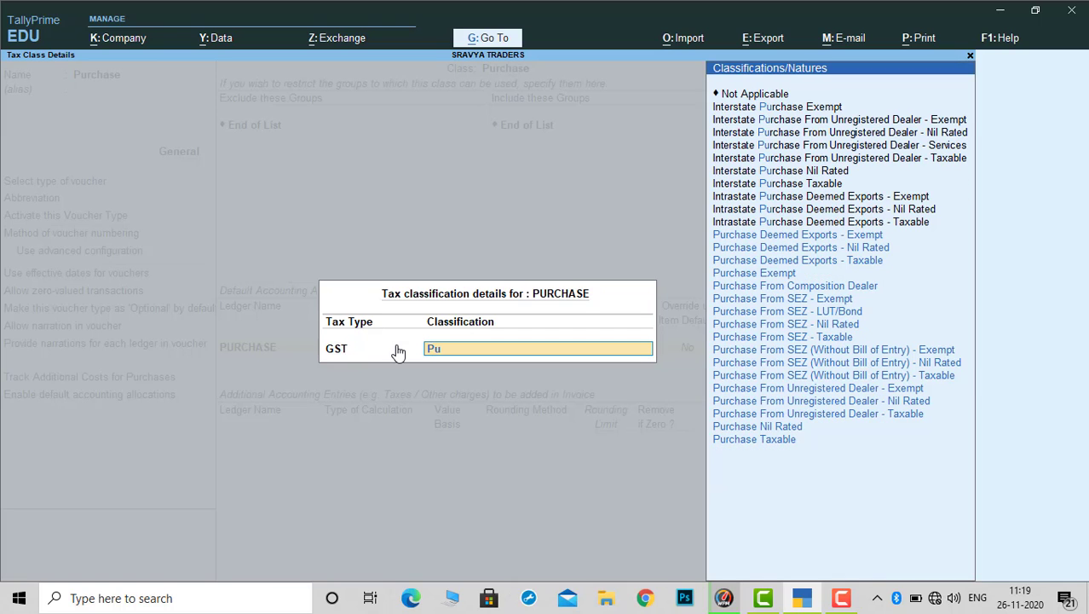
key(Down)
key(Down)
key(Down)
key(Down)
key(Down)
key(Down)
key(Down)
key(Down)
key(Down)
key(Down)
key(Down)
key(Down)
key(Down)
key(Down)
key(Down)
key(Down)
key(Return)
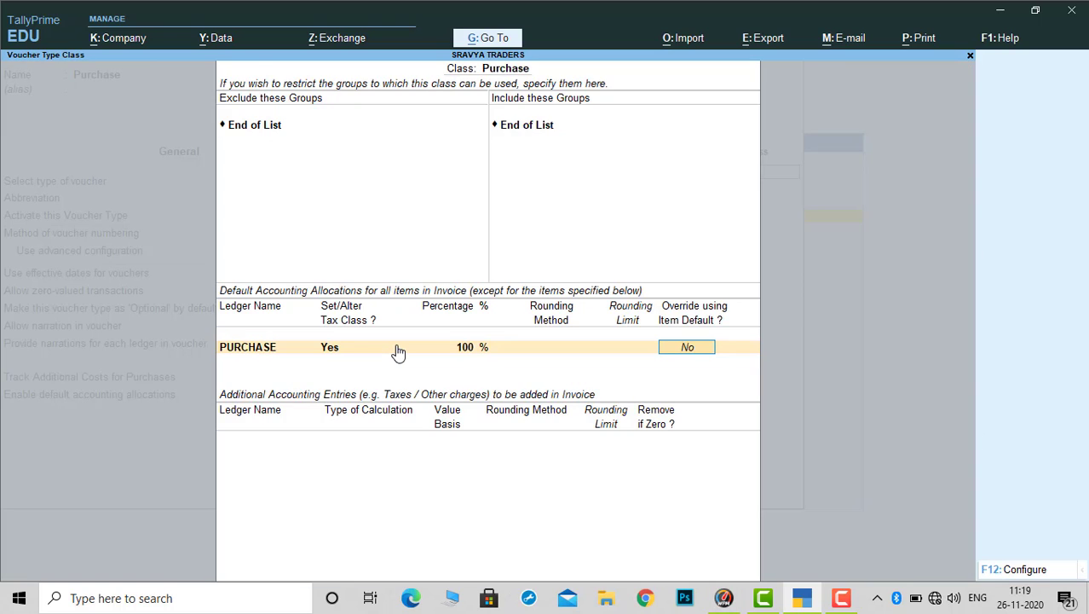
key(Return)
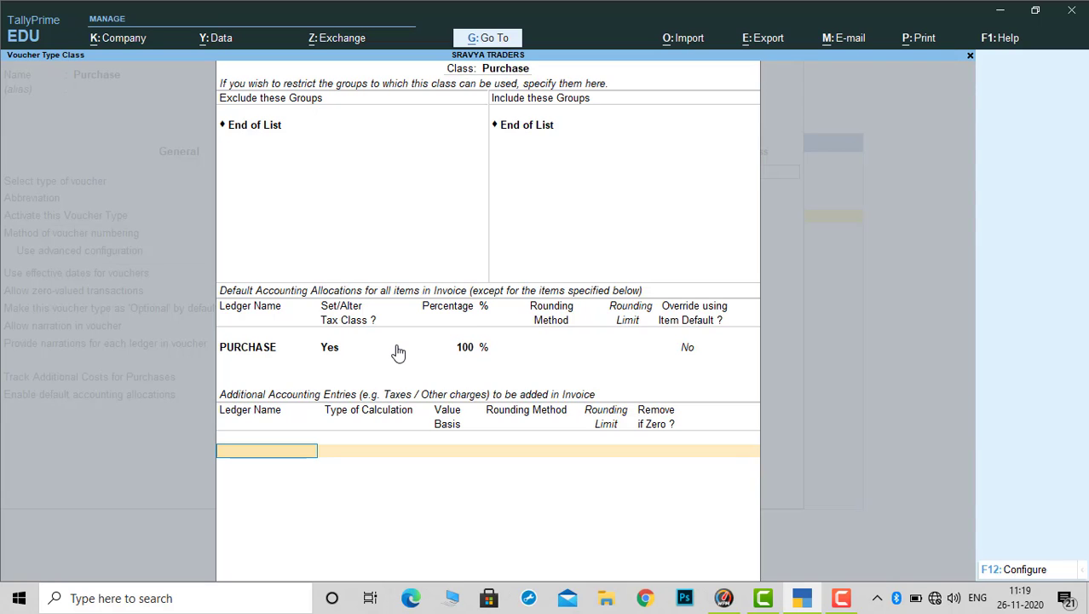
Add the CGST and SGST ledgers as additional accounting entries of the class, keeping Remove if Zero set to Yes
text(Cg)
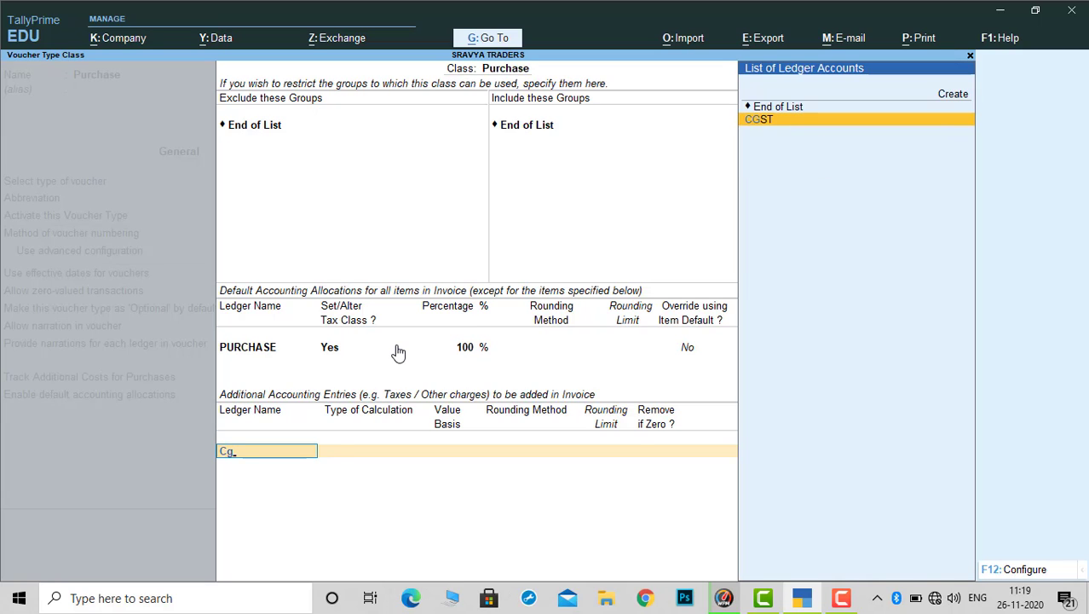
key(Return)
key(Return)
text(Sg)
key(Return)
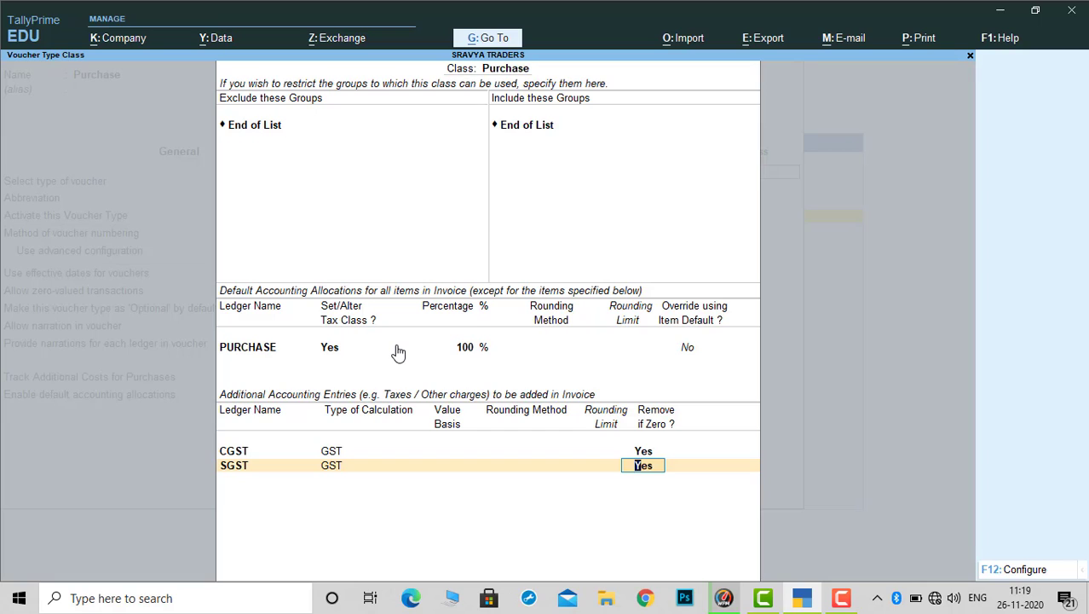
key(Return)
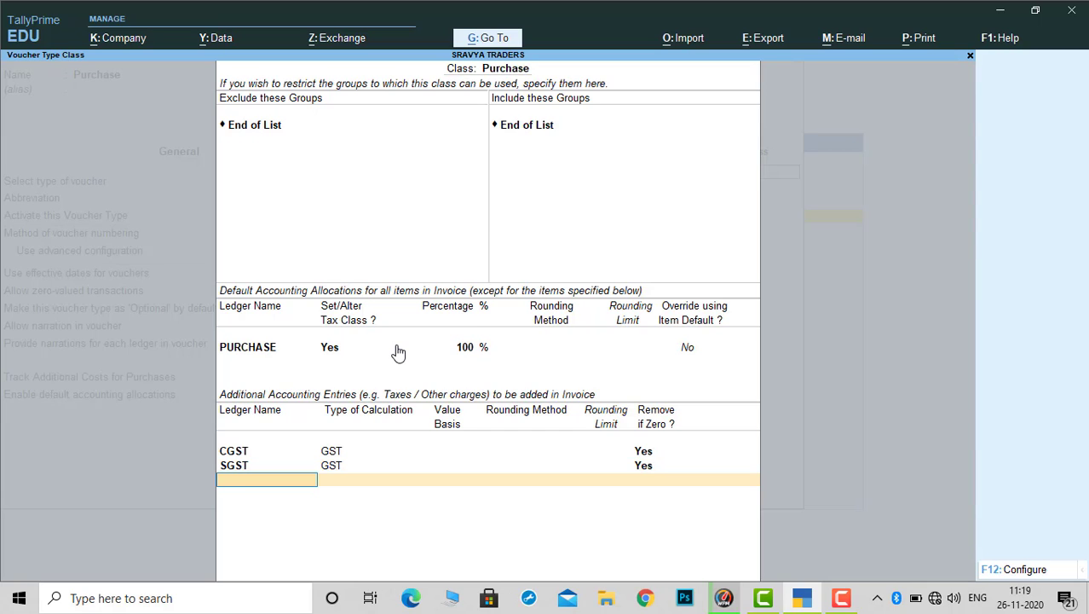
Start creating a ledger named Round Off from the next additional accounting entry
key(alt+c)
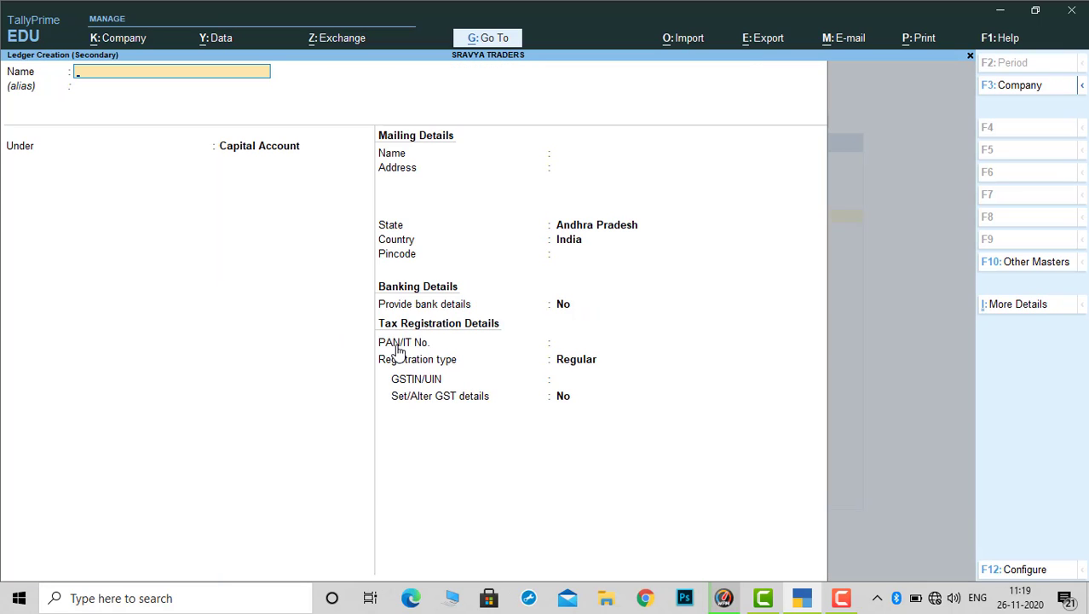
text(Roun)
text(d)
key(BackSpace)
text(d off)
key(Return)
Place the Round Off ledger under Indirect Expenses, keep its default GST details, and save it into the class
text(In)
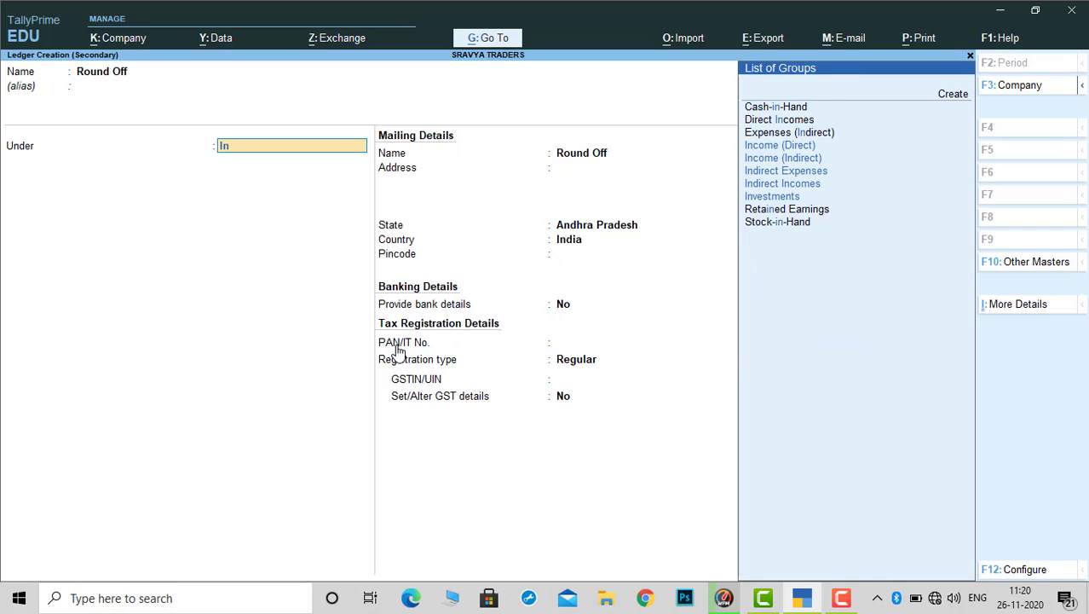
key(Down)
key(Down)
key(Down)
key(Down)
key(Return)
key(Return)
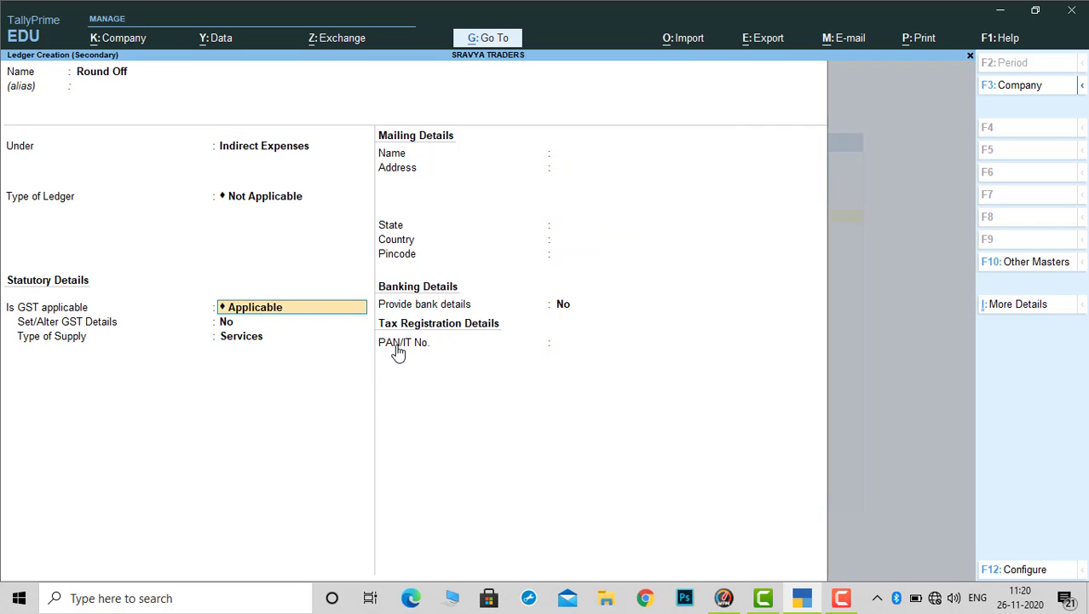
key(Return)
key(Return)
key(Return)
key(Return)
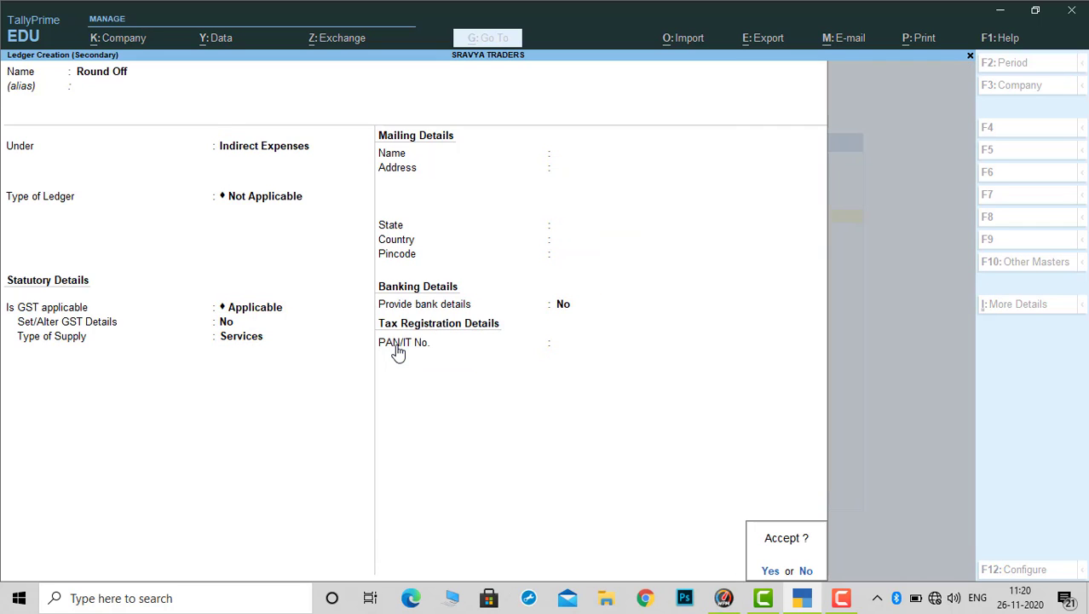
key(Return)
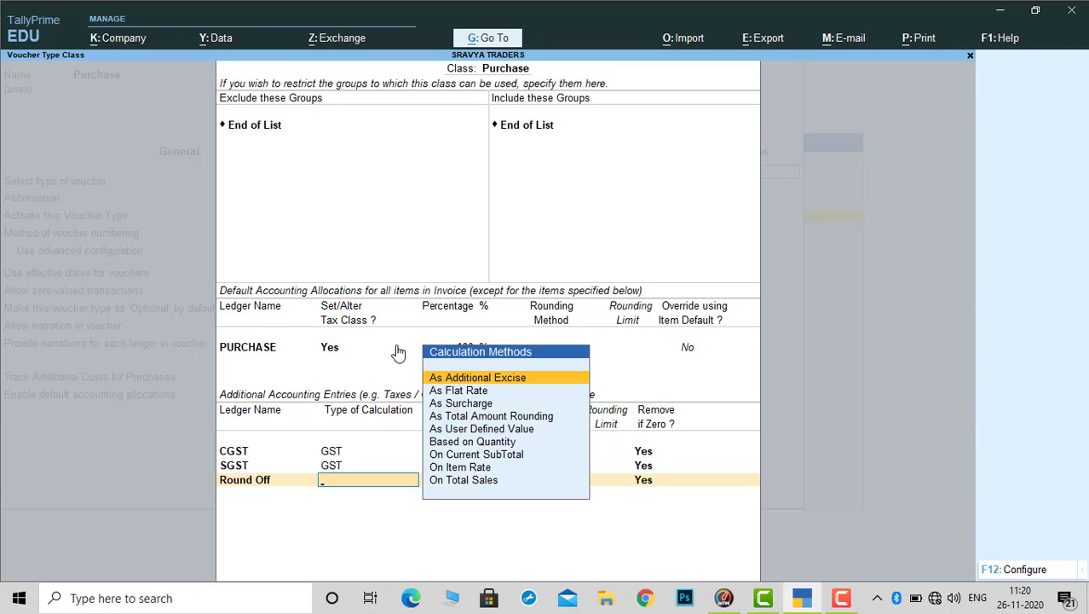
Calculate Round Off As Total Amount Rounding with Normal Rounding, limit 1 and Remove if Zero Yes, and finish the Purchase class
key(Down)
key(Down)
key(Down)
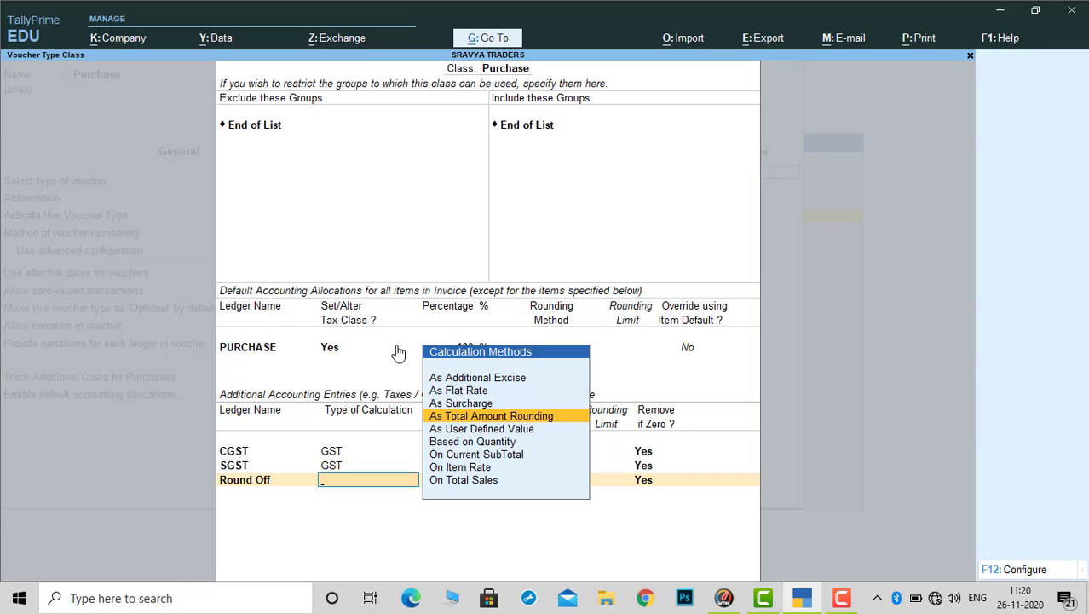
key(Return)
key(Down)
key(Down)
key(Return)
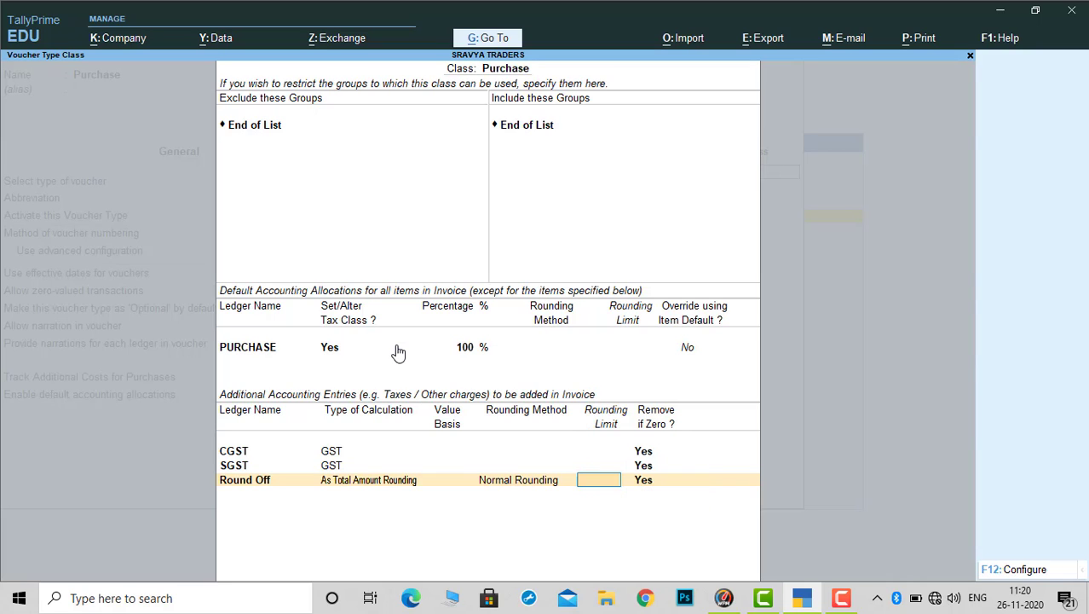
text(1)
key(Return)
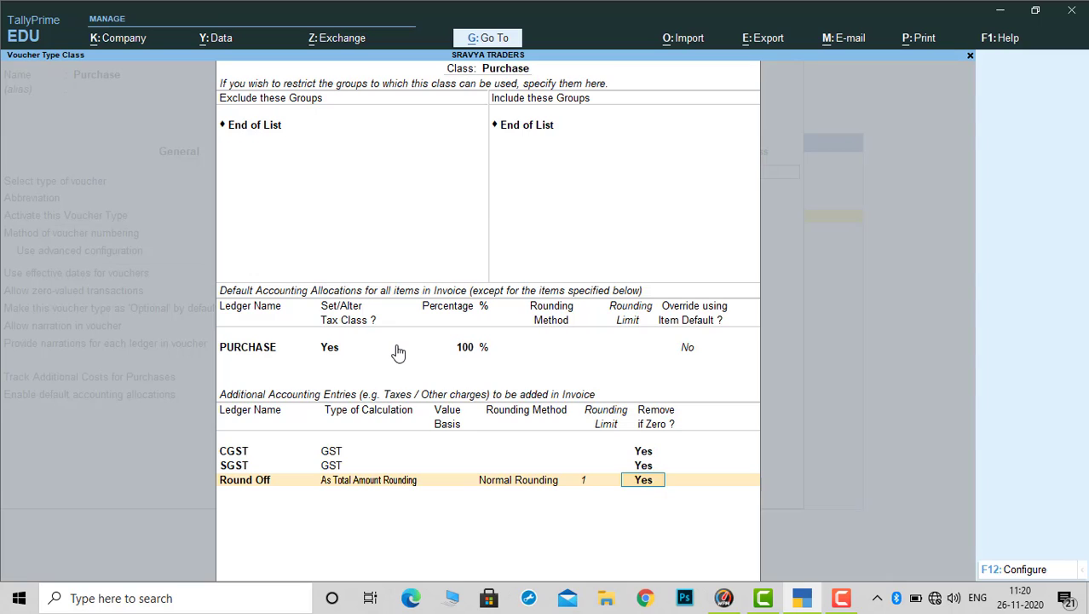
key(Return)
key(Return)
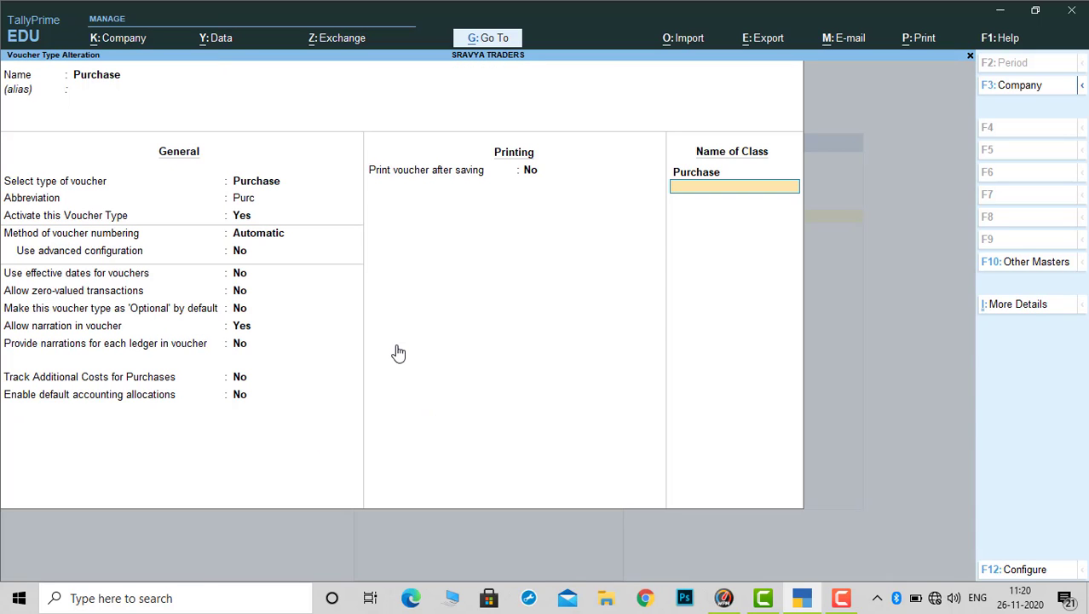
Add a second class named Purchase Igst without group restrictions and allocate its items to the Purchase IGST ledger
text(Purchas)
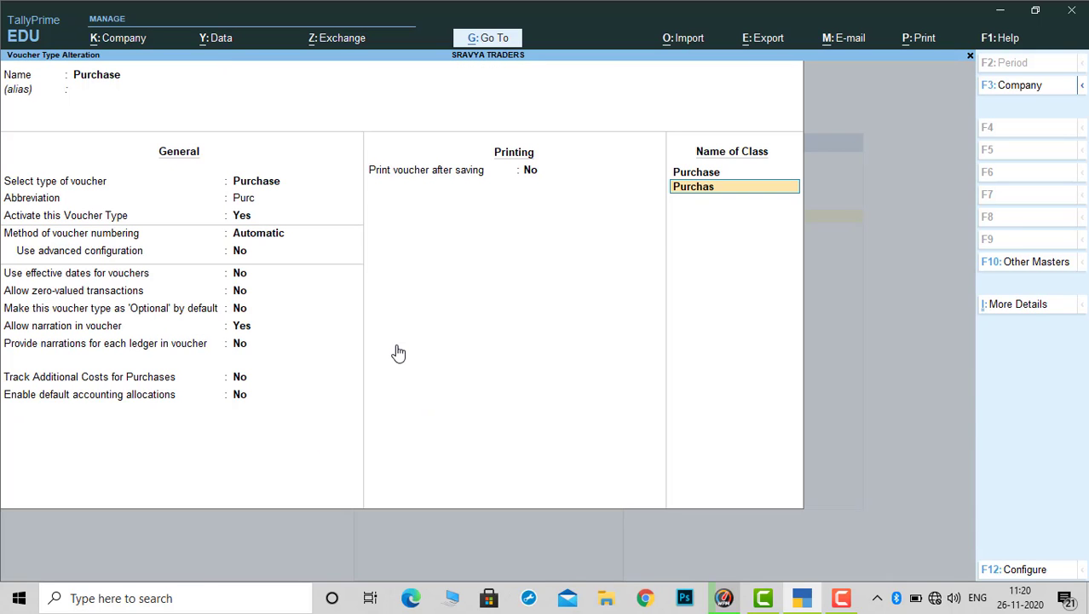
text(e Igst)
key(Return)
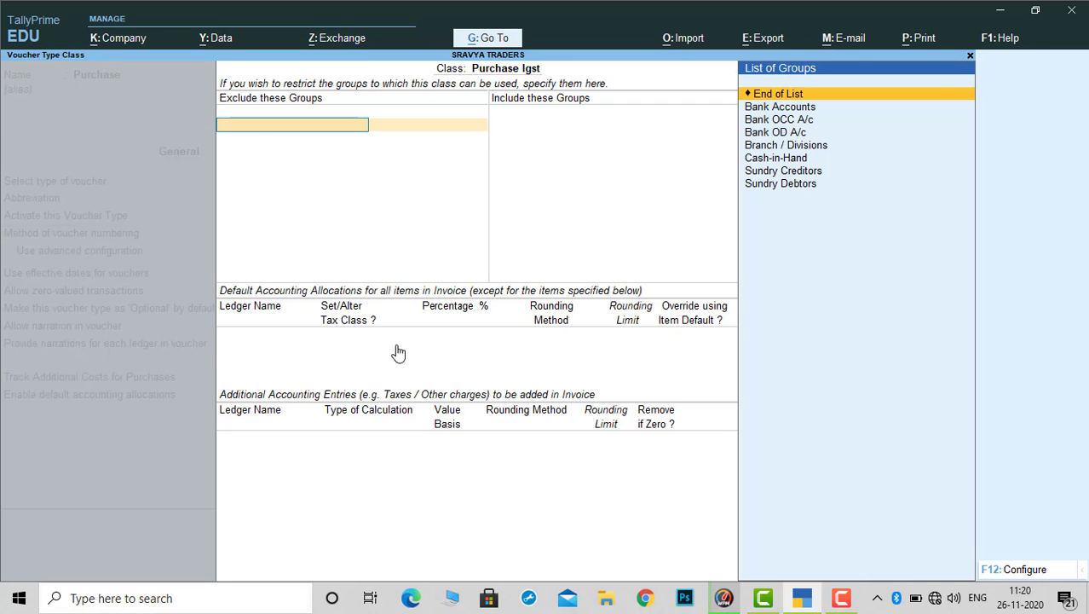
key(Return)
key(Down)
key(Down)
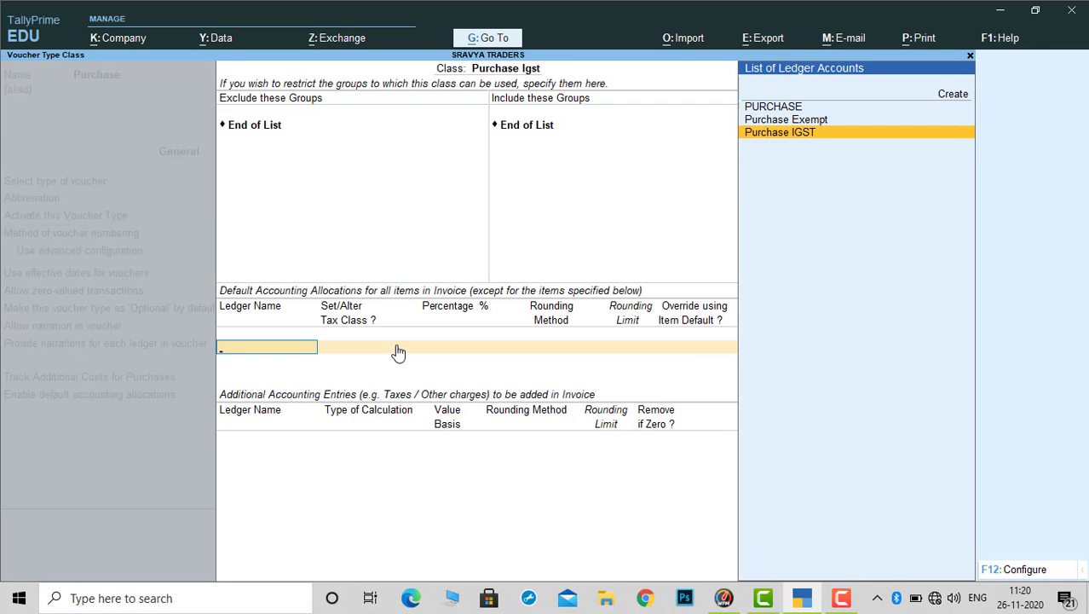
key(Return)
Enable the tax class for Purchase IGST, classify it as Interstate Purchase Taxable, and keep the 100 % allocation without item override
text(y)
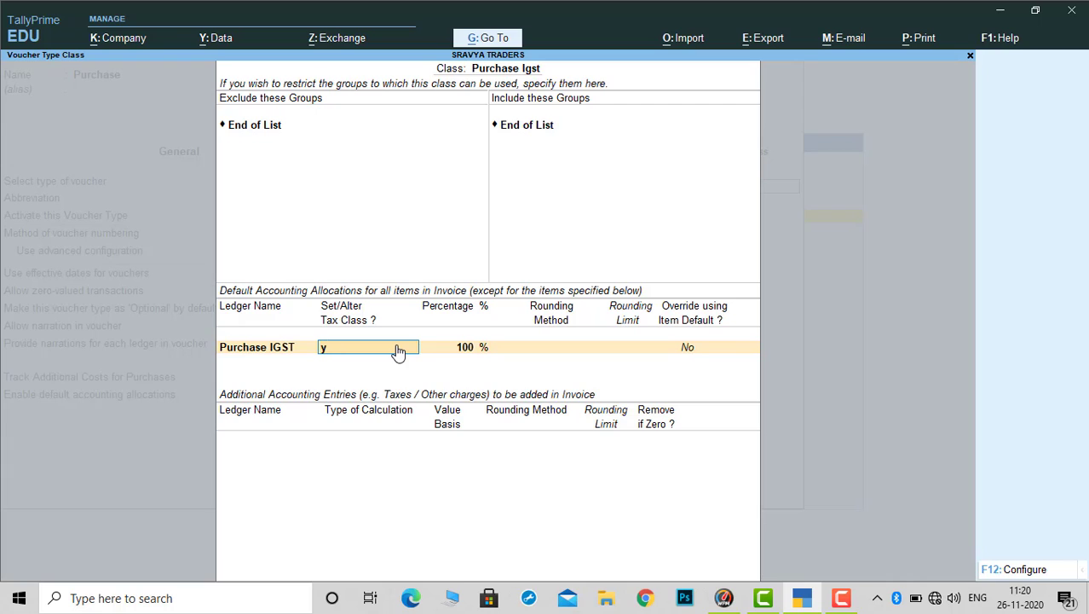
key(Return)
text(Inter)
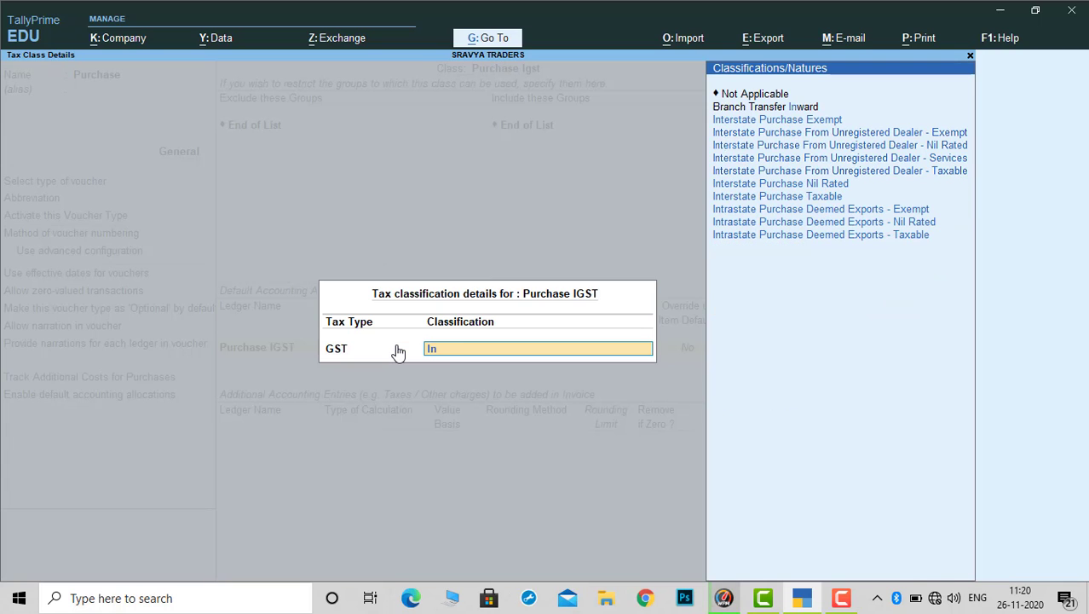
key(Down)
key(Down)
key(Down)
key(Down)
key(Down)
key(Down)
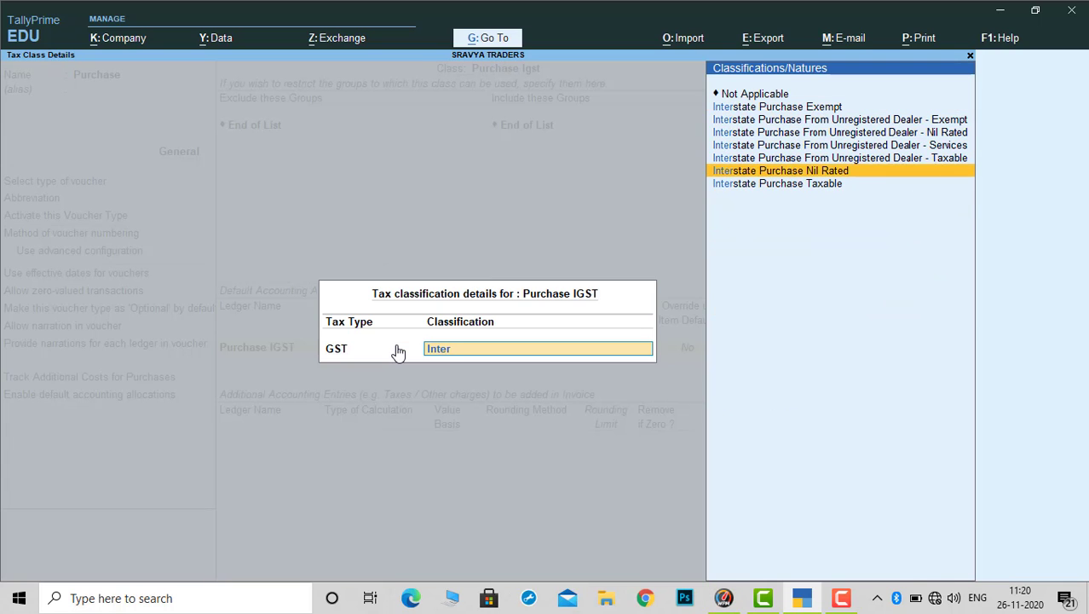
key(Return)
key(Return)
Add the IGST ledger as an additional accounting entry of Purchase Igst, keeping Remove if Zero set to Yes
text(Ig)
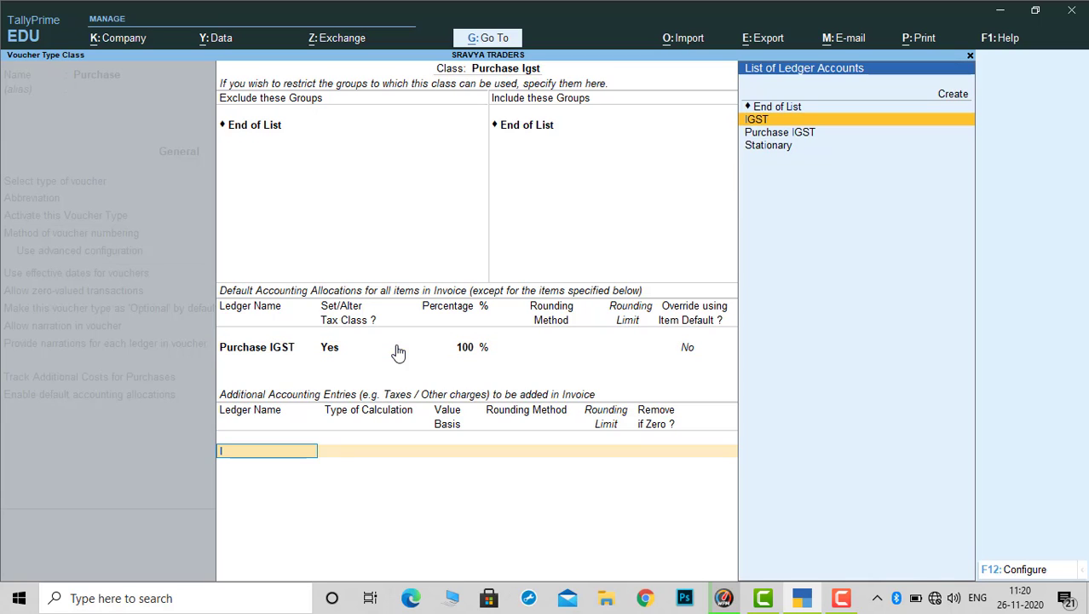
key(Return)
key(Return)
key(Return)
Add Round Off to Purchase Igst, calculated As Total Amount Rounding with Normal Rounding, limit 1 and Remove if Zero Yes
text(R)
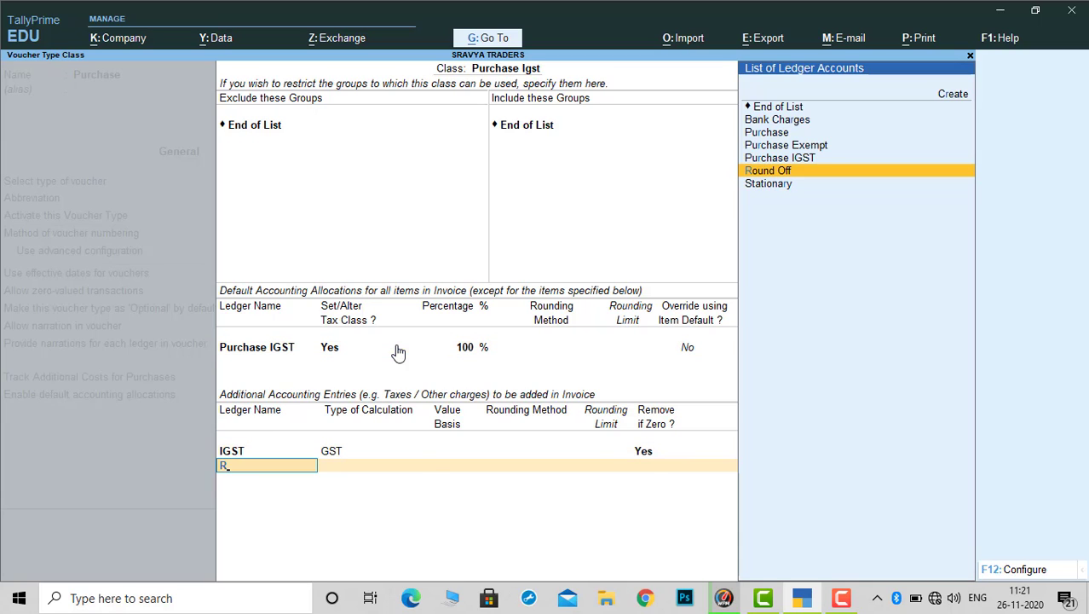
key(Return)
key(Down)
key(Down)
key(Down)
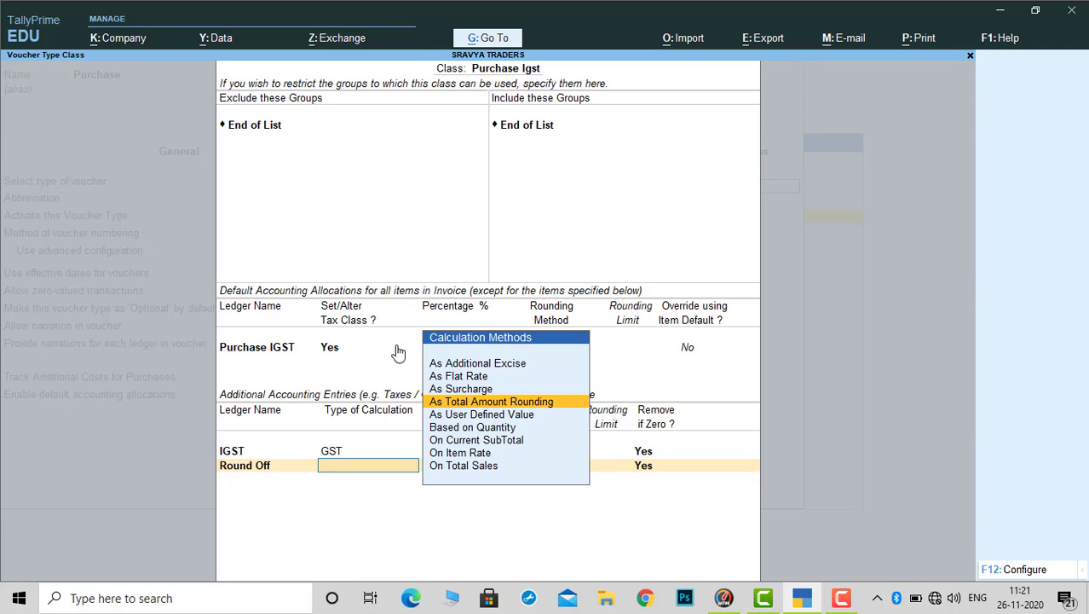
key(Return)
key(Down)
key(Down)
key(Return)
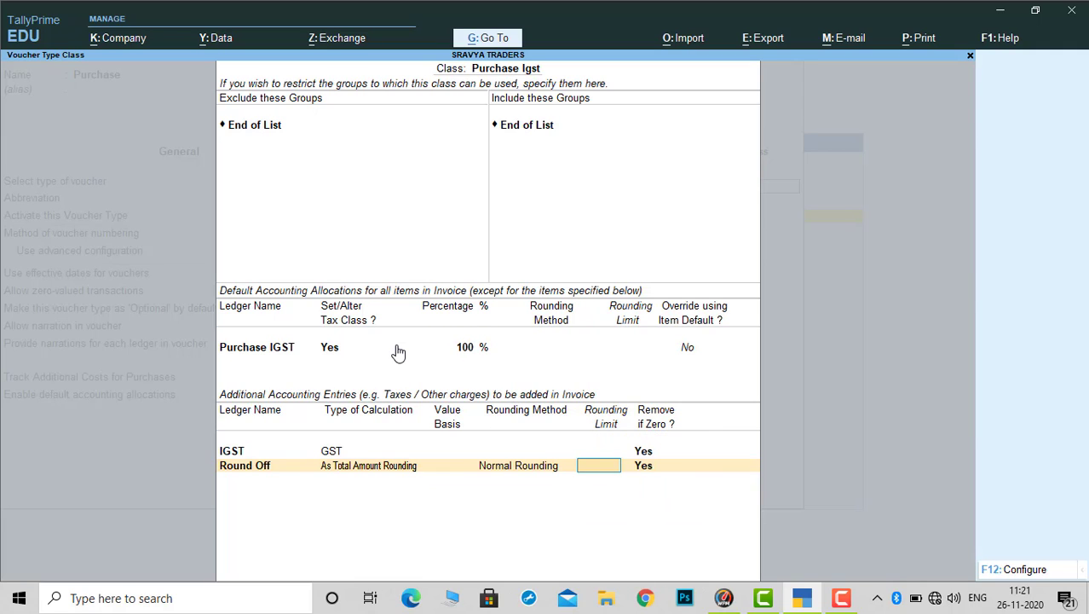
text(1)
key(Return)
key(Return)
Finish the Purchase Igst class and save the altered Purchase voucher type
key(Return)
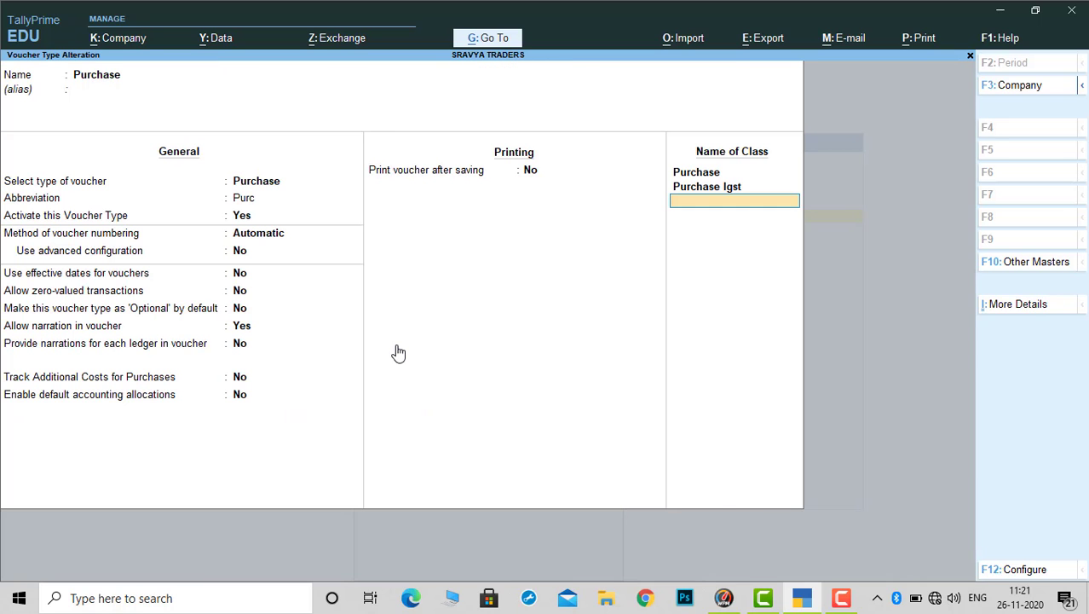
key(Return)
key(Return)
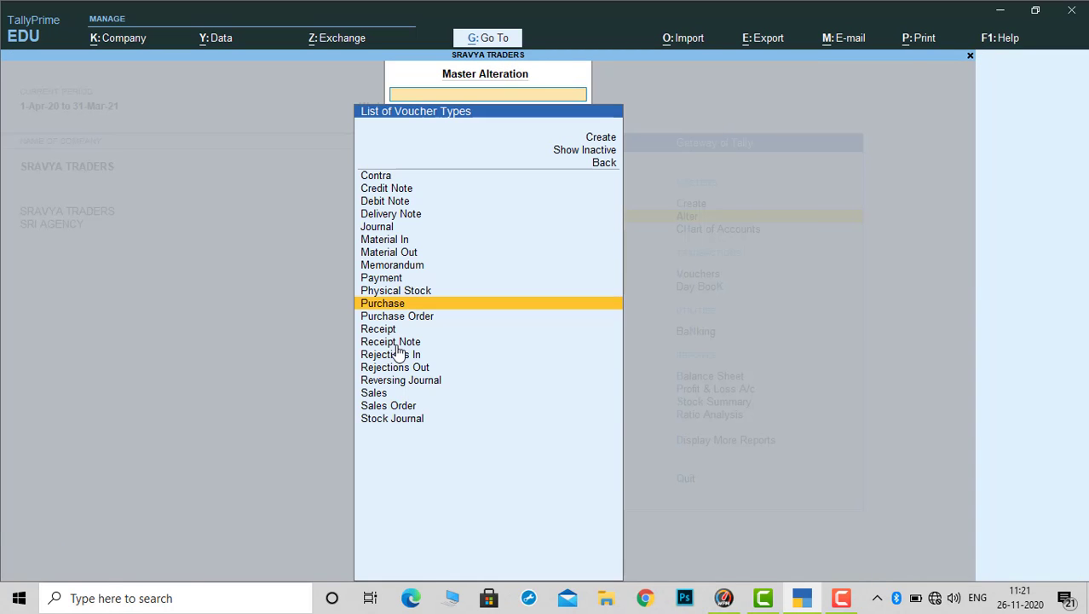
Open the Sales voucher type for alteration
key(Down)
key(Down)
key(Down)
key(Down)
key(Down)
key(Down)
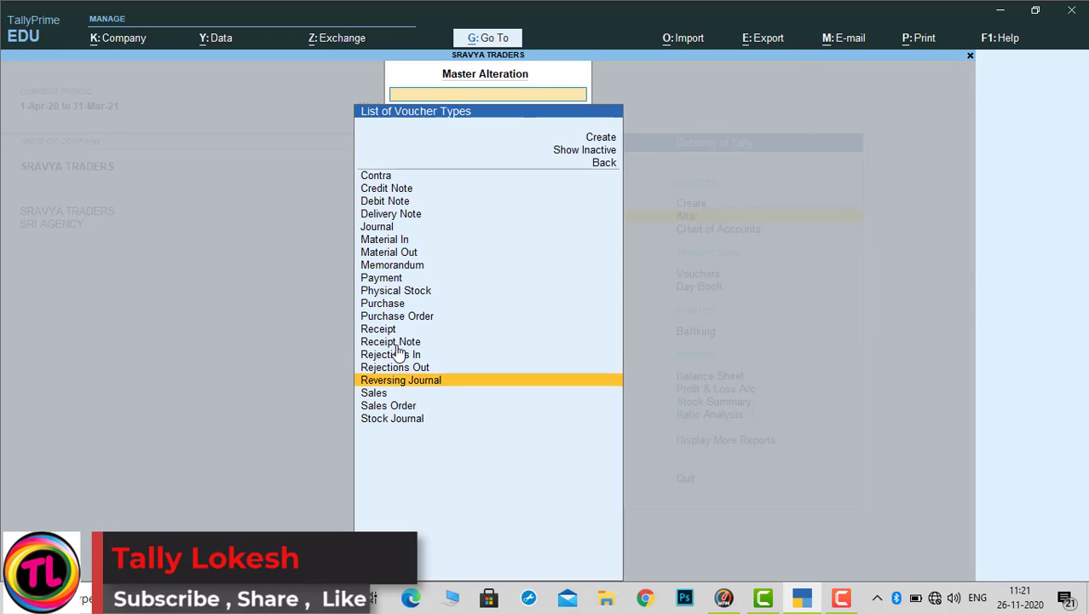
key(Down)
key(Return)
Keep the general and printing settings of the Sales voucher type and add a class named Sales
key(Return)
key(Return)
key(Return)
key(Return)
key(Return)
key(Return)
key(Return)
key(Return)
key(Return)
key(Return)
key(Return)
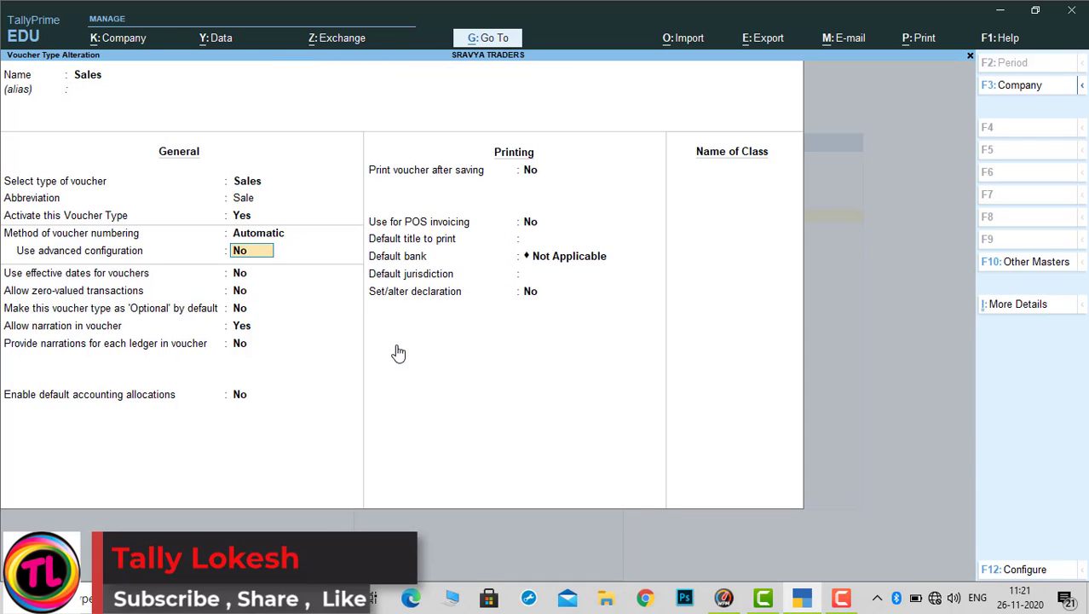
key(Return)
key(Return)
key(Return)
key(Return)
key(Return)
key(Return)
key(Return)
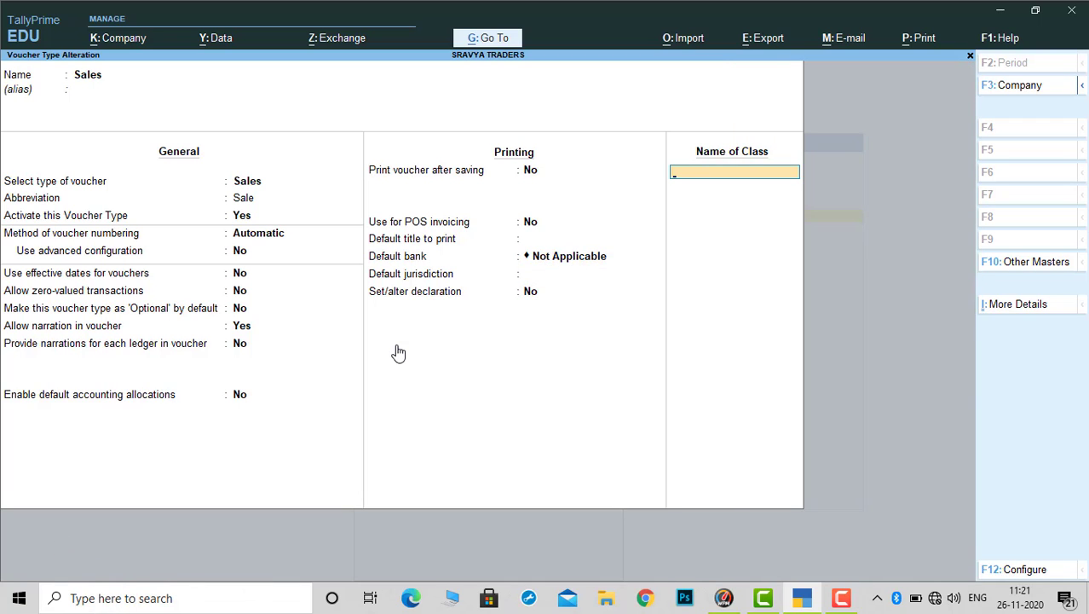
text(Sales)
key(Return)
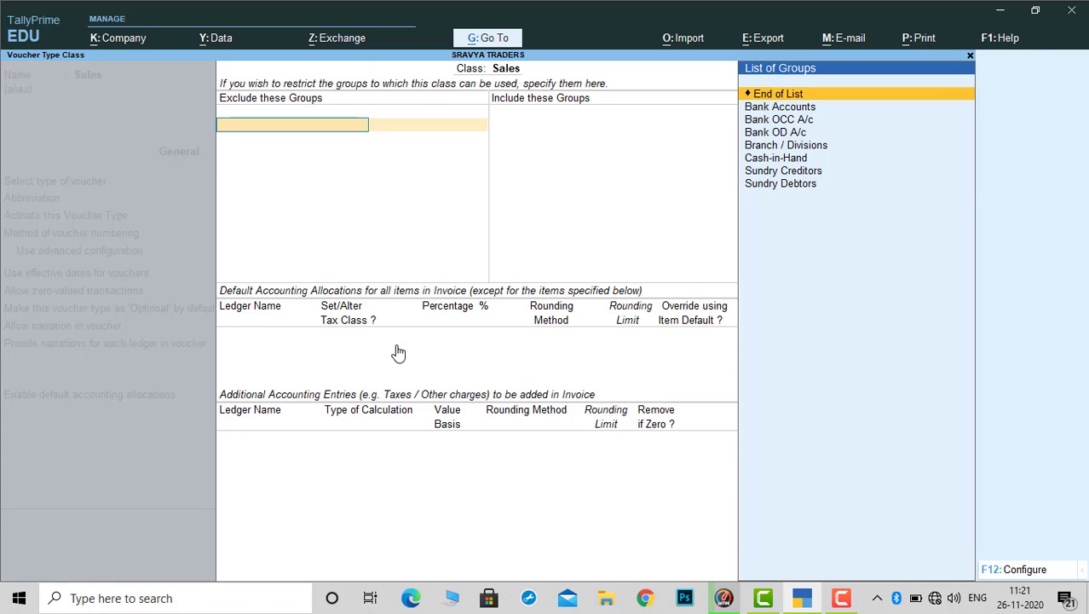
Leave the groups unrestricted and allocate 100 % to the SALES ledger, with its GST classification set to Sales Taxable
key(Return)
key(Return)
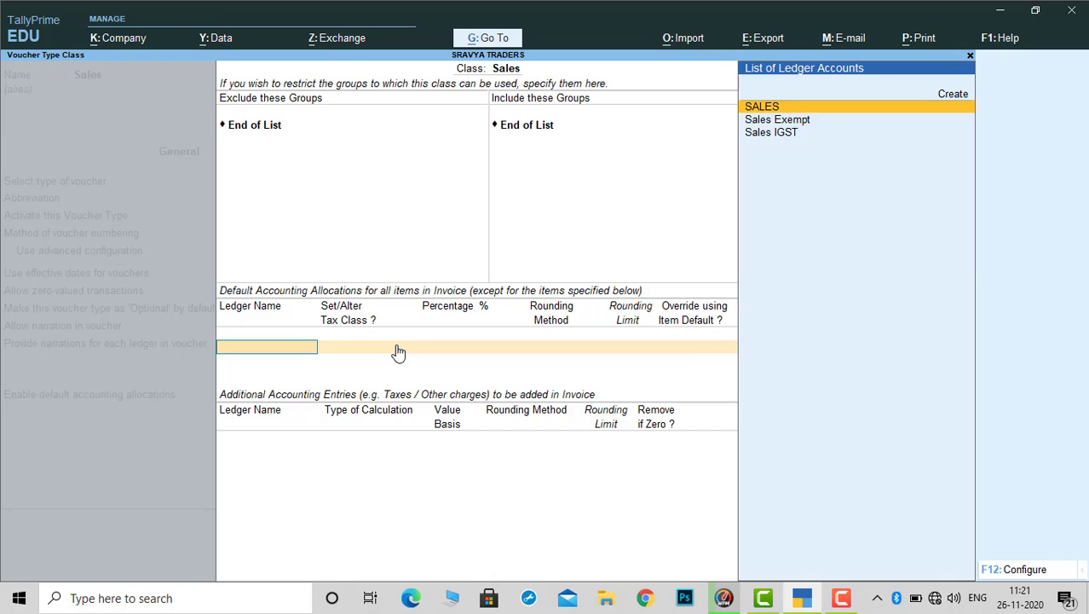
key(Return)
text(y)
key(Return)
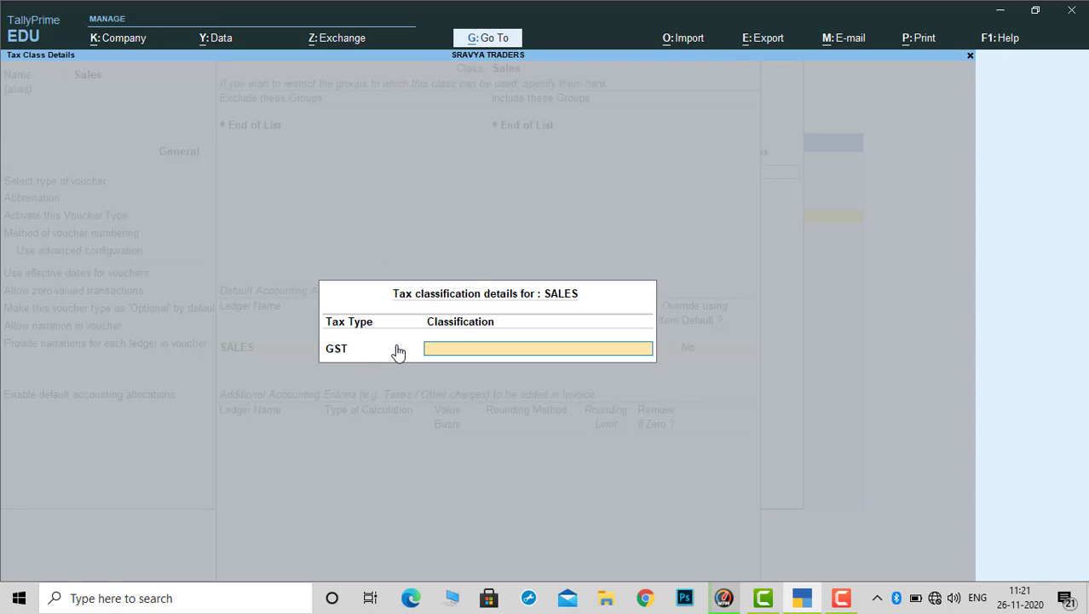
text(Sal)
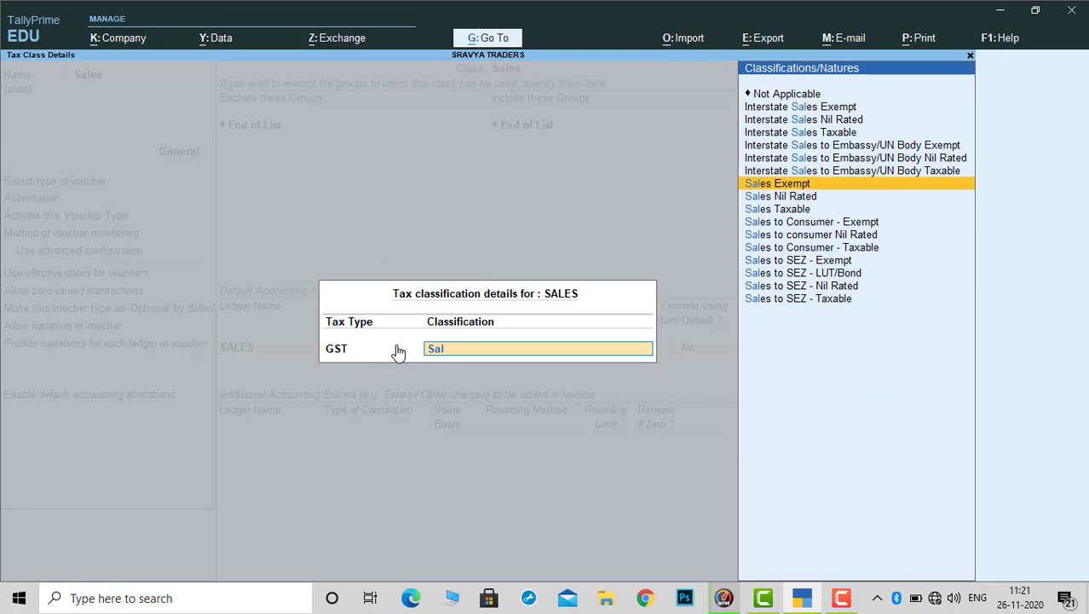
key(Down)
key(Down)
key(Return)
key(Return)
key(Return)
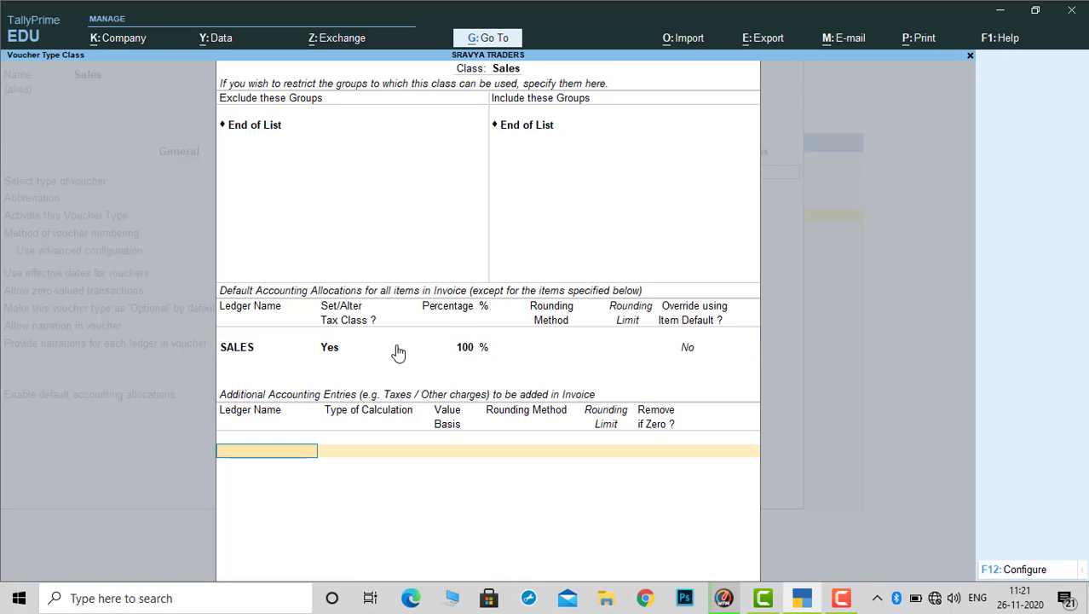
Add the CGST and SGST ledgers as additional accounting entries of the Sales class
text(Cg)
key(Return)
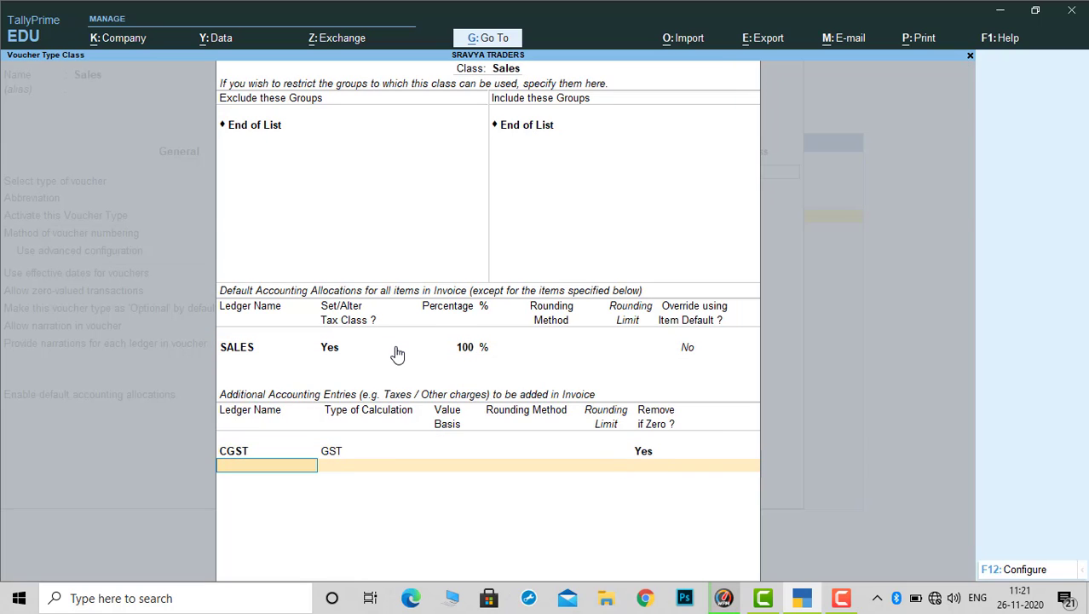
text(Sg)
key(Return)
Add Round Off calculated As Total Amount Rounding with Normal Rounding, and finish the Sales class
text(R)
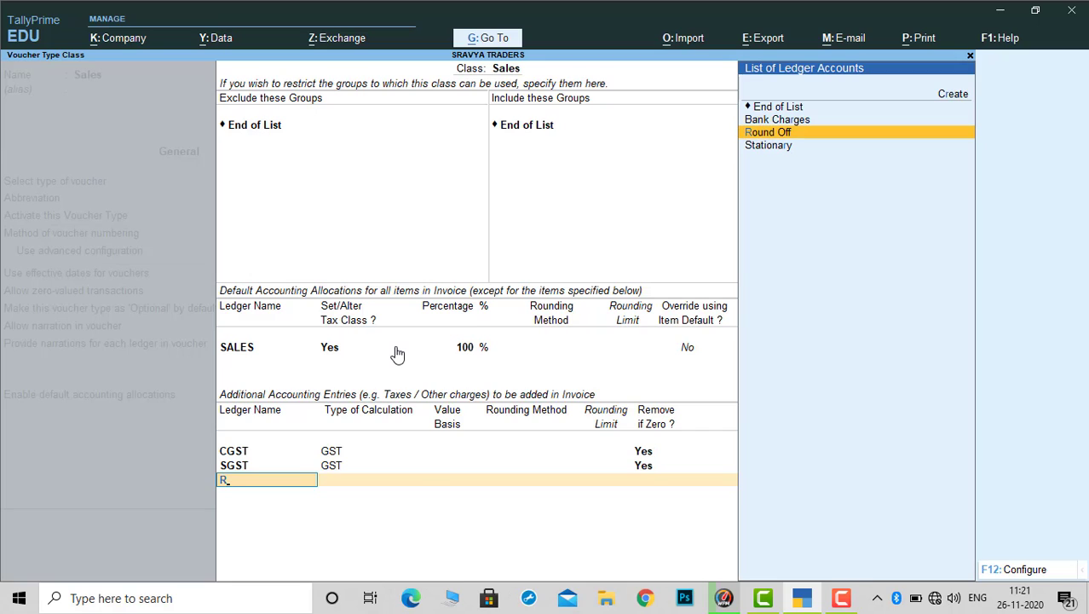
key(Return)
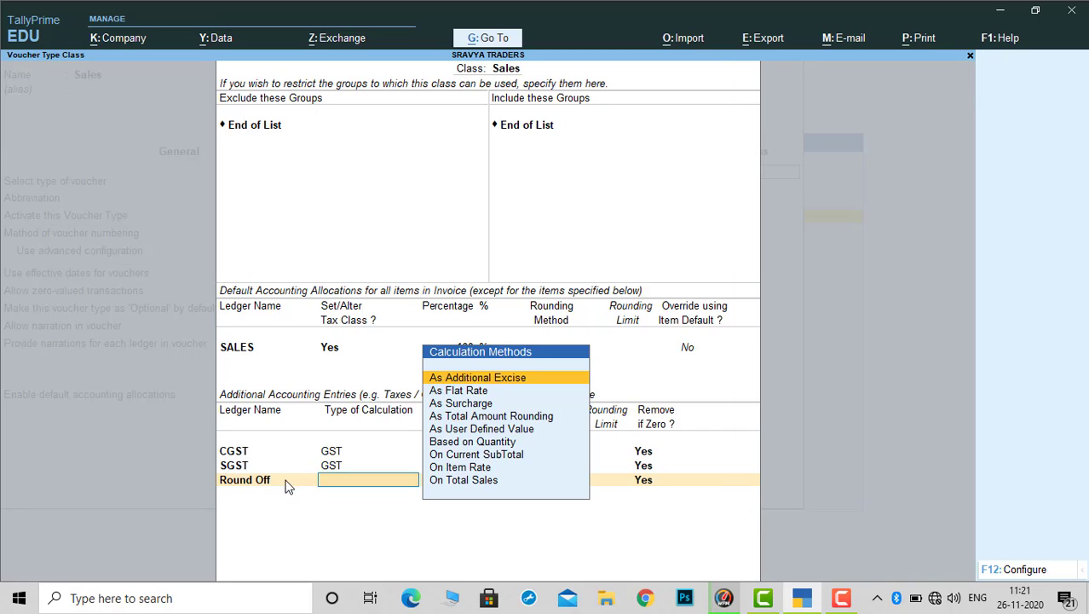
key(Down)
key(Down)
key(Down)
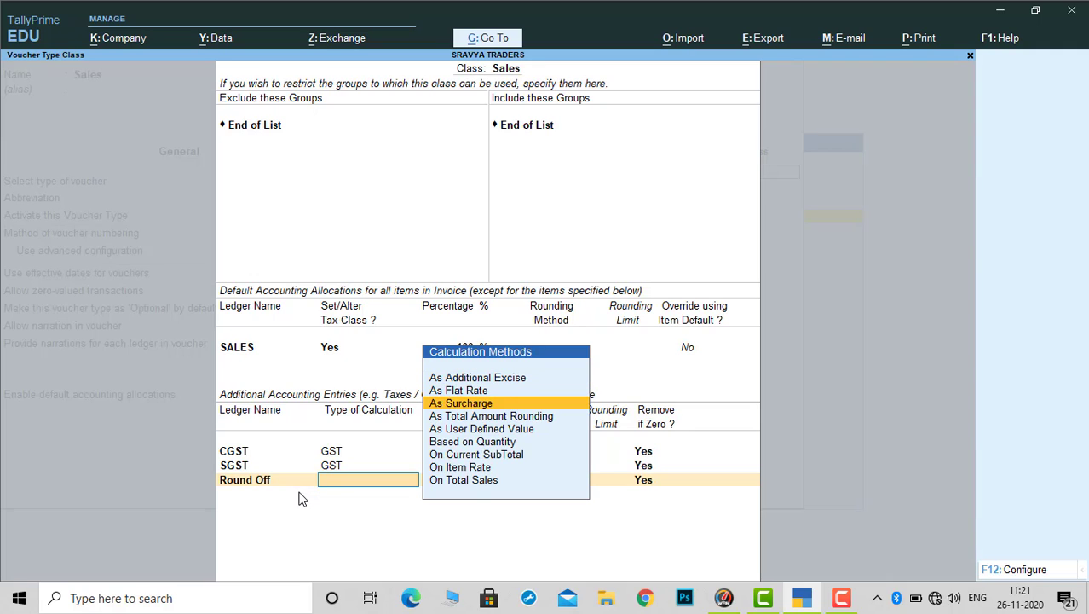
key(Return)
key(Down)
key(Down)
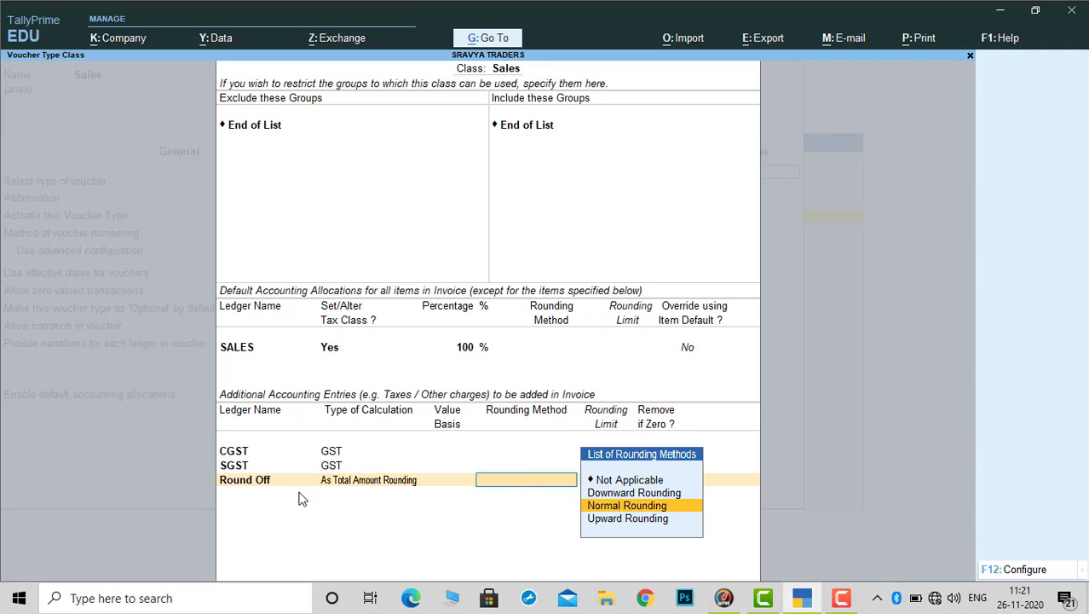
key(Return)
key(Return)
key(Return)
key(Return)
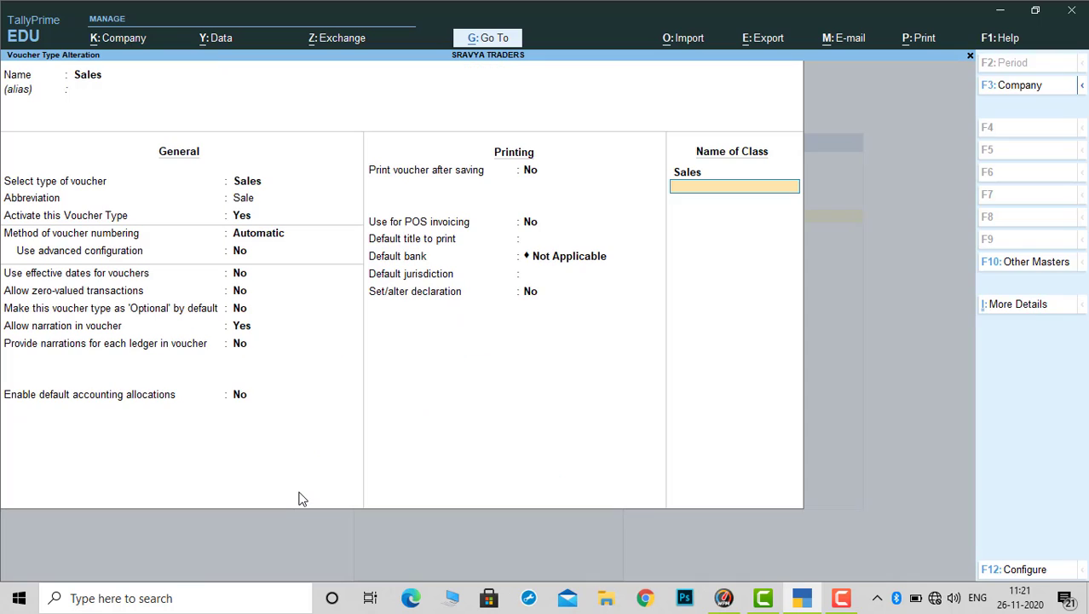
Add a second class named Sales Igst without group restrictions and allocate its items to the Sales IGST ledger
text(Sales Igst)
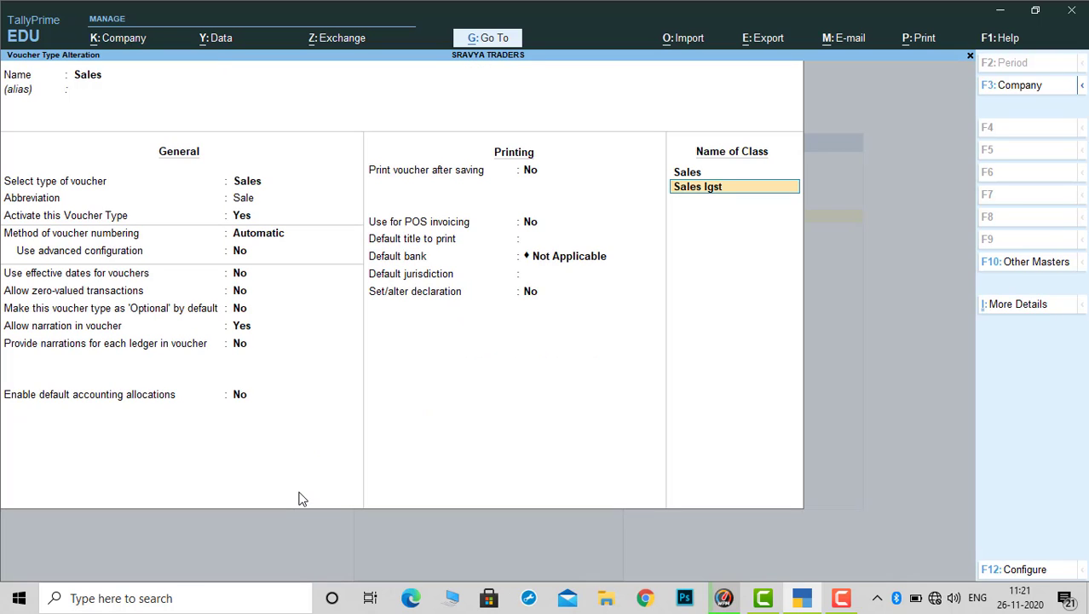
key(Return)
key(Return)
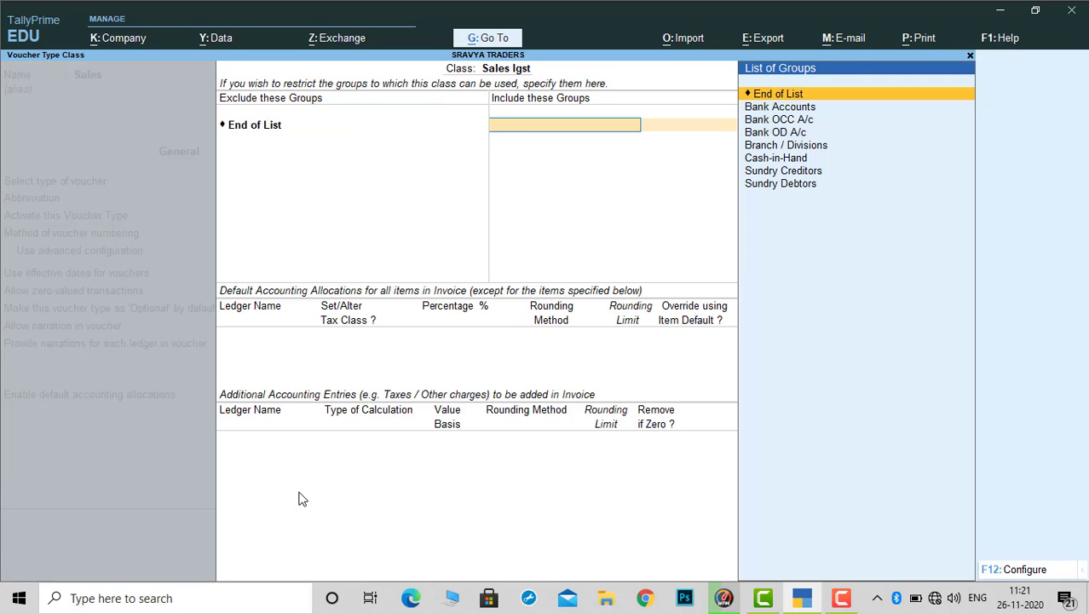
key(Return)
key(Down)
key(Down)
key(Return)
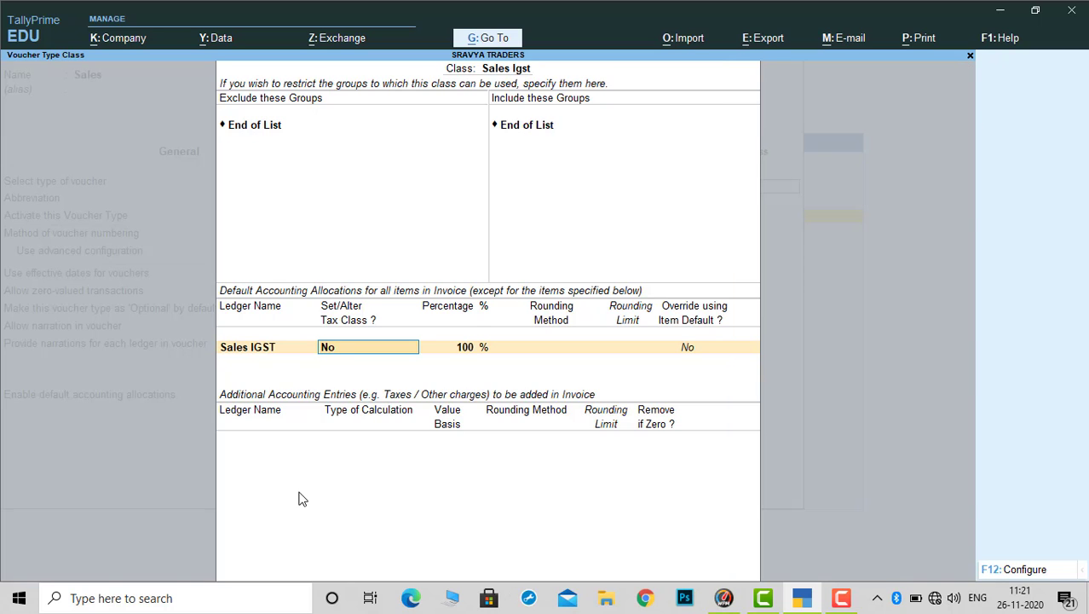
Enable the tax class for Sales IGST and choose an interstate GST classification, keeping the 100 % allocation
text(y)
key(Return)
text(In)
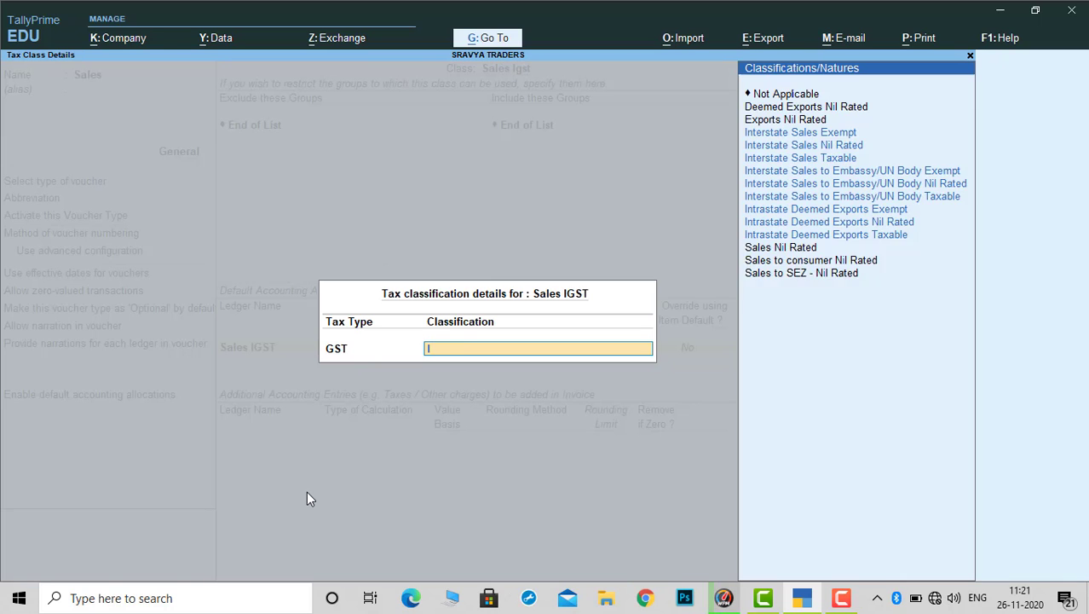
key(Return)
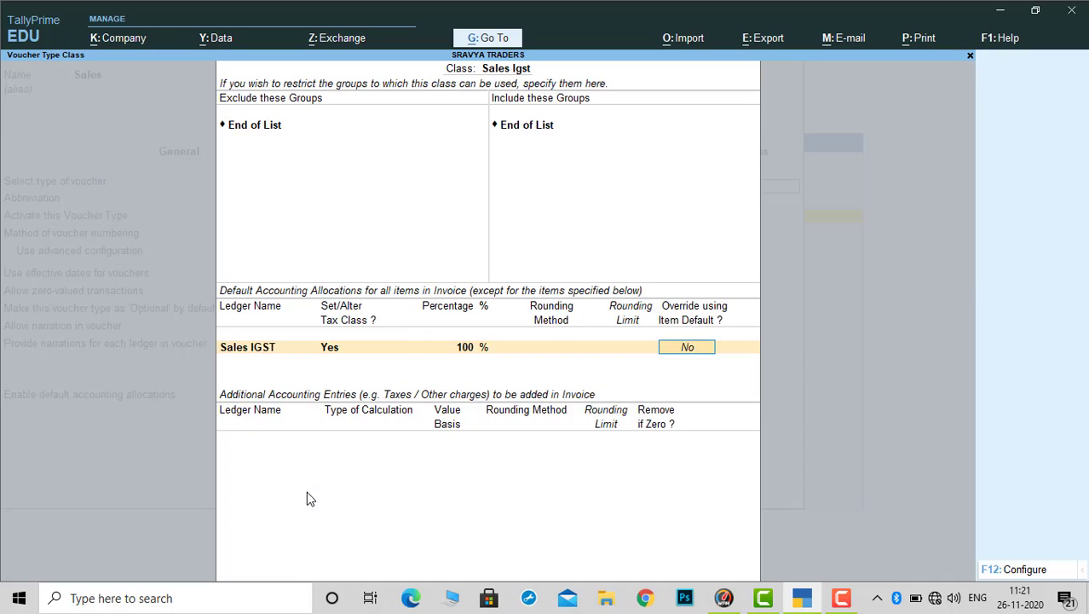
Keep the item-default override off and add the IGST ledger as an additional accounting entry of the Sales Igst class
key(Return)
text(Ig)
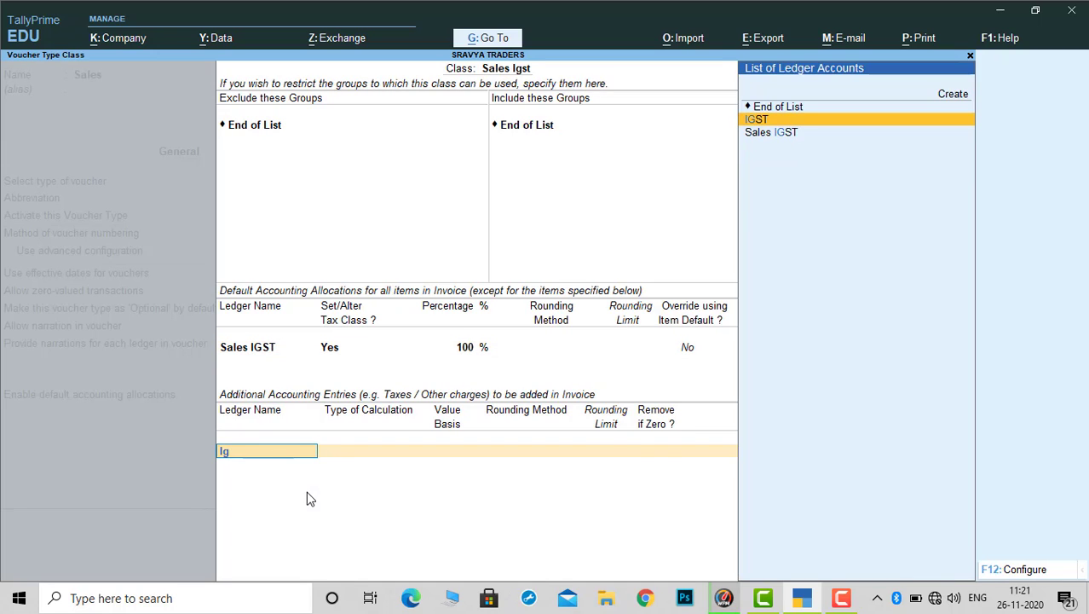
key(Return)
key(Return)
Add Round Off calculated As Total Amount Rounding, with Normal Rounding and a rounding limit of 1
text(R)
key(Return)
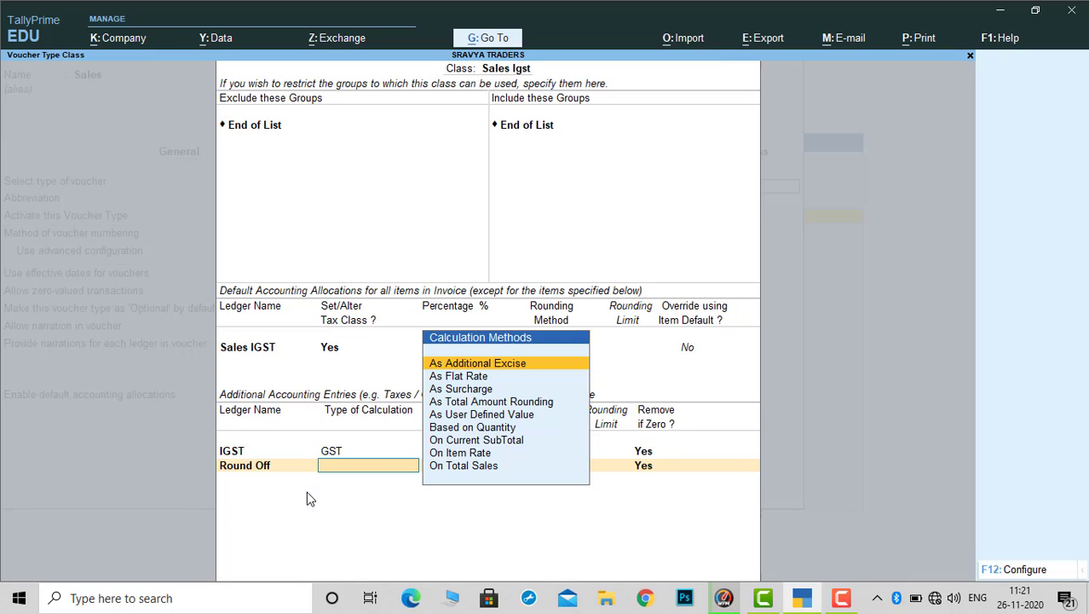
key(Down)
key(Down)
key(Down)
key(Return)
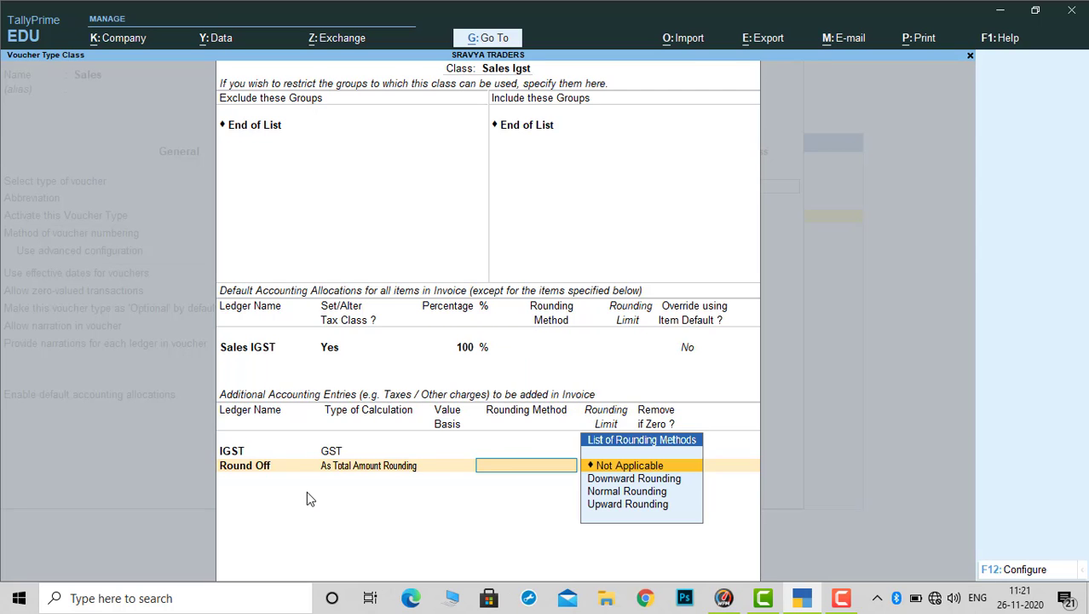
key(Down)
key(Down)
key(Return)
text(1)
key(Return)
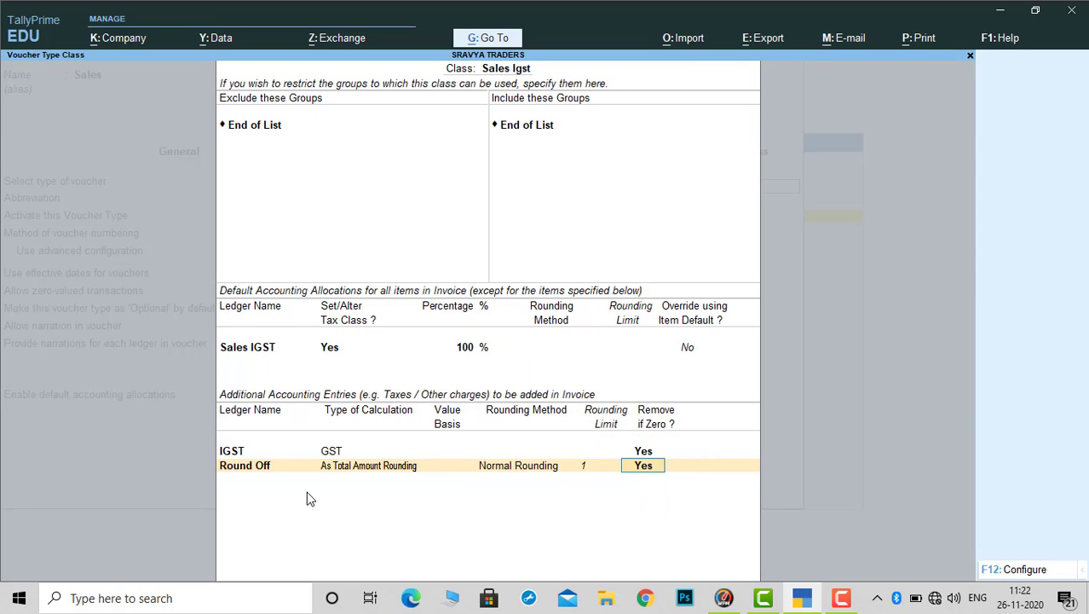
Finish the Sales Igst class, save the Sales voucher type, and return to the Gateway of Tally
key(Return)
key(Return)
key(Return)
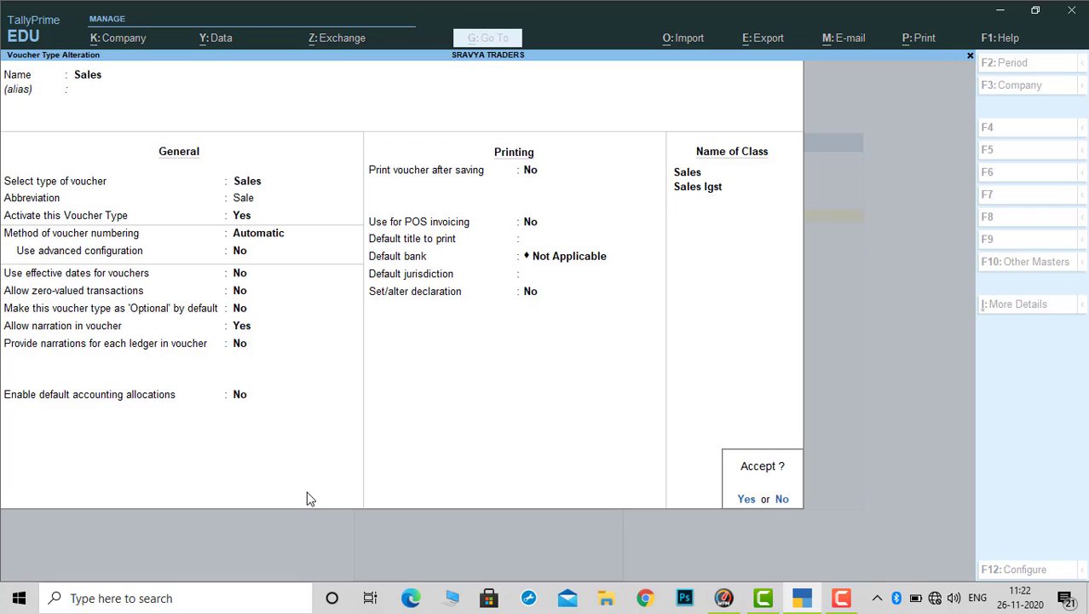
key(Return)
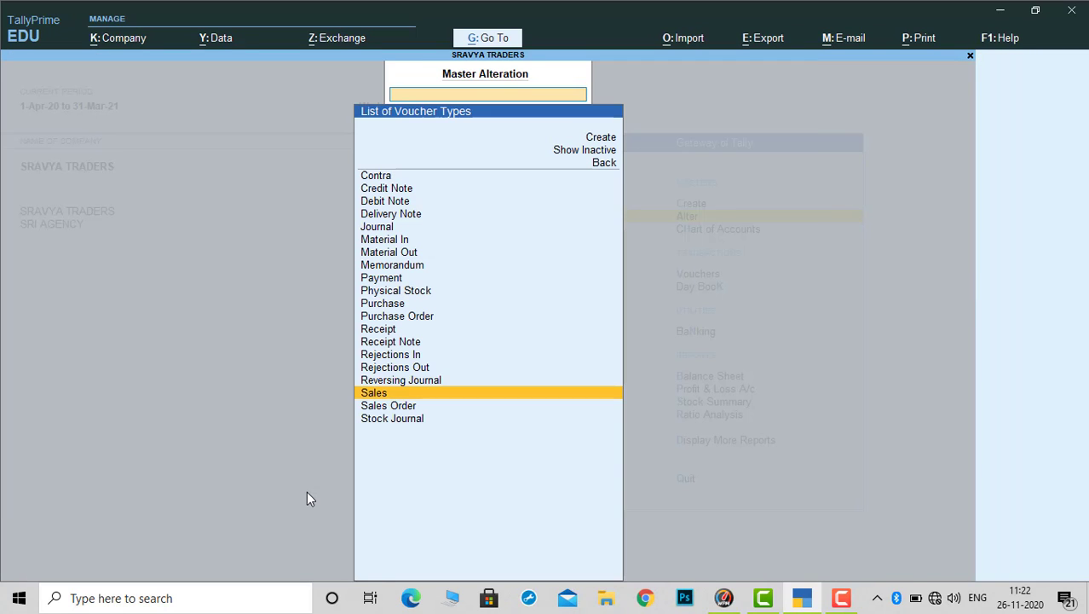
key(Escape)
key(Escape)
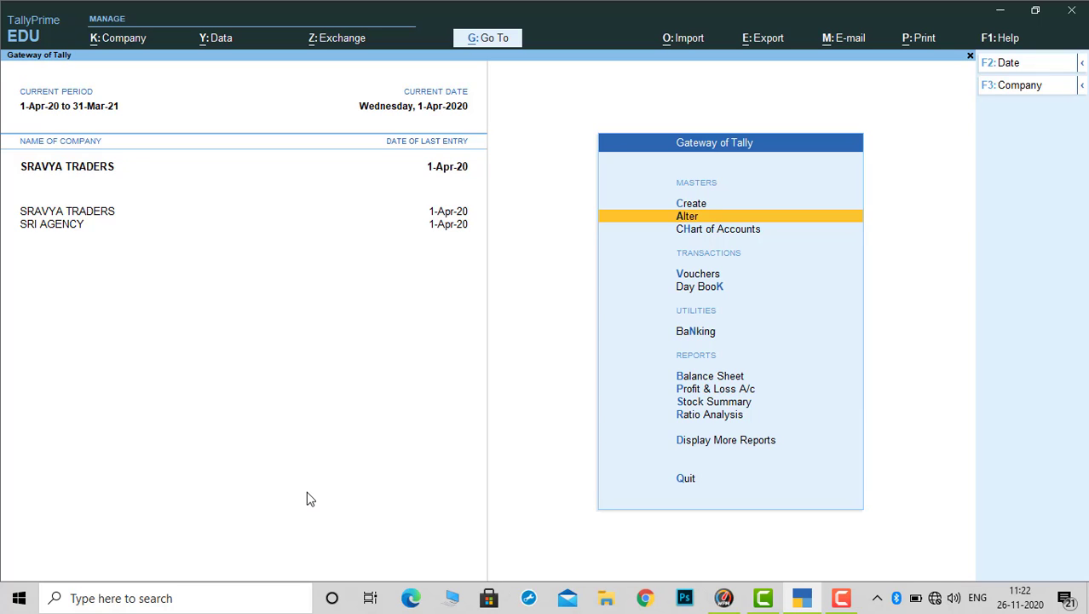
Start a purchase voucher with the Purchase class, leaving the supplier invoice number and date blank
key(Down)
key(Down)
key(Return)
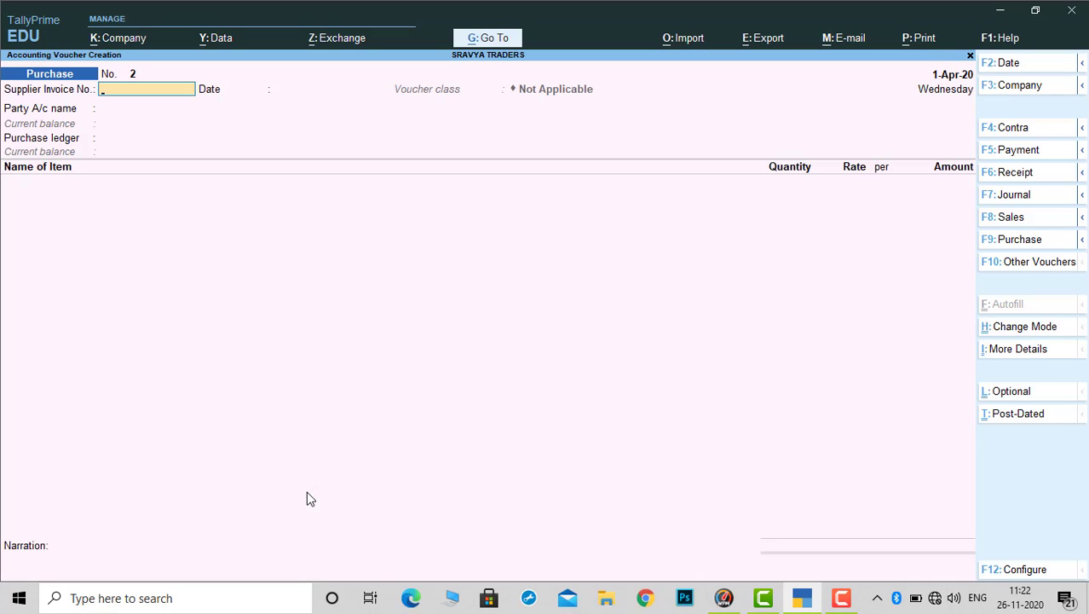
click(1016, 242)
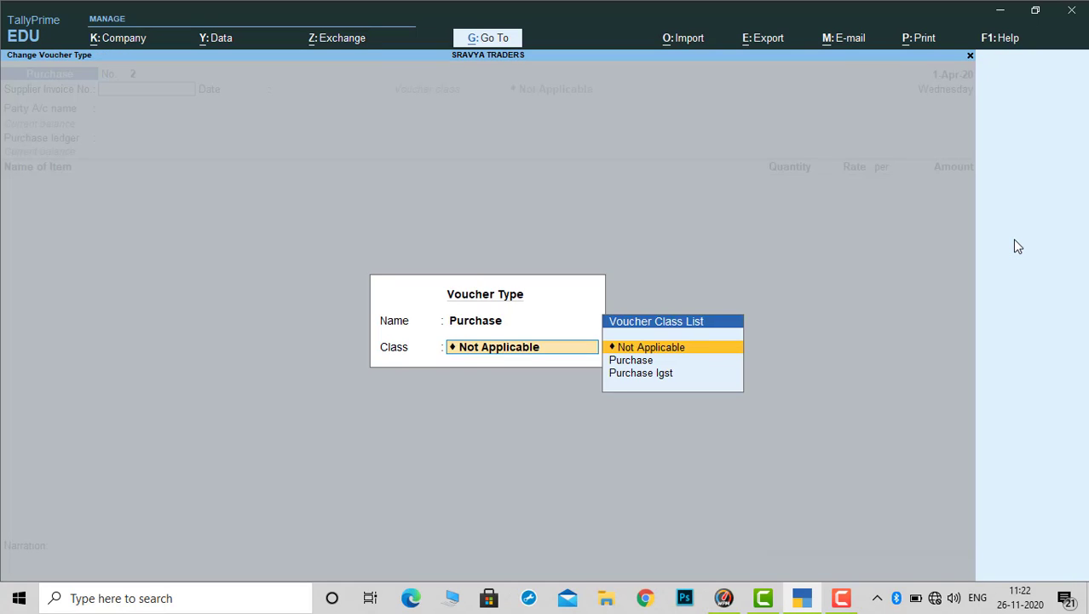
key(Down)
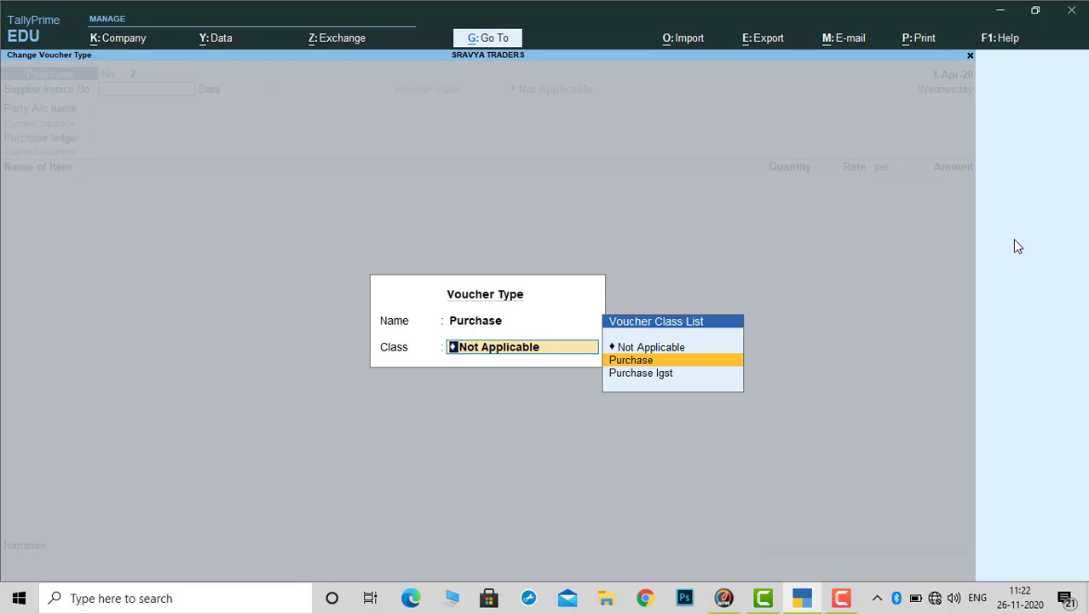
key(Return)
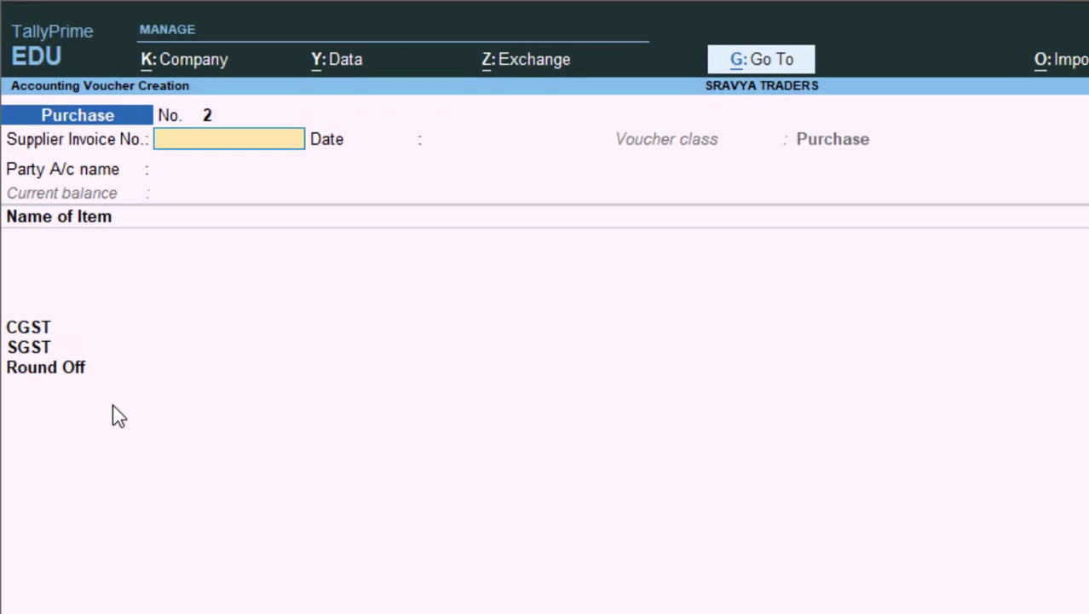
key(Return)
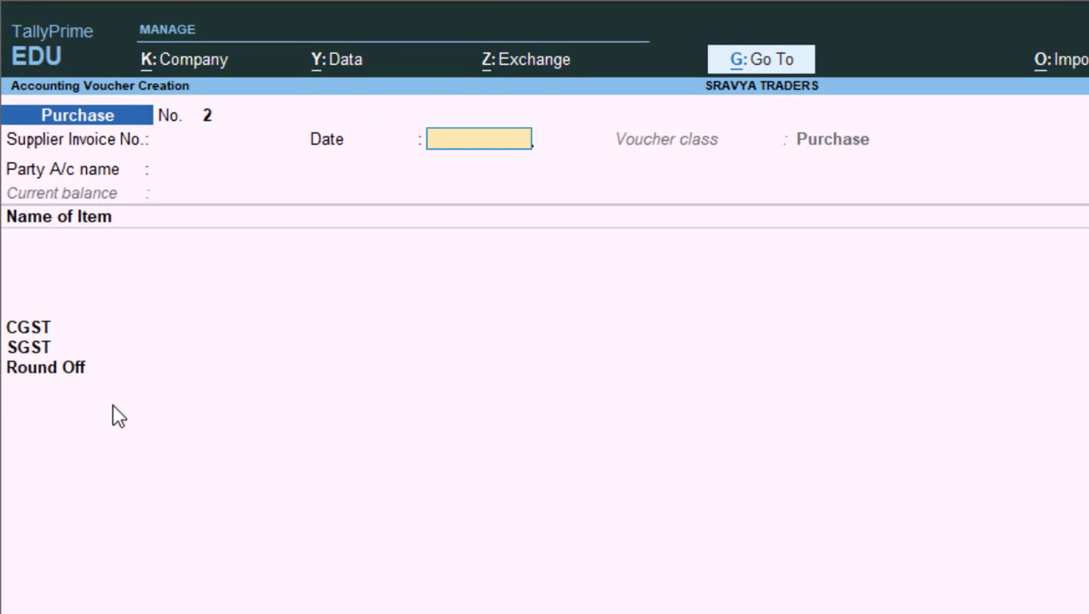
key(Return)
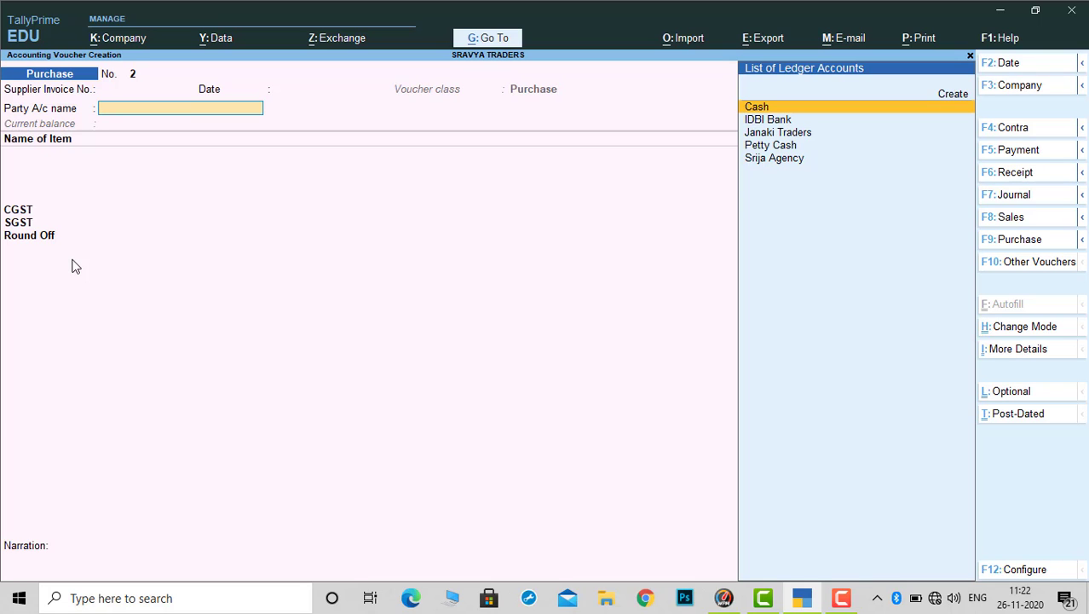
Create a party ledger named Kishore Traders under Sundry Creditors from the purchase voucher
key(Up)
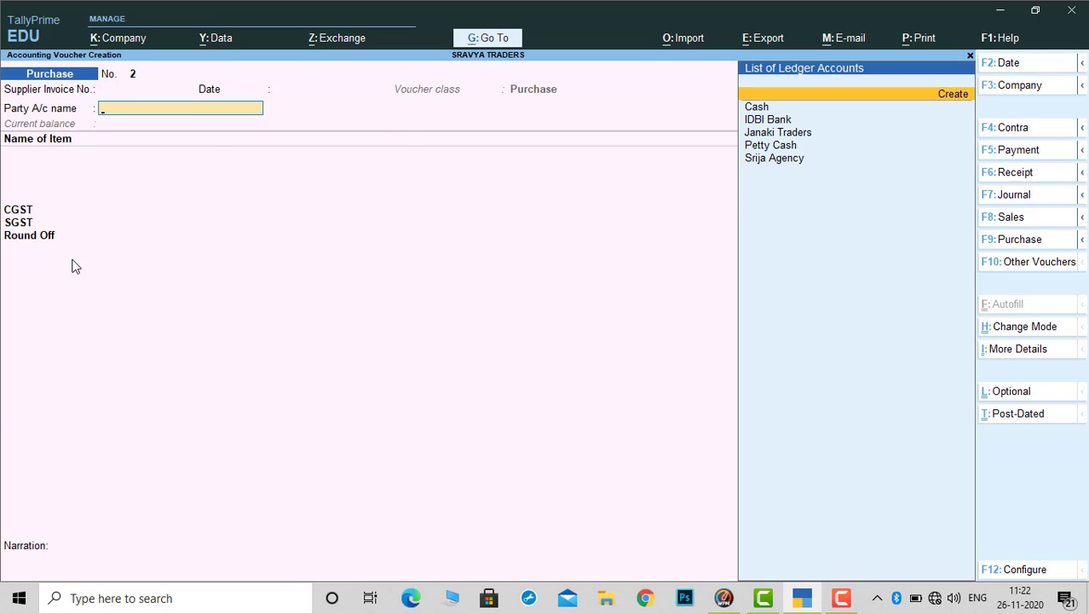
key(Return)
text(K)
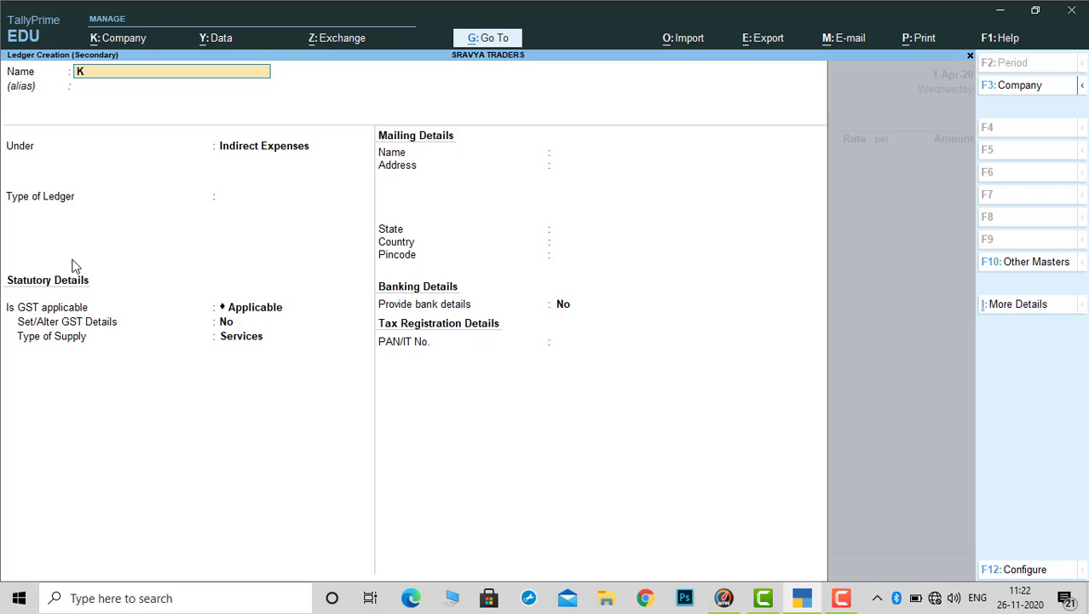
text(ishore Traders)
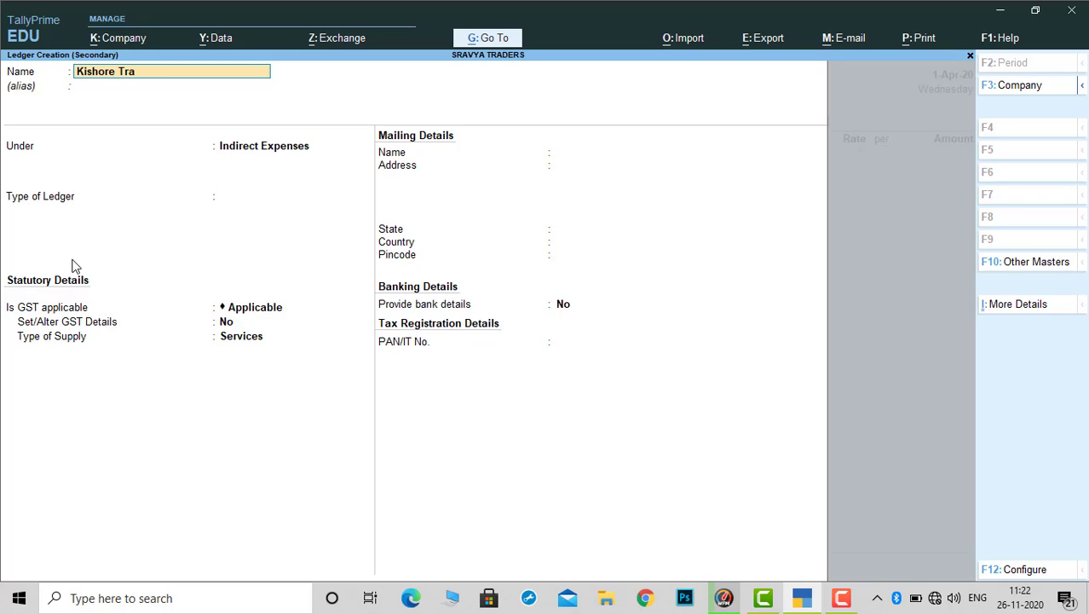
key(Return)
key(Return)
text(Sund)
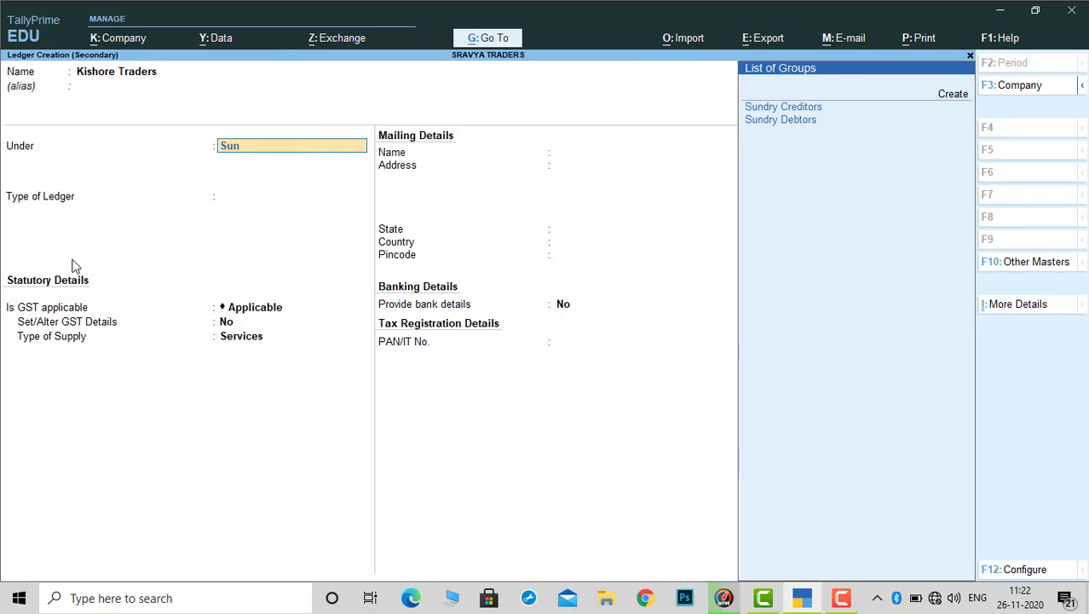
key(Return)
key(Return)
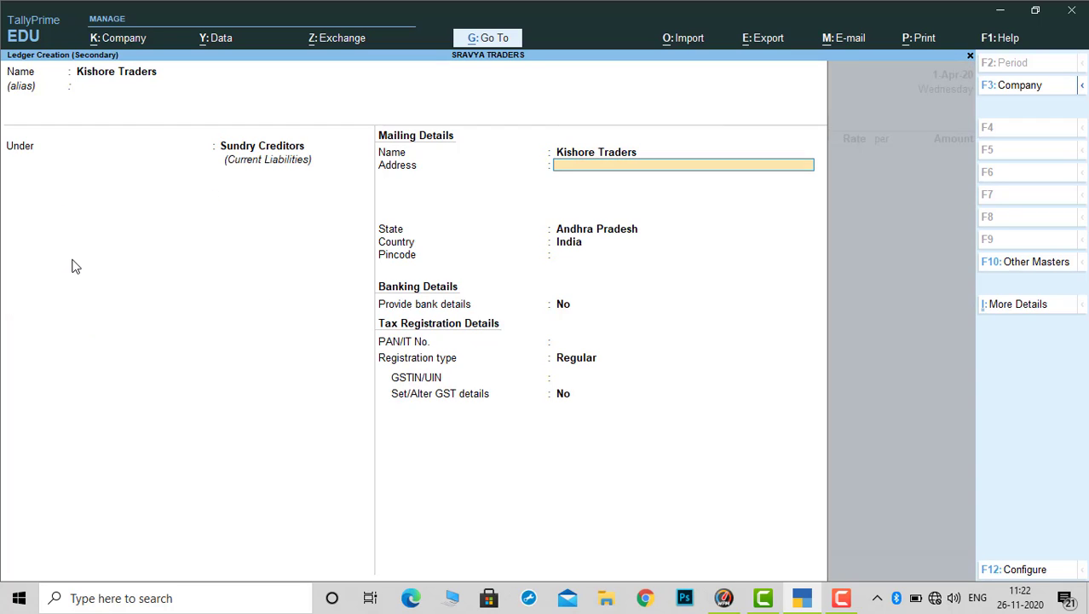
Keep Andhra Pradesh and Regular registration for Kishore Traders, fill in the GSTIN/UIN, and save the ledger
key(Return)
key(Return)
key(Return)
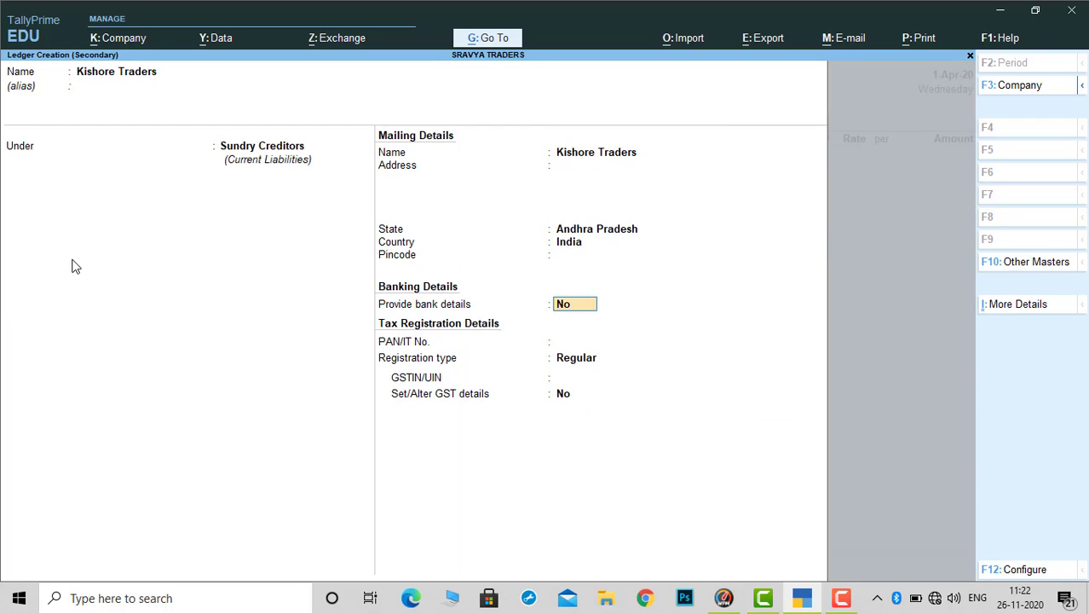
key(Return)
key(Return)
key(Return)
text(37)
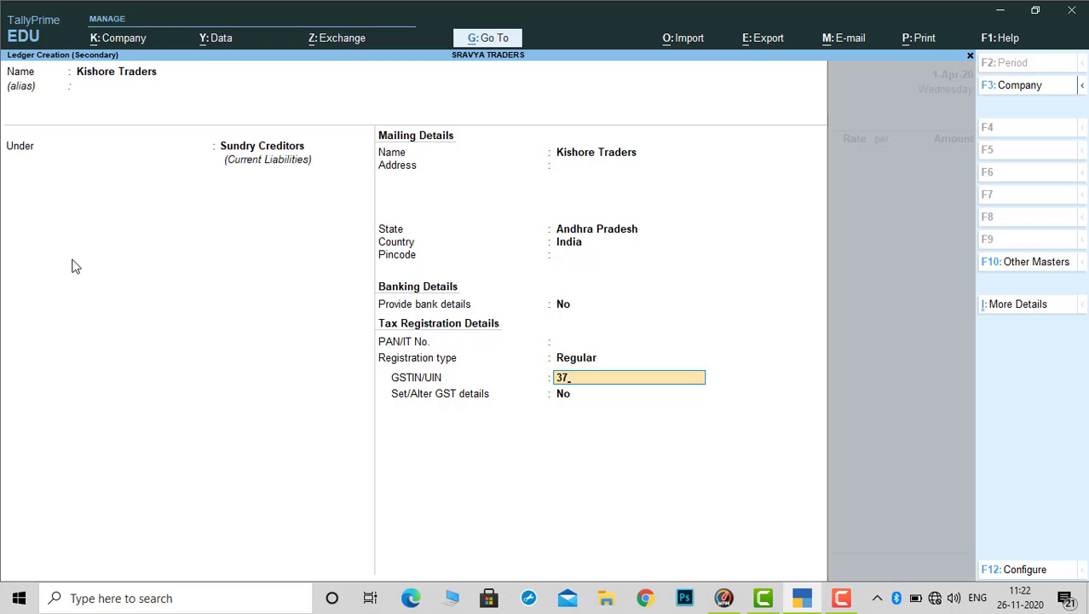
key(Return)
key(Return)
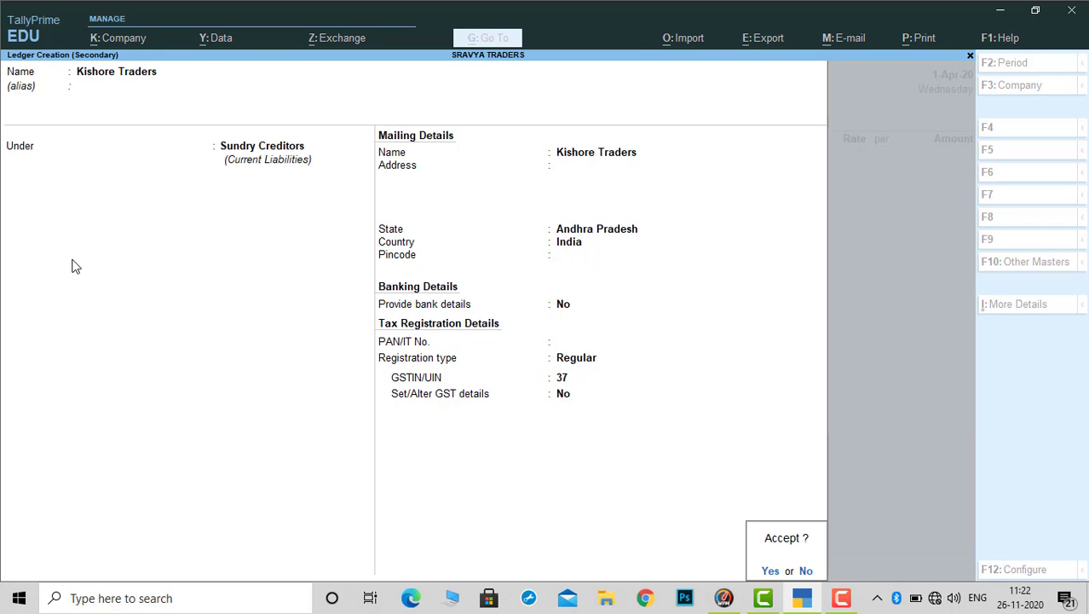
key(Return)
Accept the default party details for Kishore Traders and proceed to the purchase voucher's item entry
key(Return)
key(Return)
key(Return)
key(Return)
key(Return)
key(Return)
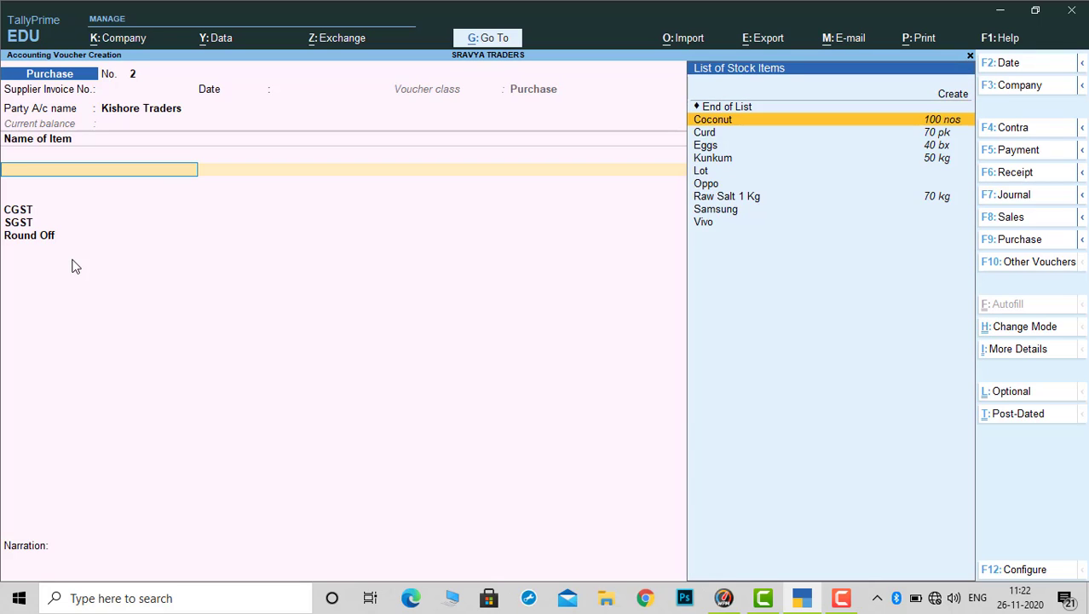
Add the stock item Vivo to the purchase voucher with a quantity of 20 nos at a rate of 12,000
key(Down)
key(Down)
key(Down)
key(Down)
key(Down)
key(Down)
key(Down)
key(Down)
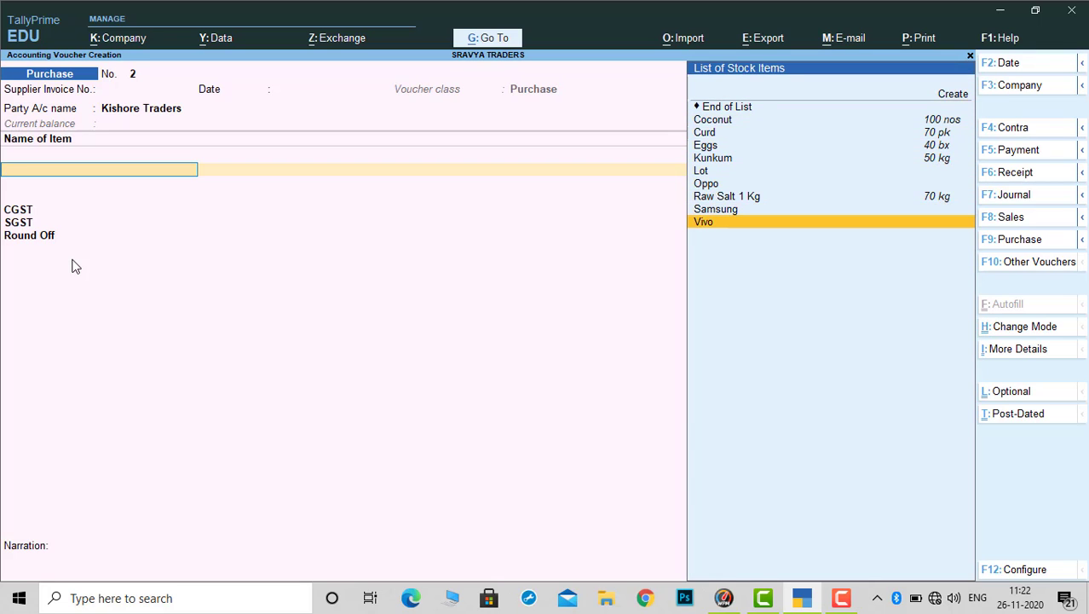
key(Return)
text(20)
key(Return)
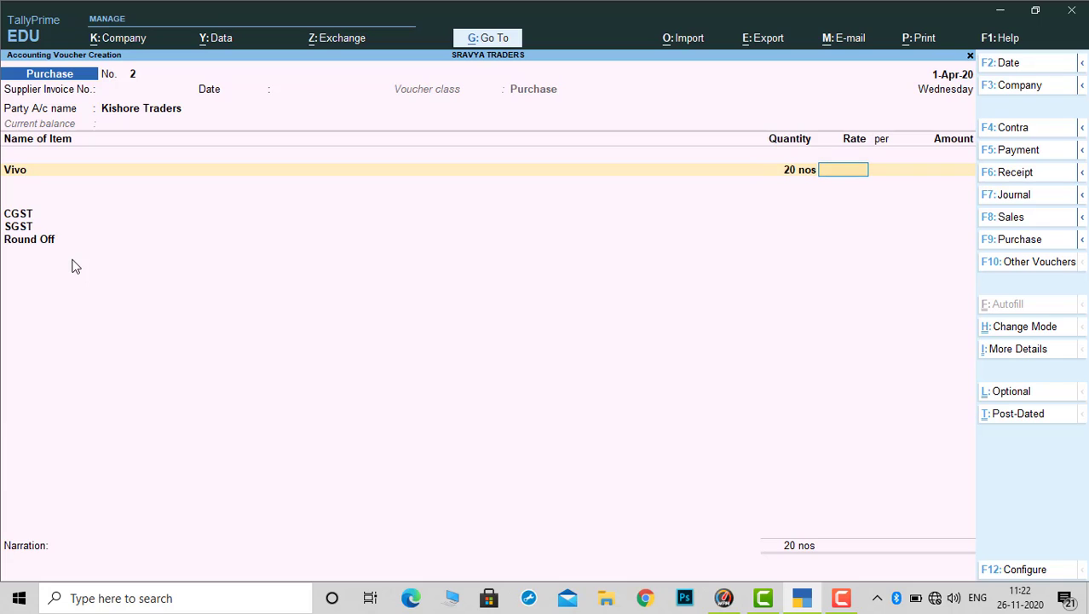
text(12000)
key(Return)
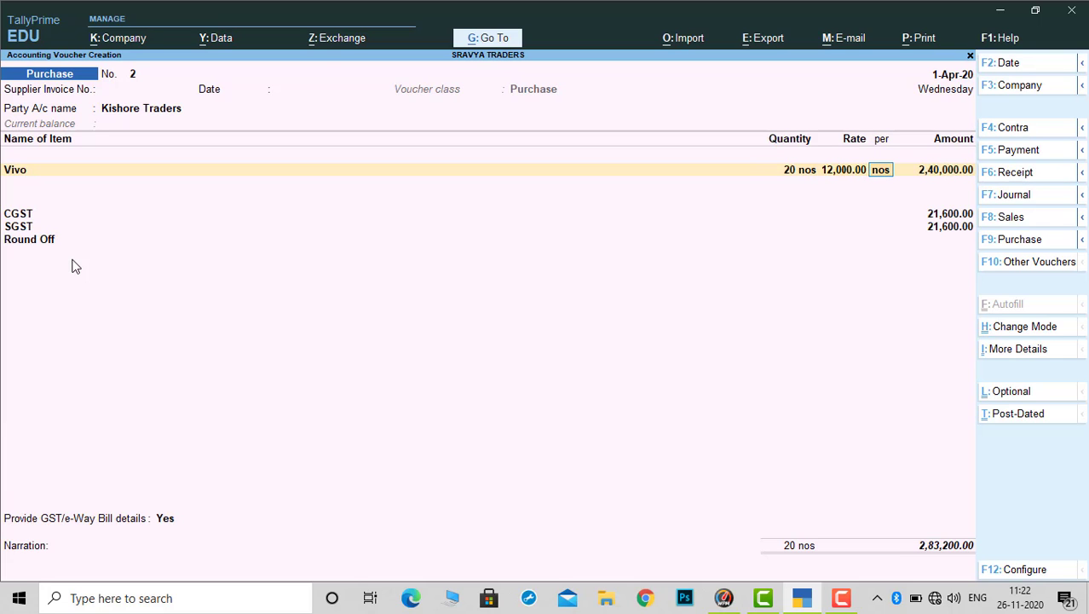
key(Return)
key(Return)
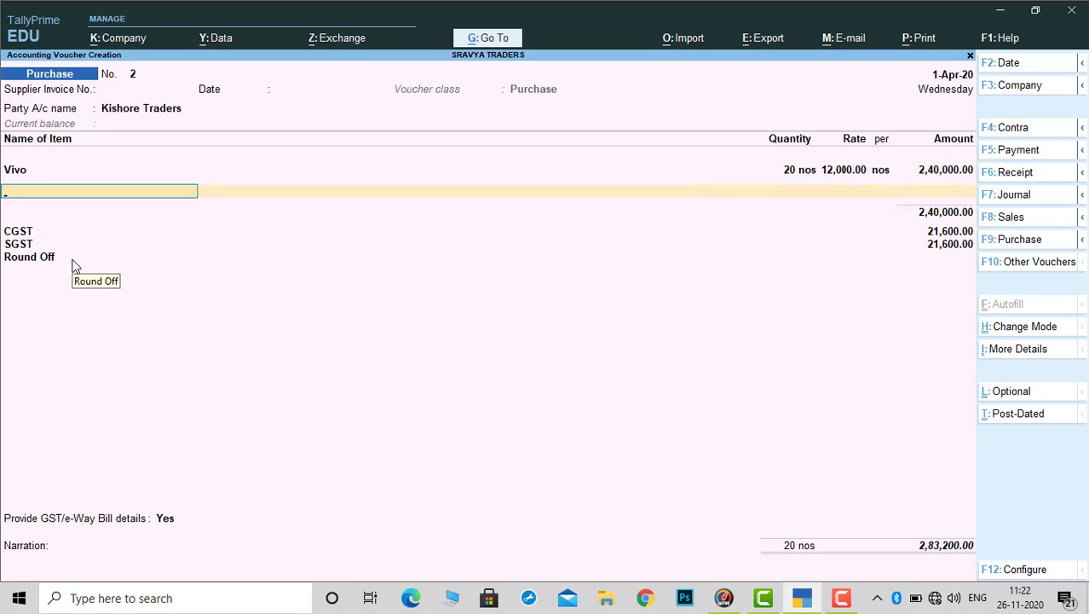
Add the stock item Oppo with a quantity of 30 nos at a rate of 15,000.50
text(o)
key(Return)
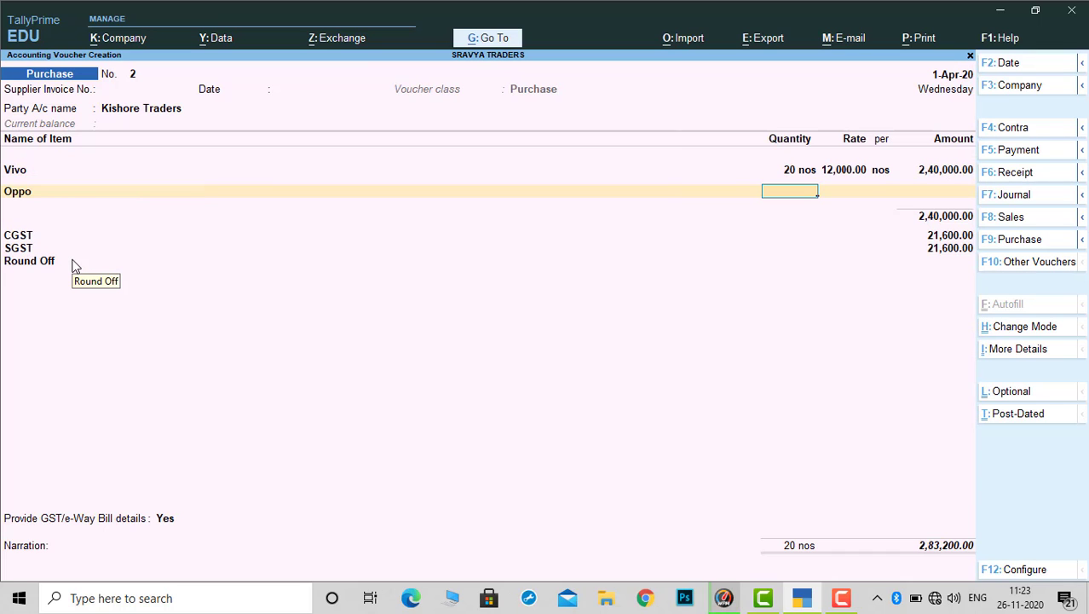
text(30)
key(Return)
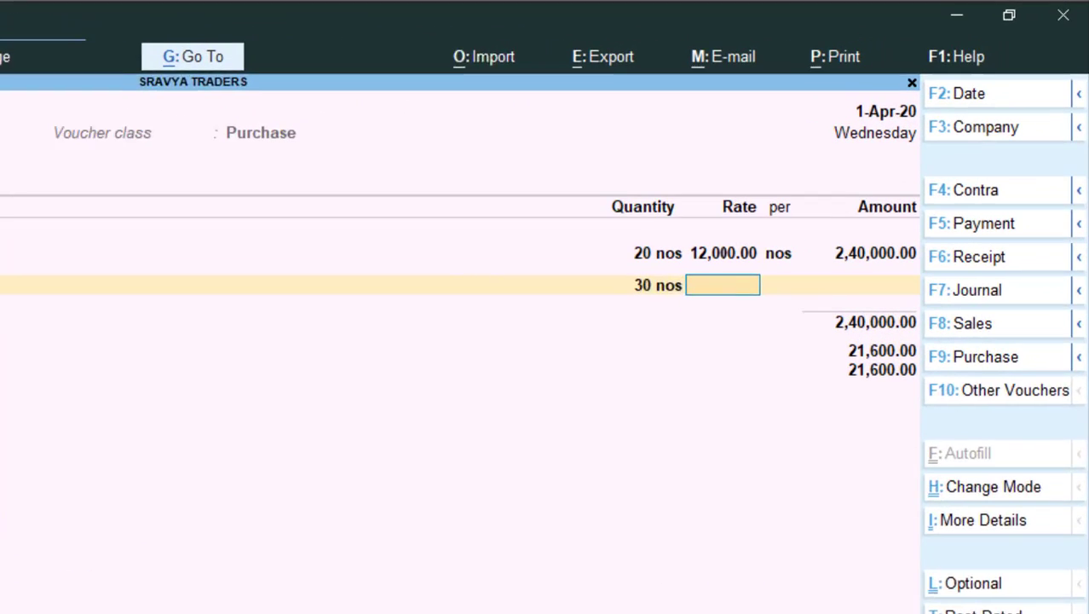
text(15)
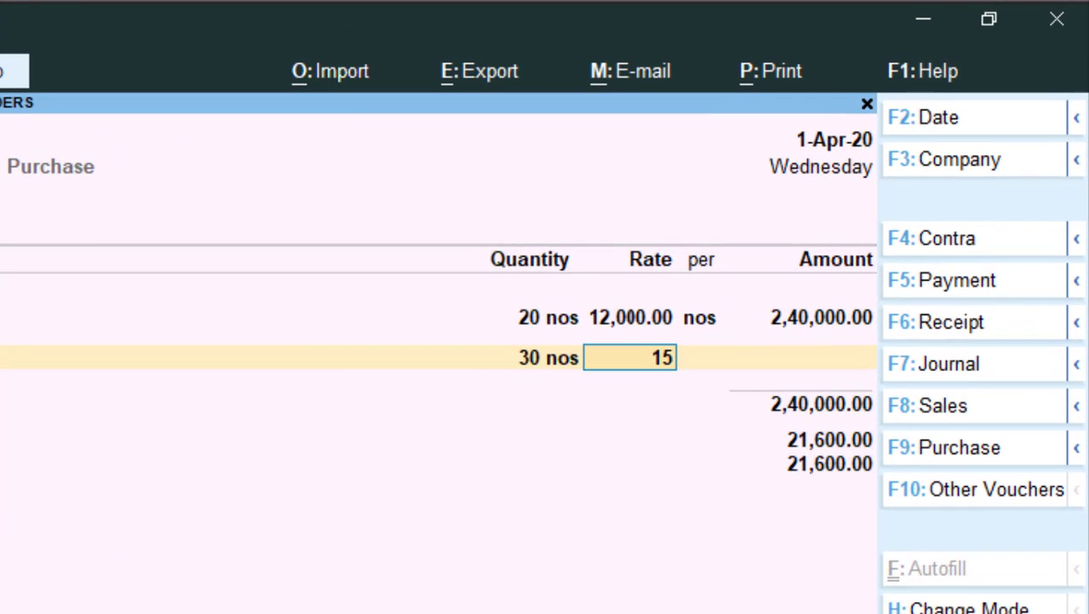
text(000.)
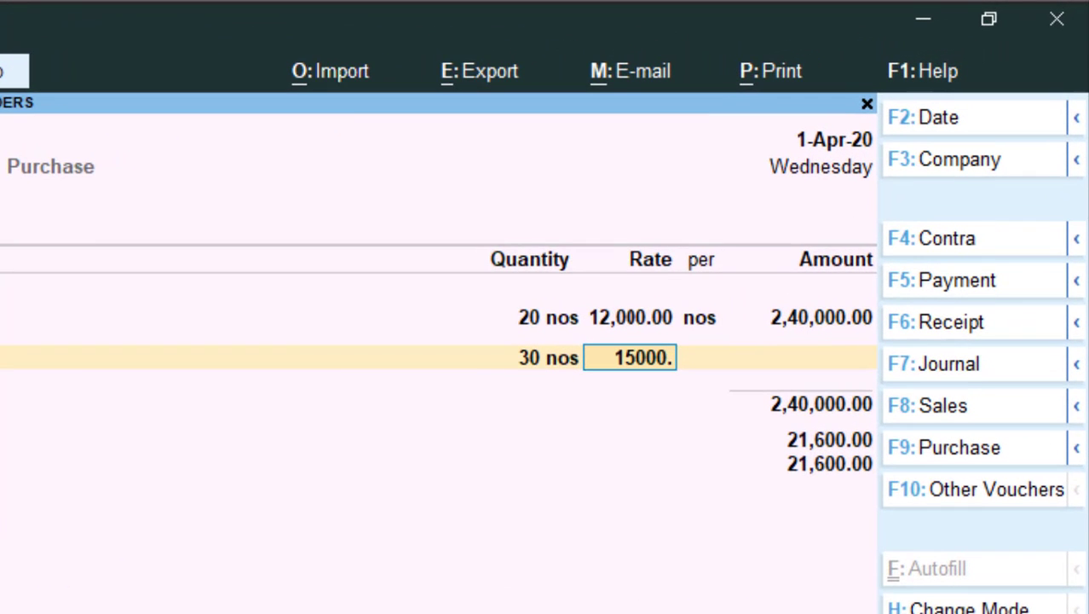
text(50)
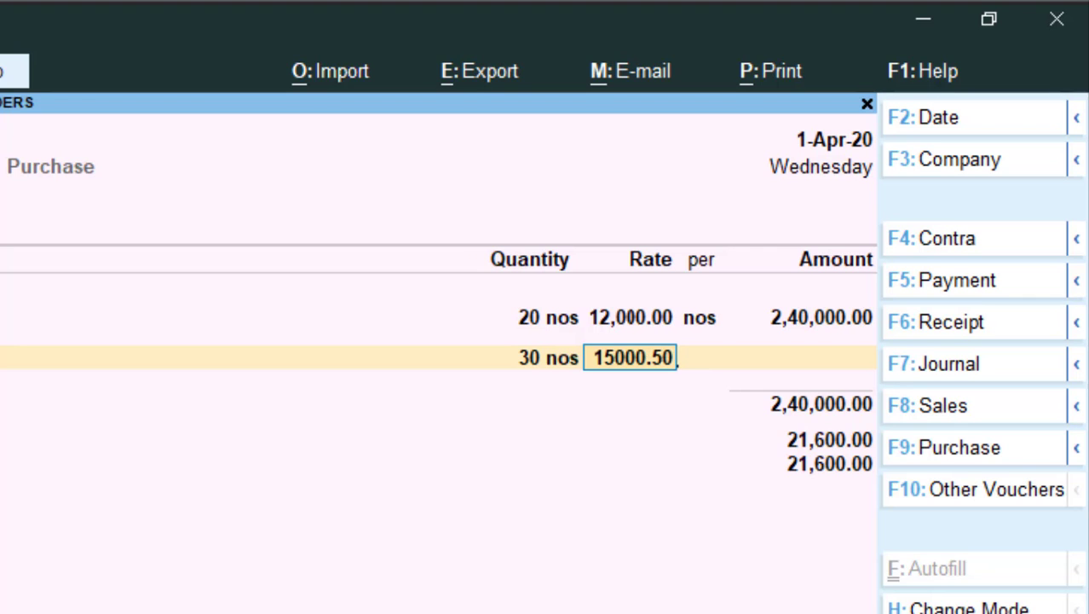
key(Return)
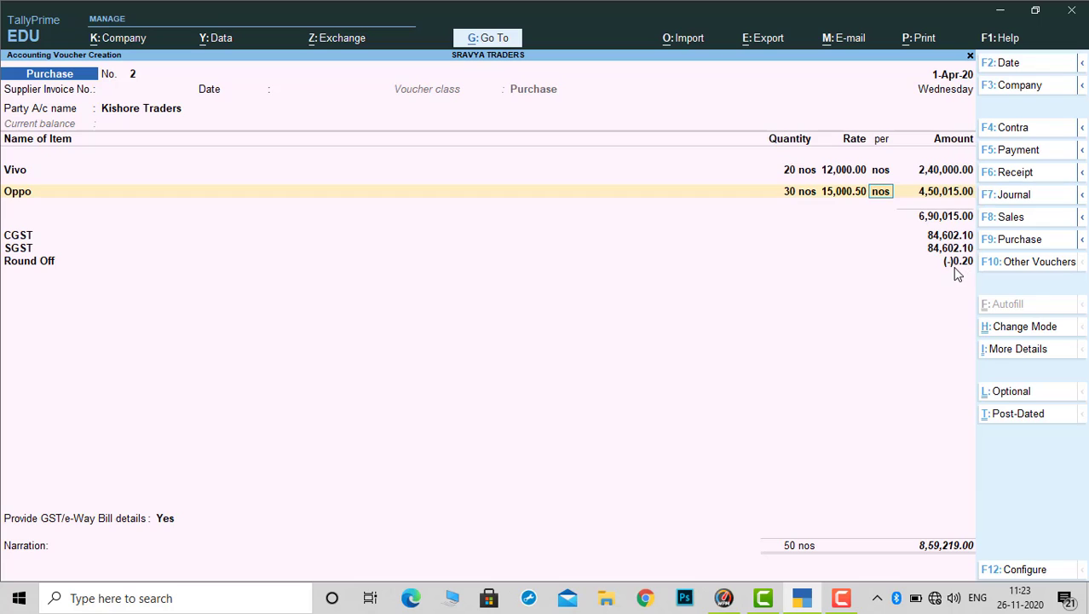
key(Return)
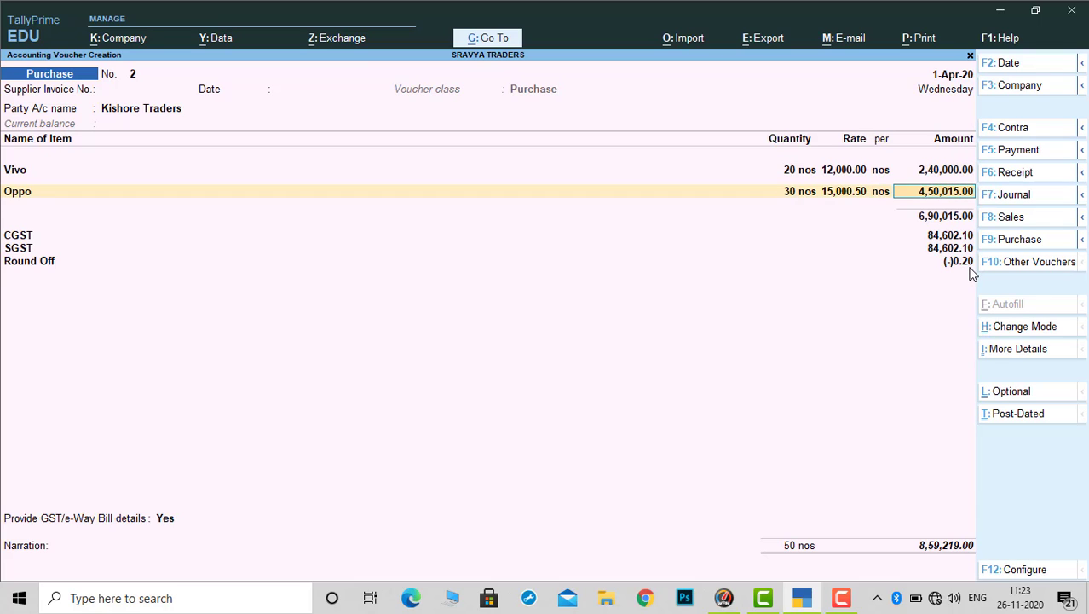
key(Return)
Add the stock item Samsung to the purchase voucher with a quantity of 50 nos at a rate of 16,000.67
key(Down)
key(Down)
key(Down)
key(Down)
key(Down)
key(Down)
key(Down)
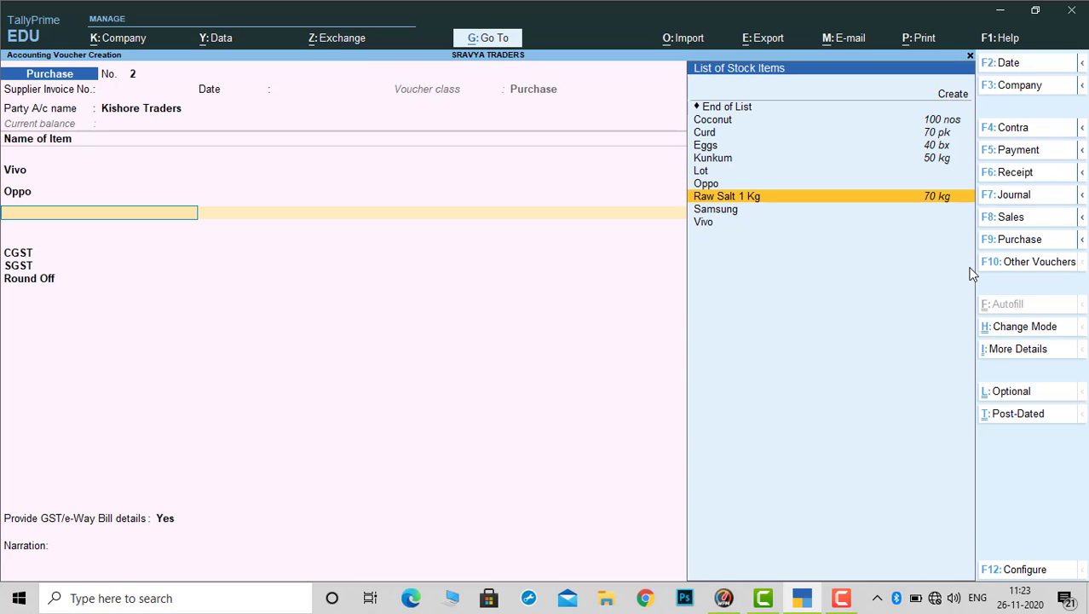
key(Down)
key(Return)
text(50)
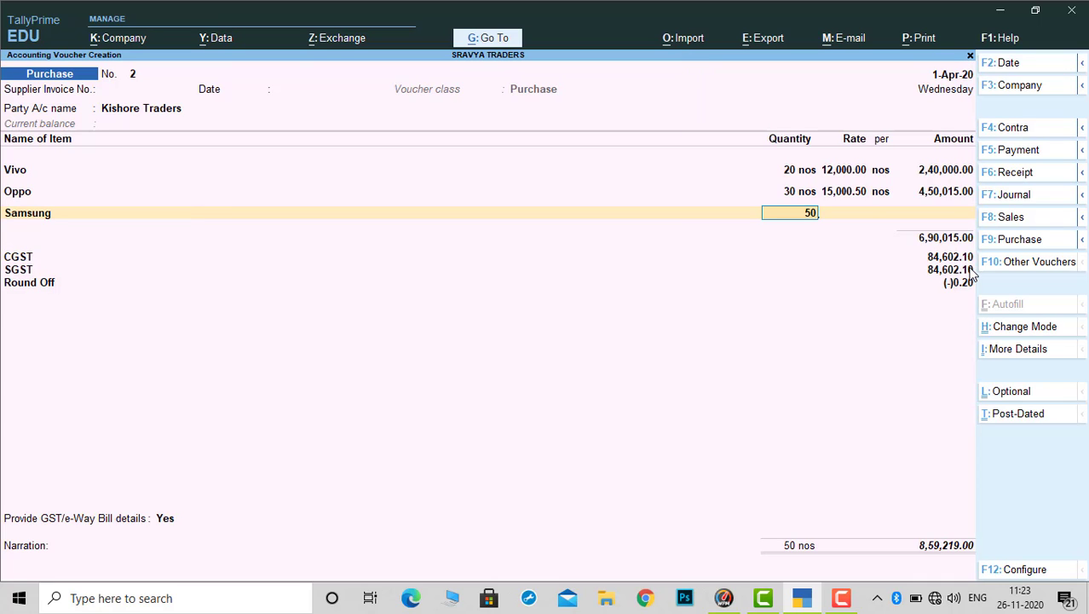
key(Return)
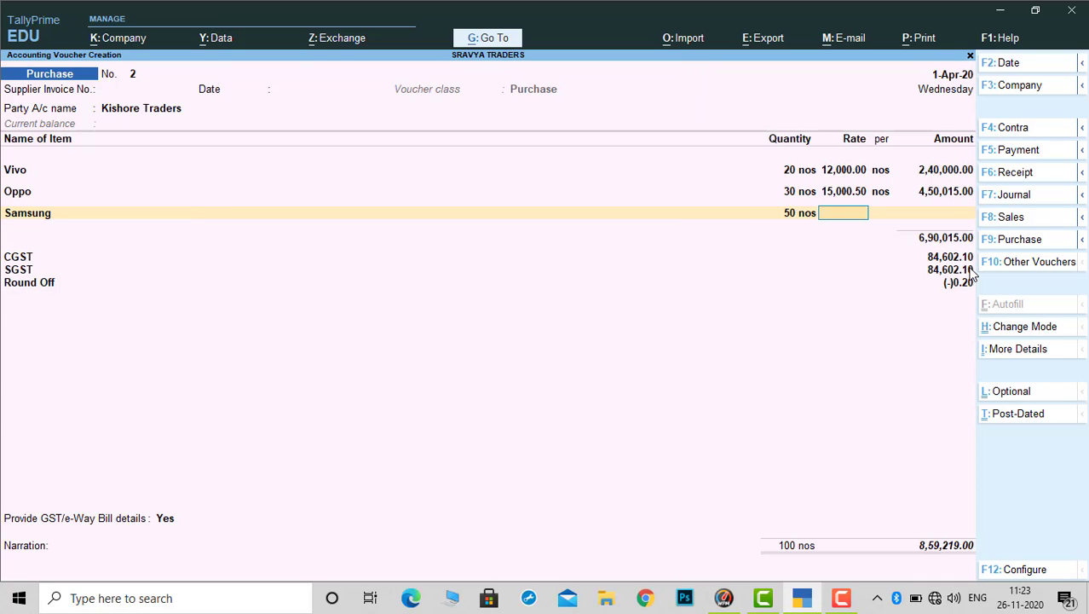
text(16000.67)
key(Return)
key(Return)
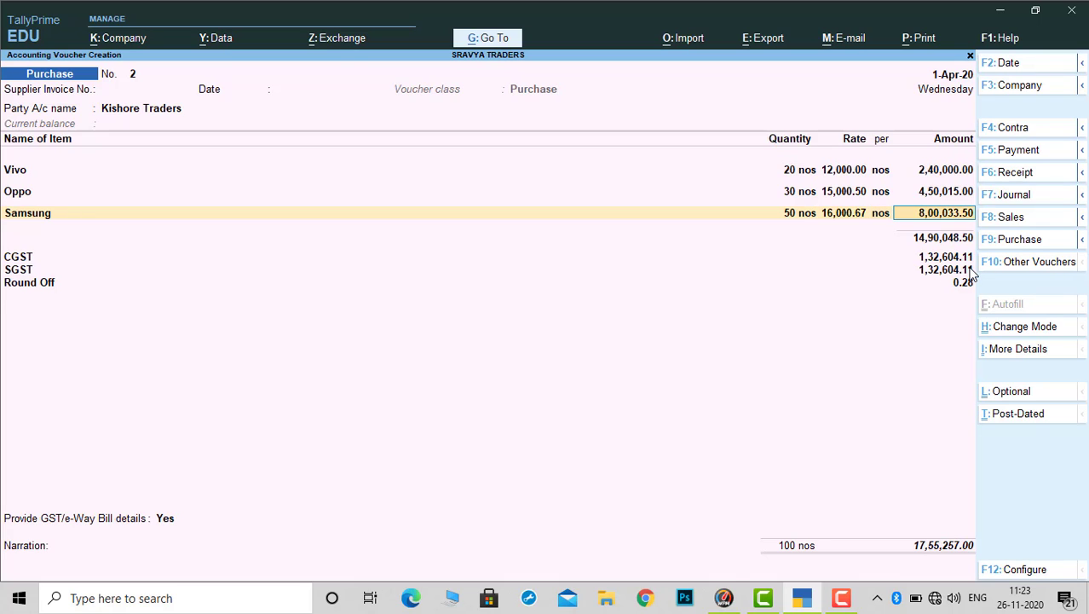
key(Return)
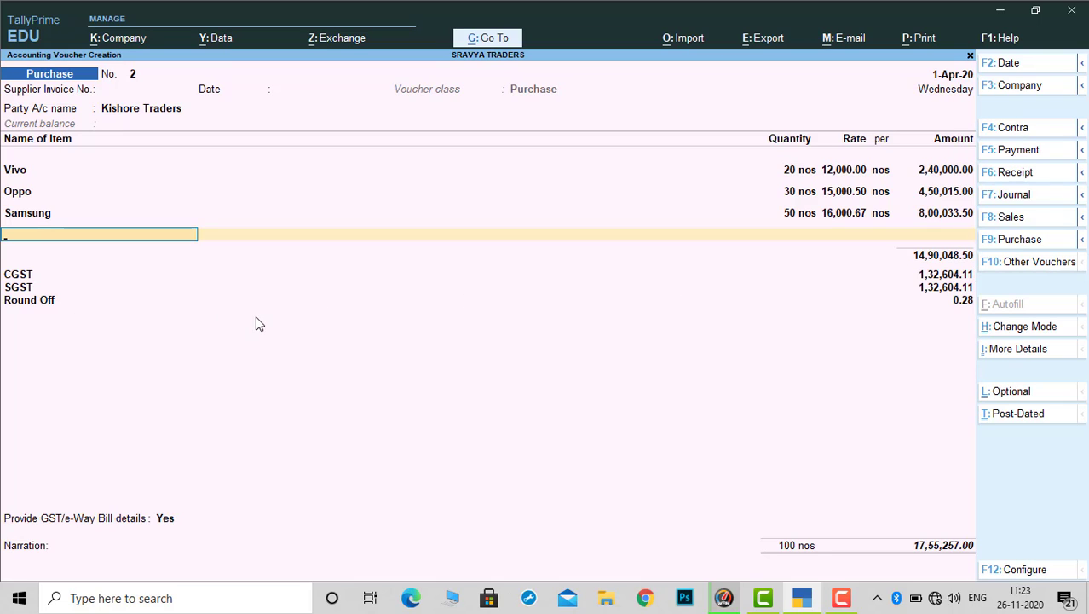
End the item list, set Provide GST/e-Way Bill details to No, and save the Kishore Traders purchase voucher
key(Return)
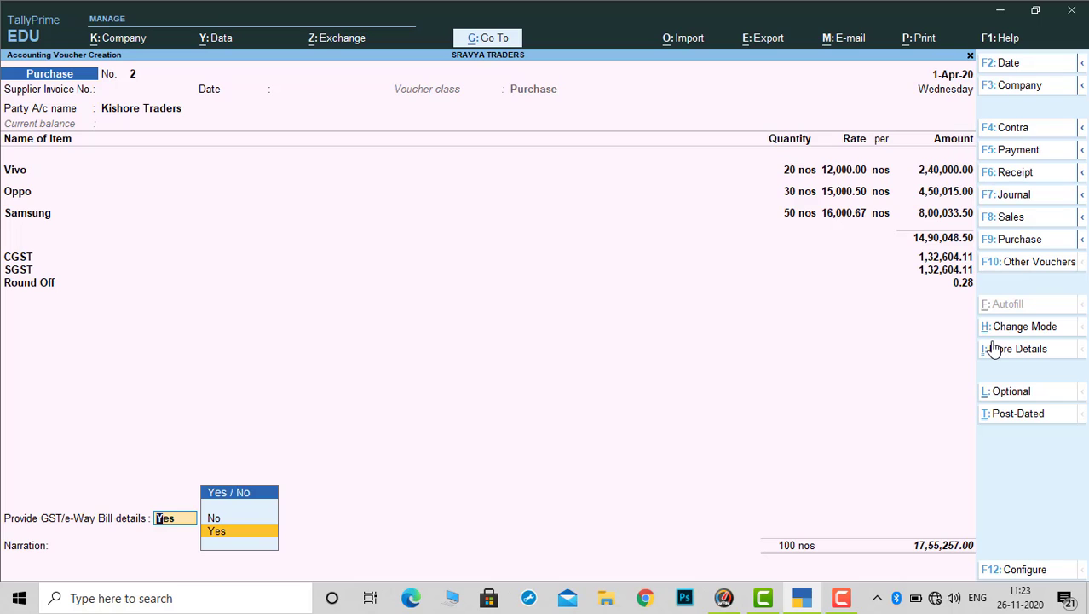
key(n)
key(Return)
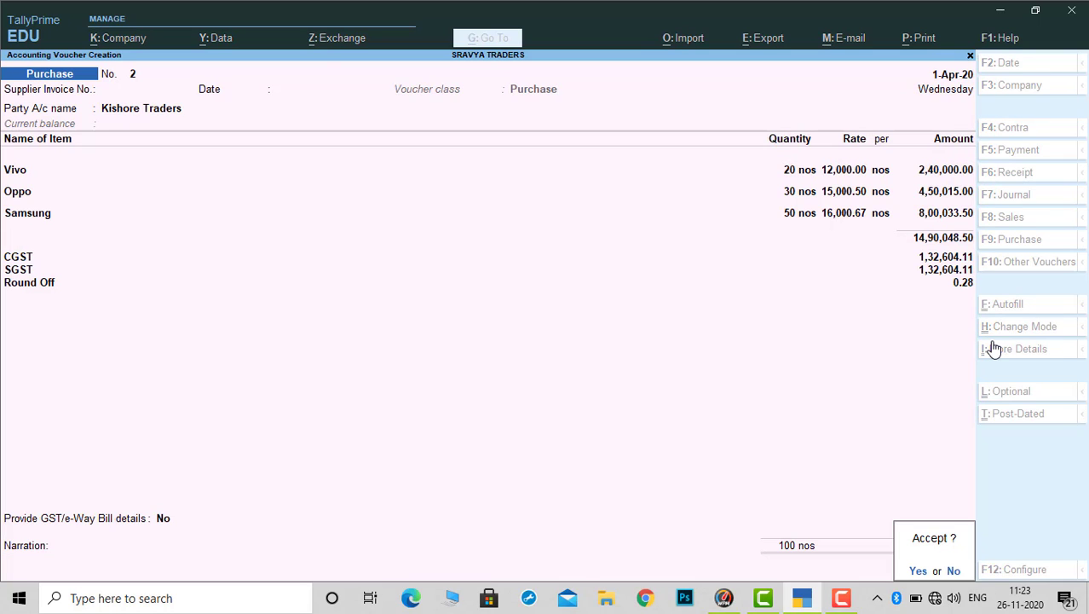
key(y)
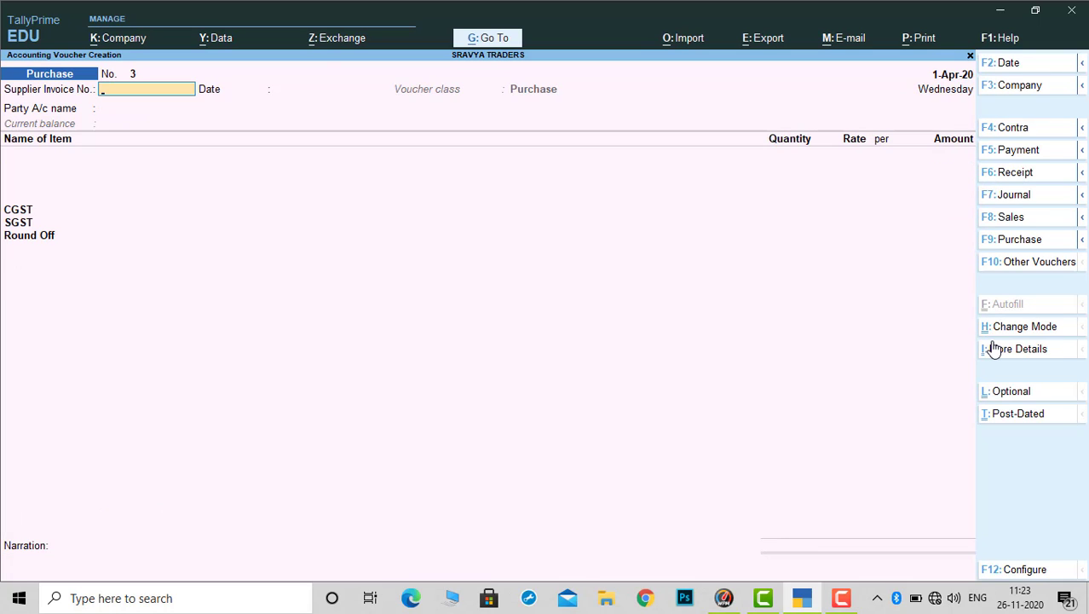
Switch the new purchase voucher to the Purchase Igst voucher class
click(1020, 242)
key(Down)
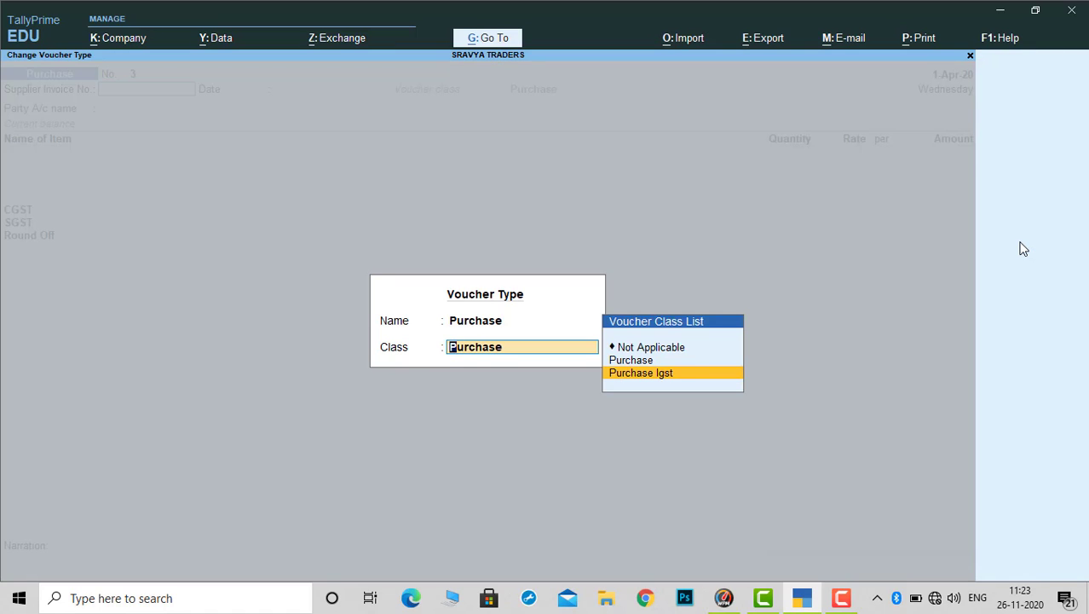
key(Return)
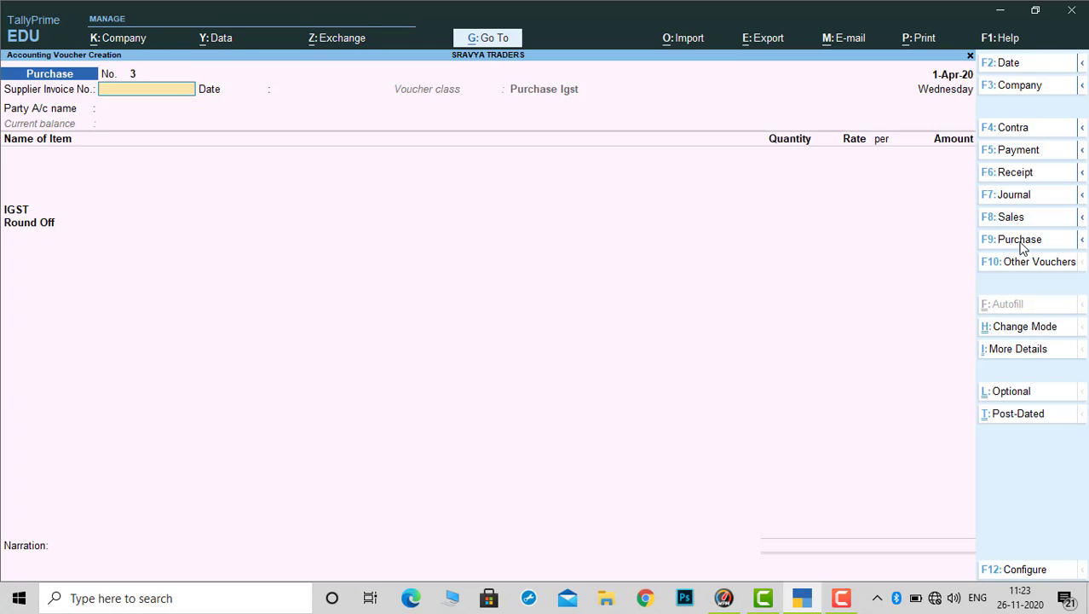
Start a new party ledger named Jai Trders under Sundry Creditors from the purchase voucher
key(Return)
key(Up)
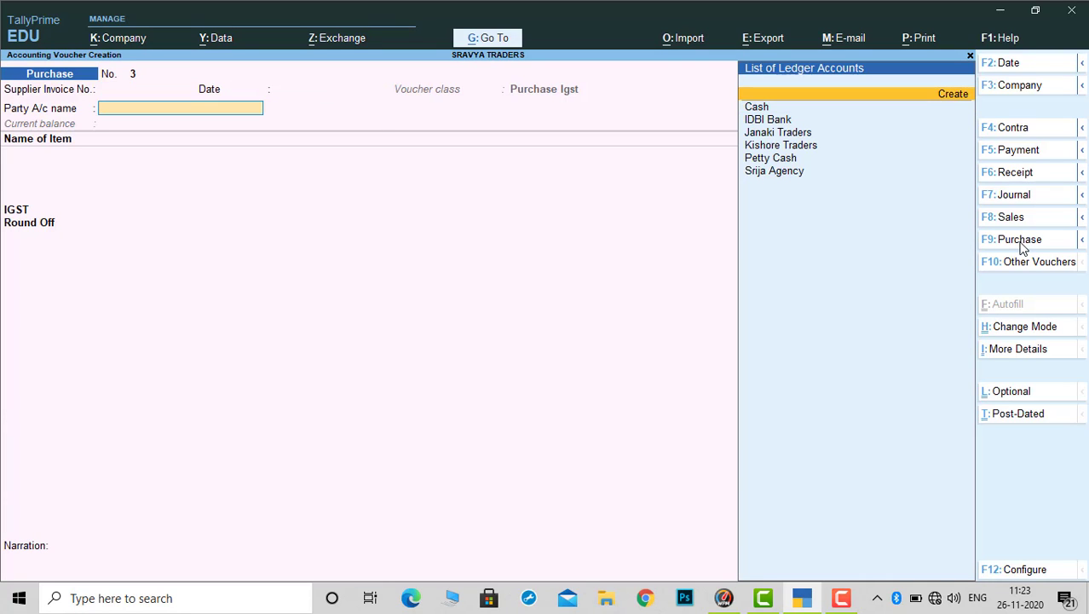
key(Return)
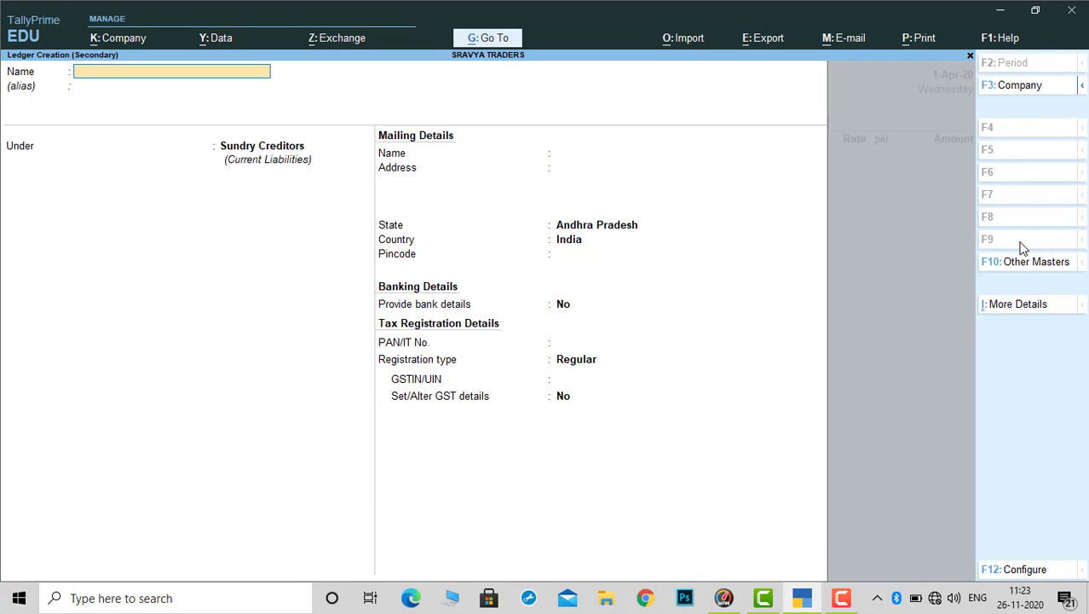
text(Jai Trsd)
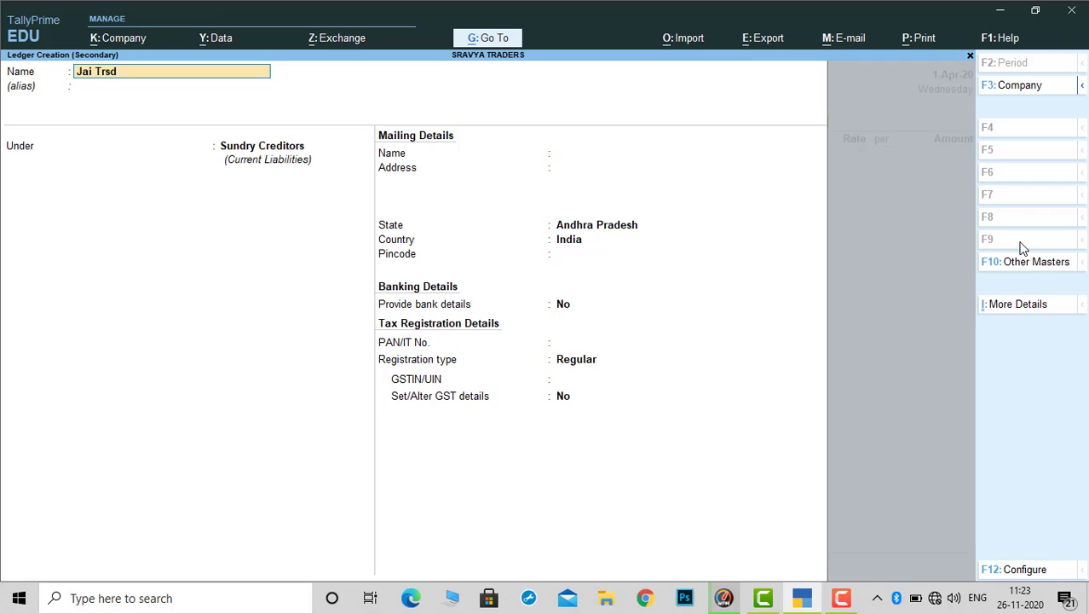
text(er)
key(BackSpace)
key(BackSpace)
key(BackSpace)
key(BackSpace)
text(der)
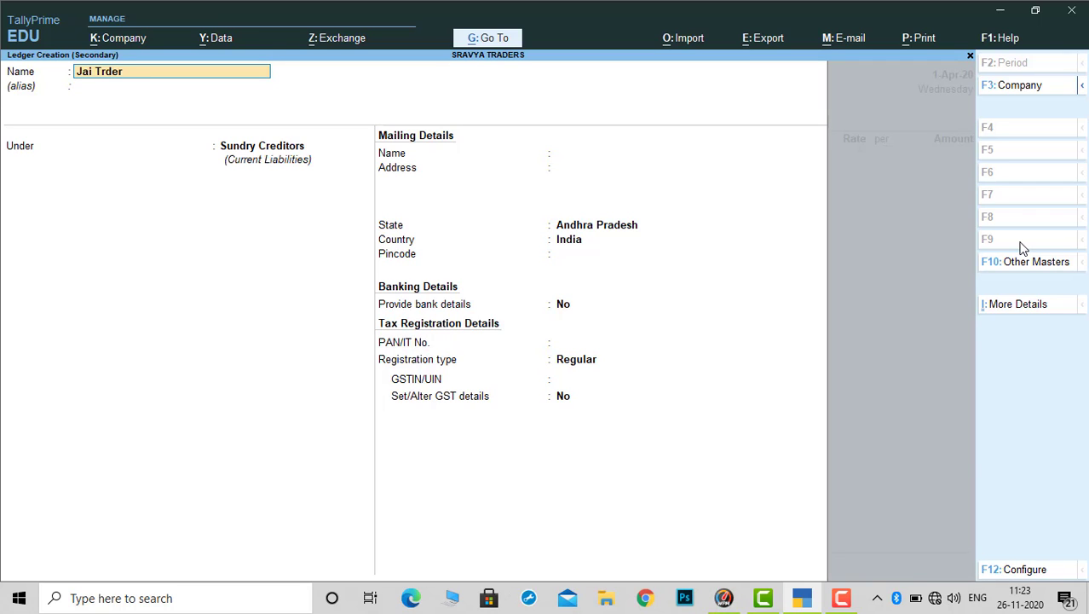
text(s)
key(Return)
key(Return)
key(Return)
key(Return)
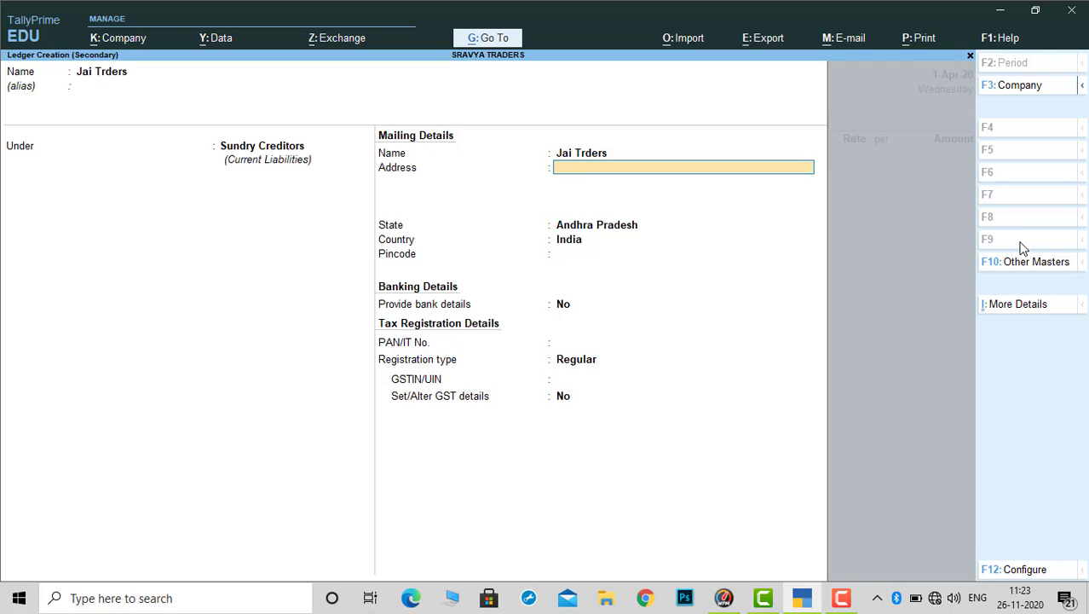
Set the Jai Trders ledger's state to Telangana with Regular registration, fill in the GSTIN/UIN, and save the ledger
key(Return)
text(Te)
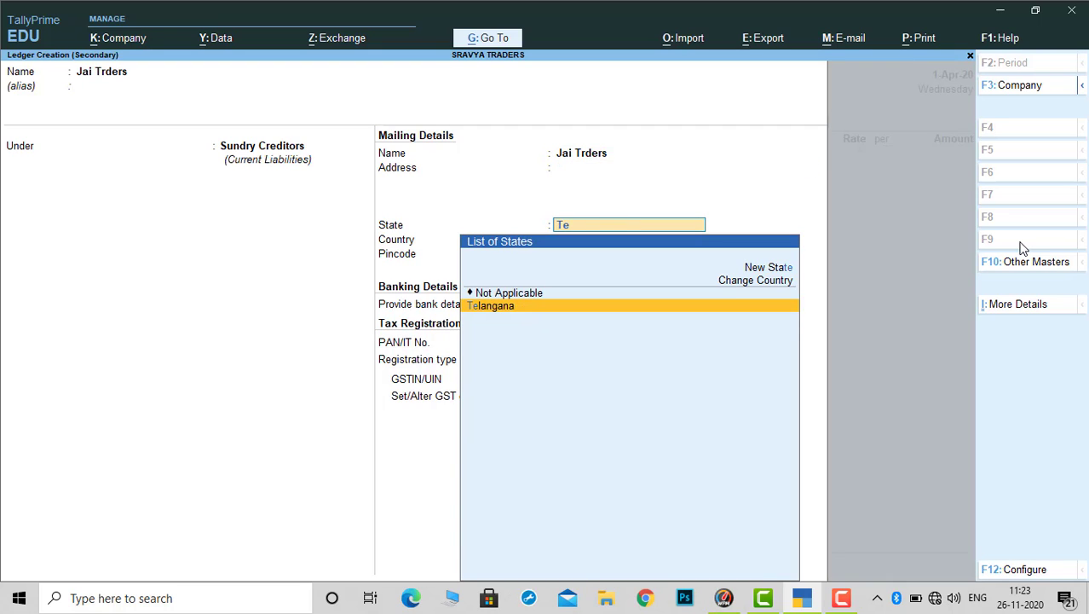
key(Return)
key(Return)
key(Return)
key(Return)
key(Return)
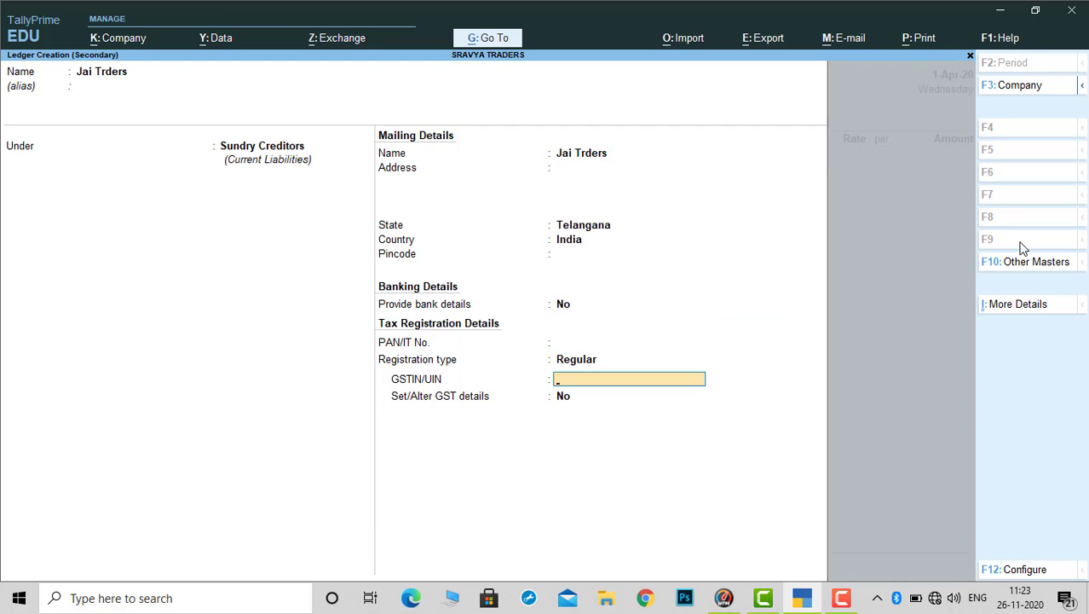
text(36)
key(Return)
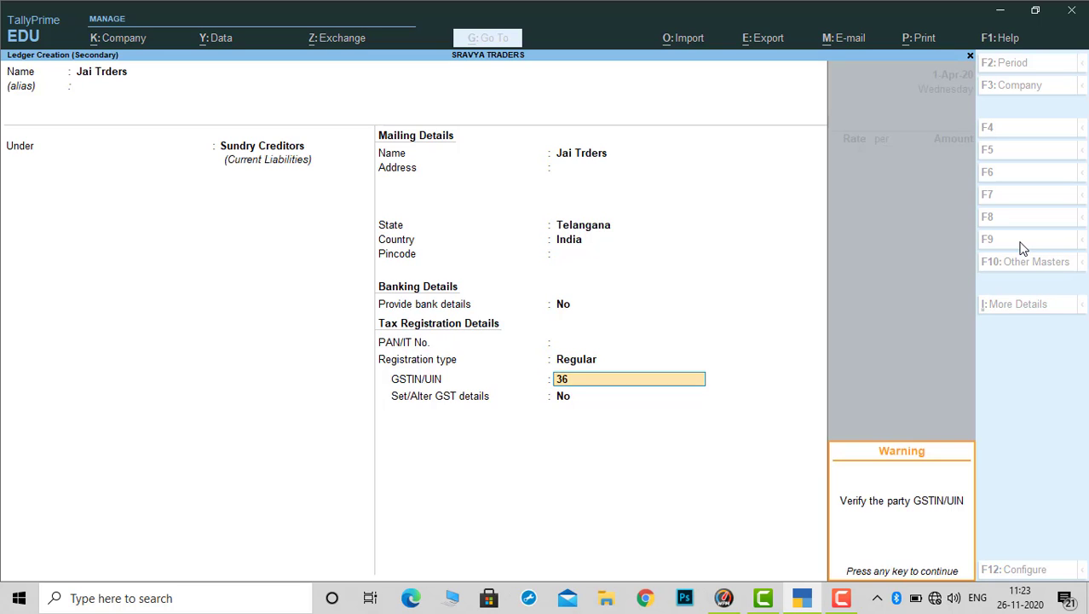
key(Return)
key(Return)
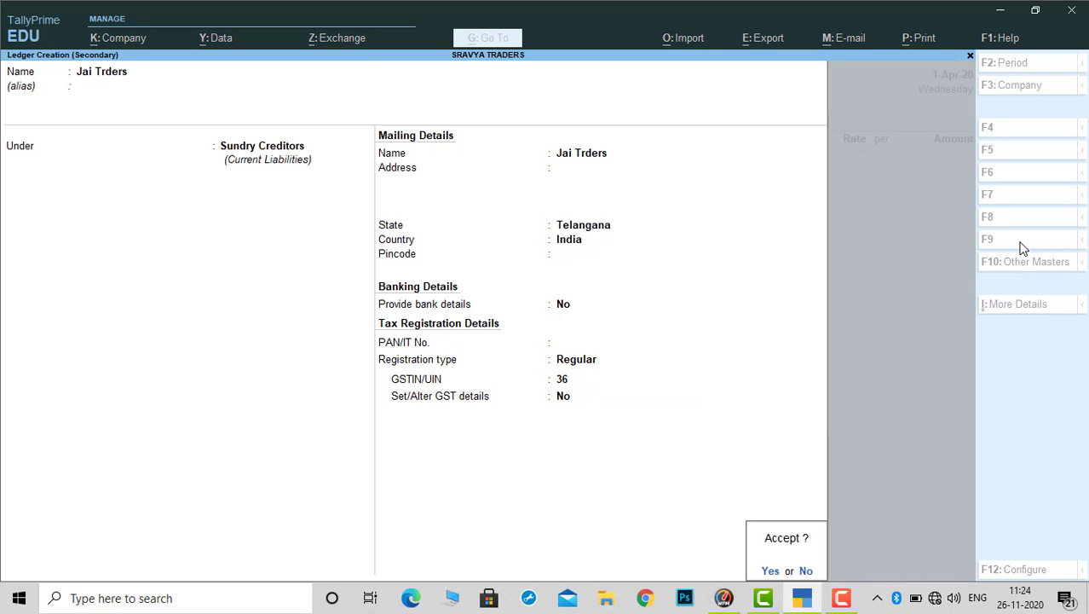
key(Return)
Accept the default party details for Jai Trders and proceed to the IGST purchase voucher's item entry
key(Return)
key(Return)
key(Return)
key(Return)
key(Return)
key(Return)
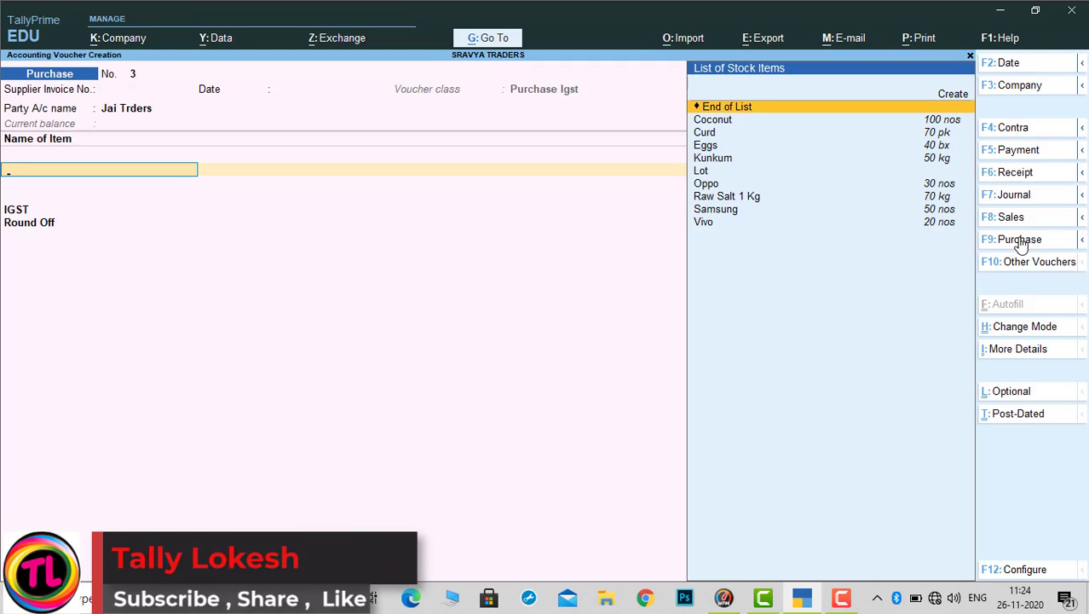
Add the stock item Oppo to the Jai Trders voucher with a quantity of 100 nos at a rate of 17,000
text(op)
key(Return)
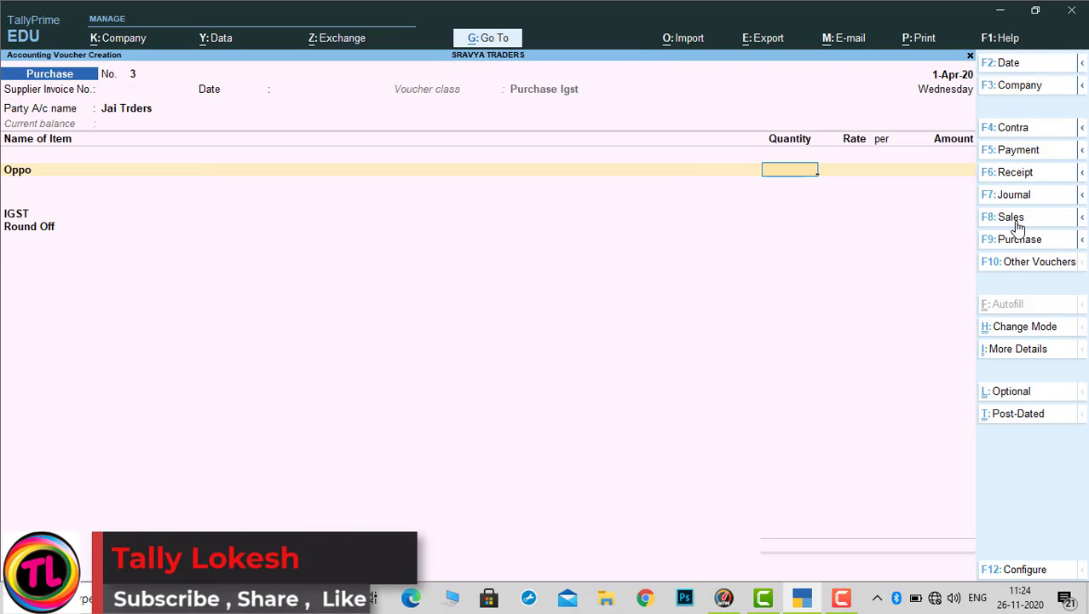
text(100)
key(Return)
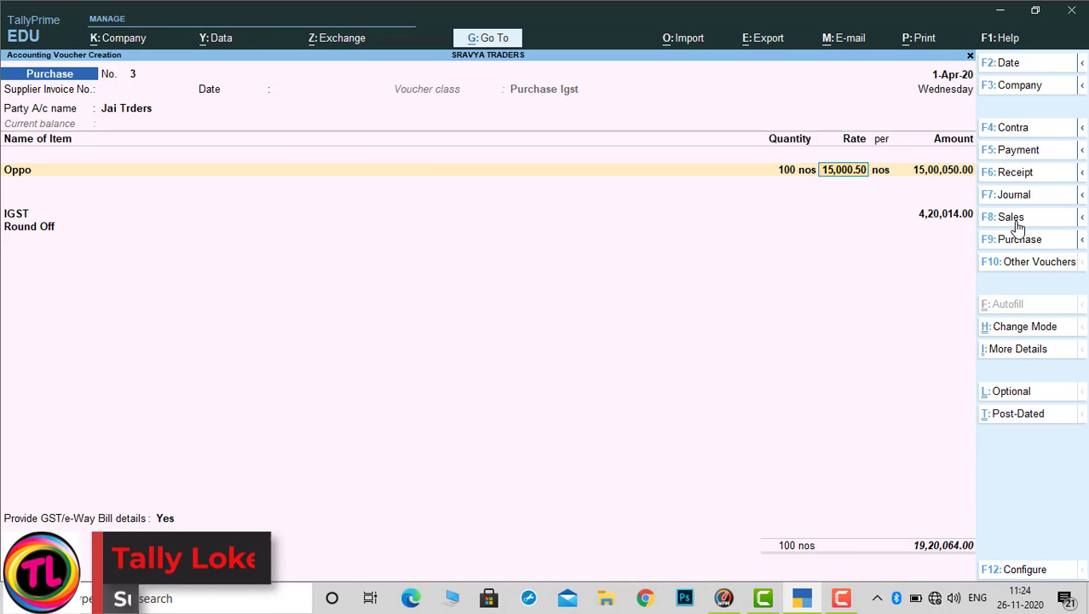
text(17000)
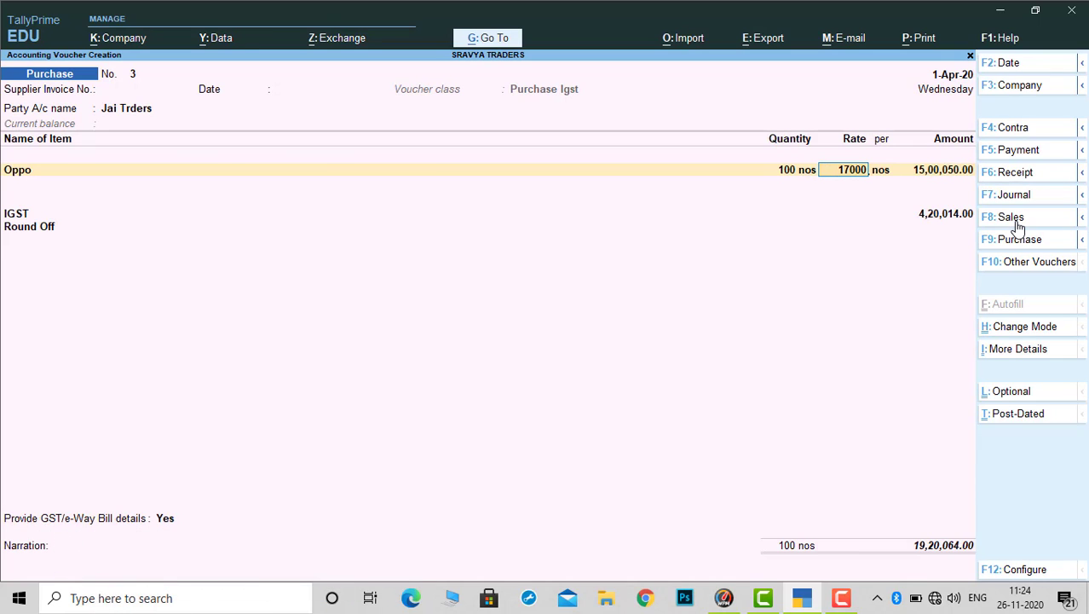
key(Return)
key(Return)
Add the stock item Samsung with a quantity of 100 nos at a rate of 20,000
text(Sa)
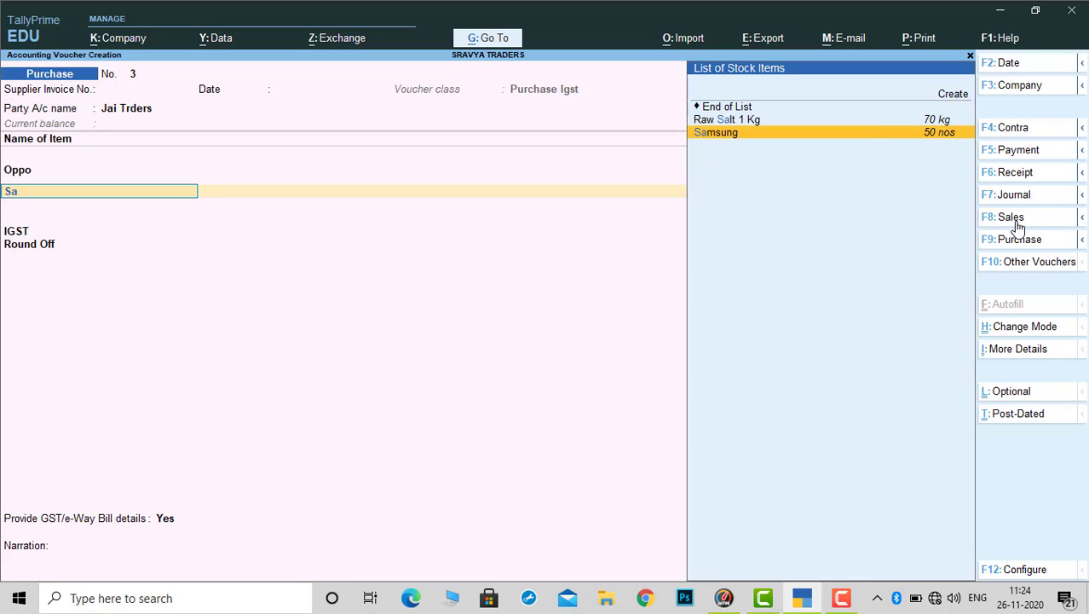
key(Return)
text(100)
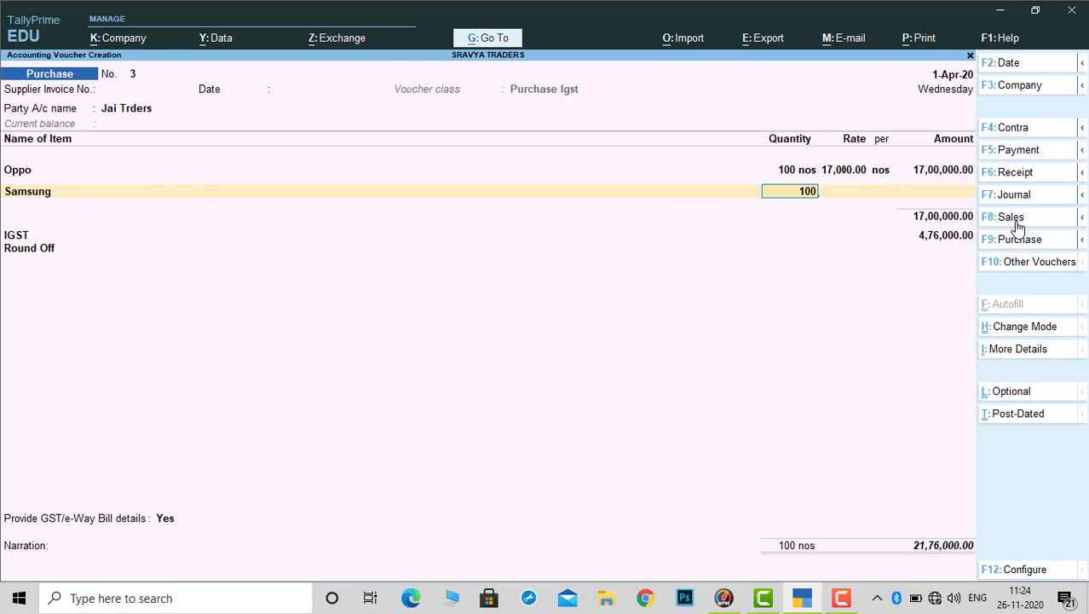
key(Return)
text(20000)
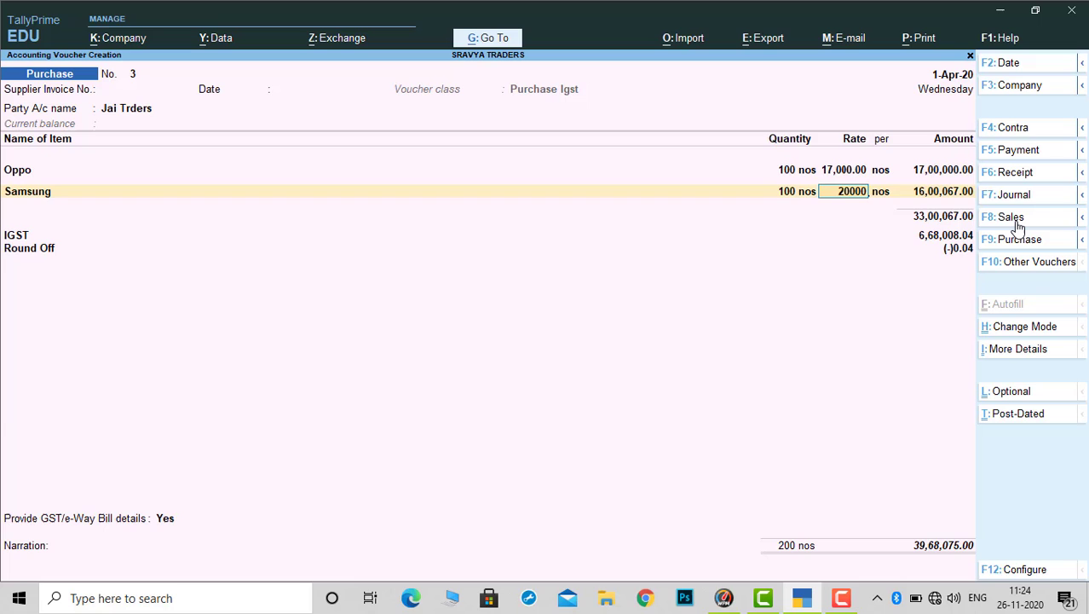
key(Return)
key(Return)
key(Return)
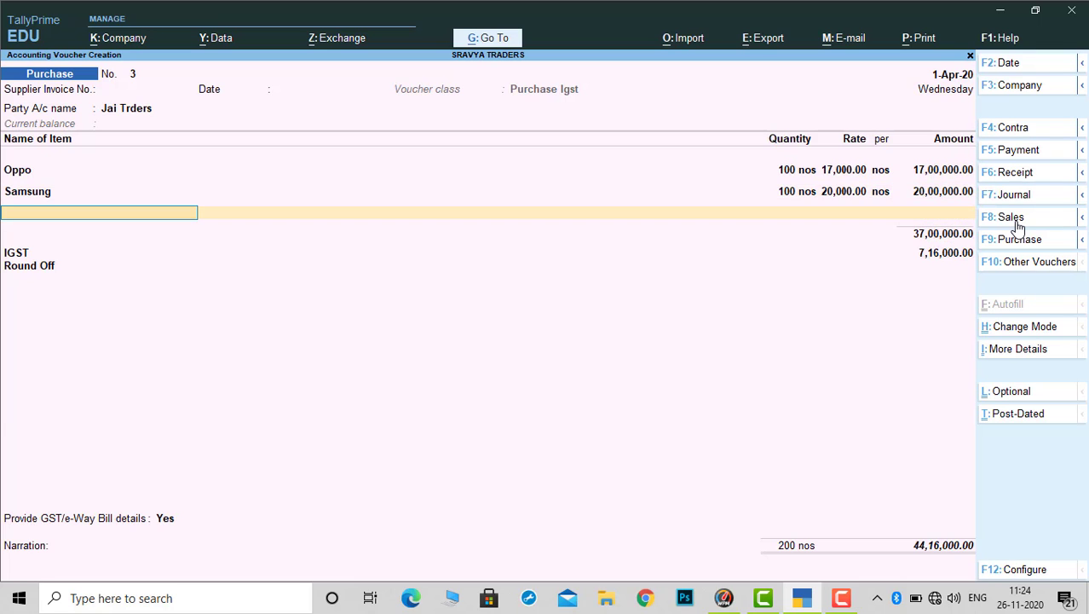
Add the stock item Vivo with a quantity of 100 nos at a rate of 15,000
text(Op)
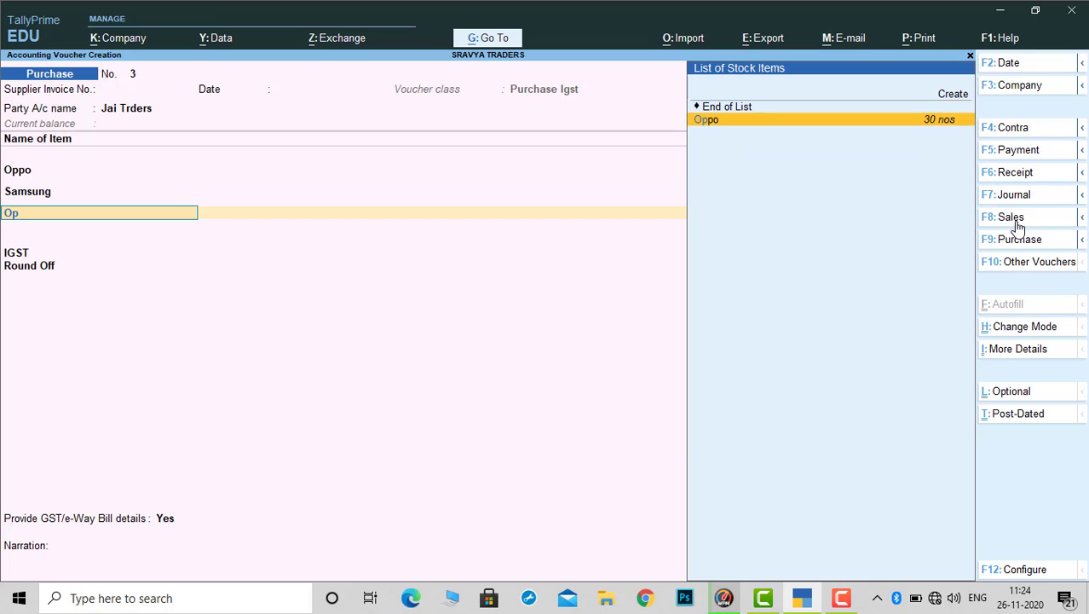
key(BackSpace)
key(BackSpace)
text(Vi)
key(Return)
text(100)
key(Return)
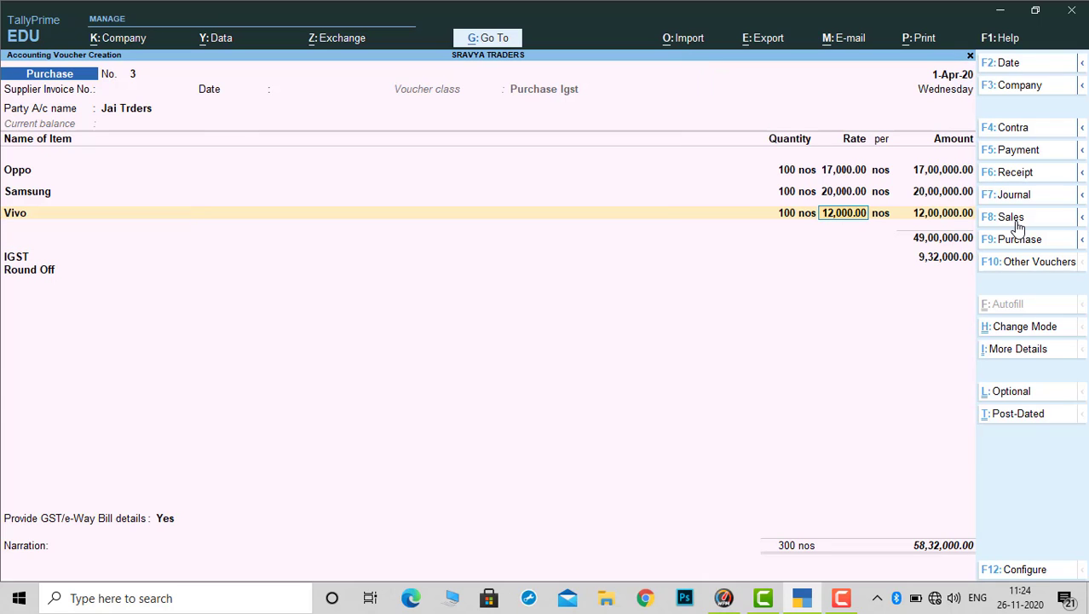
text(15,000)
key(Return)
key(Return)
key(Return)
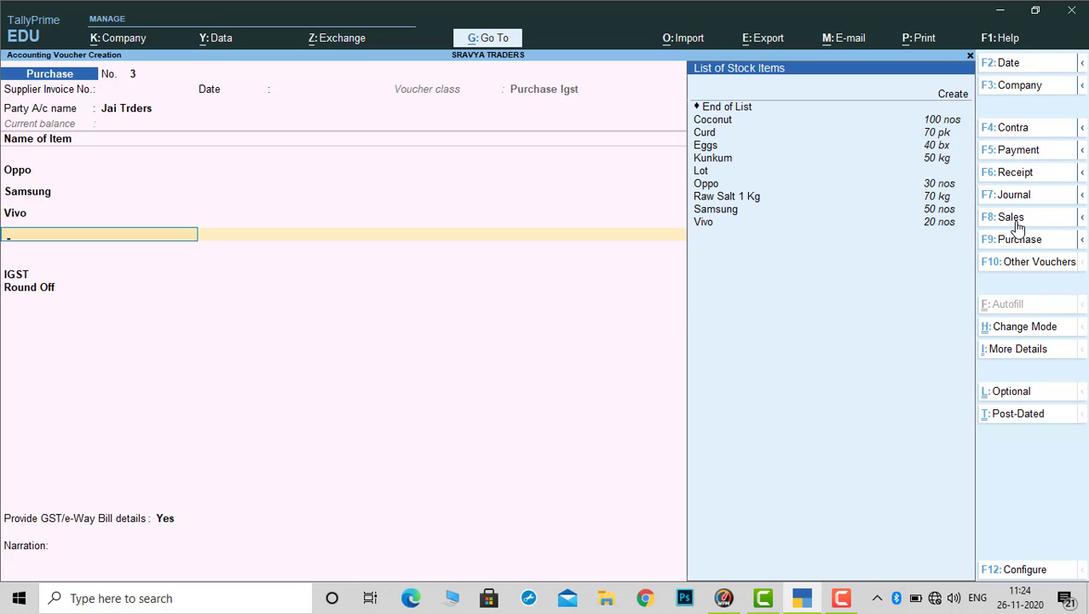
Add the stock item Lot with a quantity of 100 nos at a rate of 13,000.80
key(Down)
key(Down)
key(Down)
key(Down)
key(Down)
key(Return)
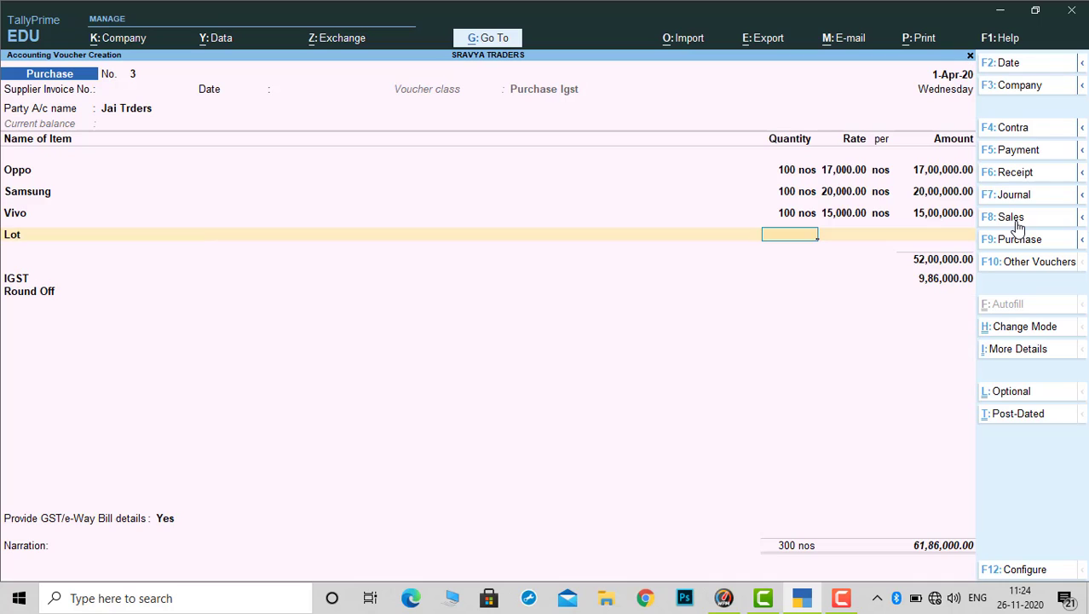
text(100)
key(Return)
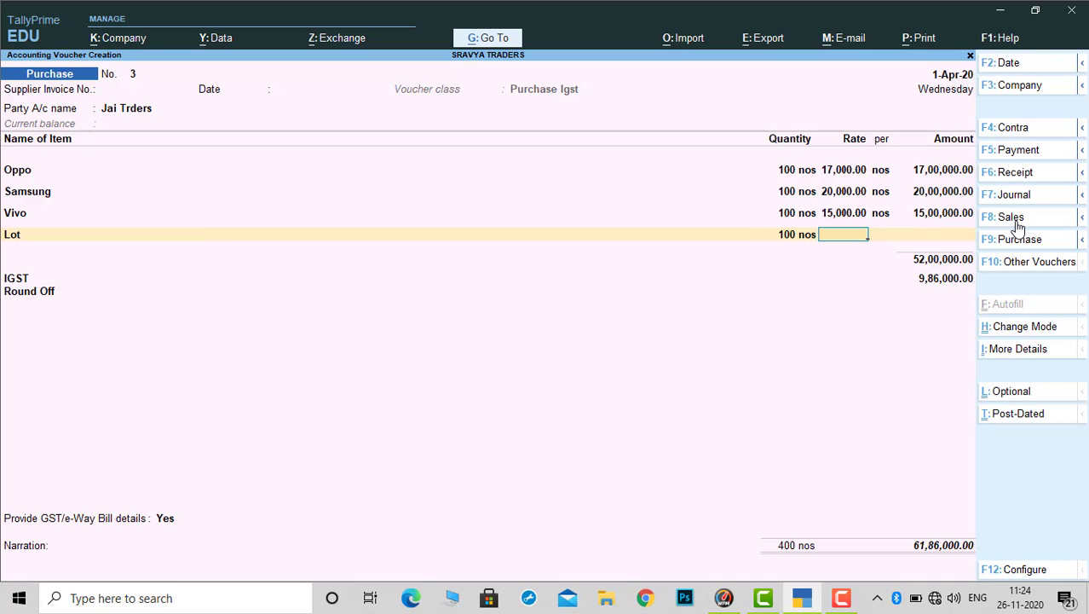
text(13,000.80)
key(Return)
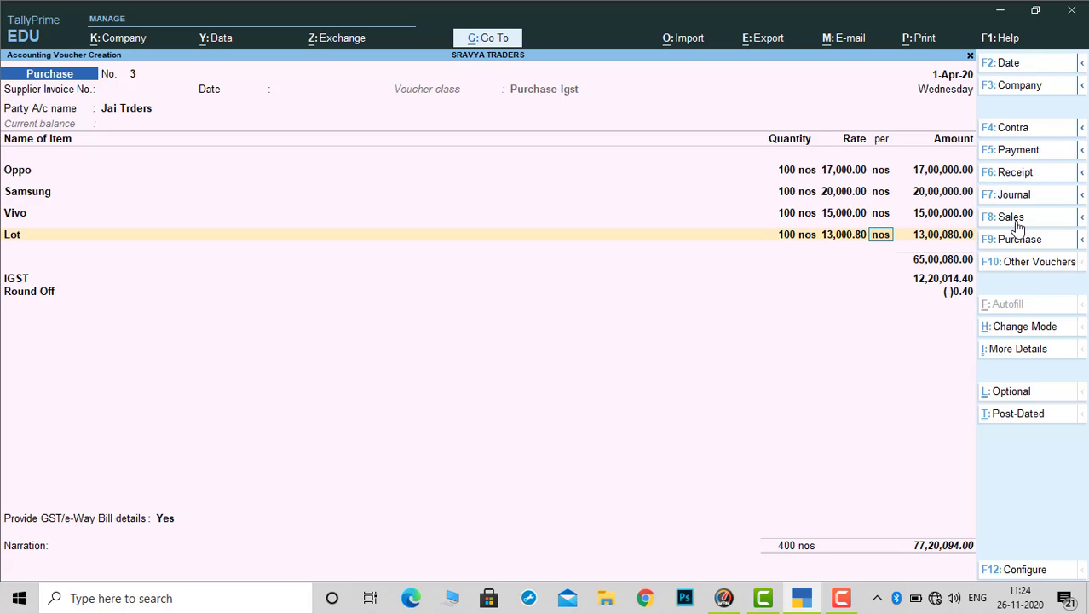
key(Return)
key(Return)
Decline GST/e-Way Bill details for the Jai Trders purchase voucher and save it without a narration
key(Return)
text(n)
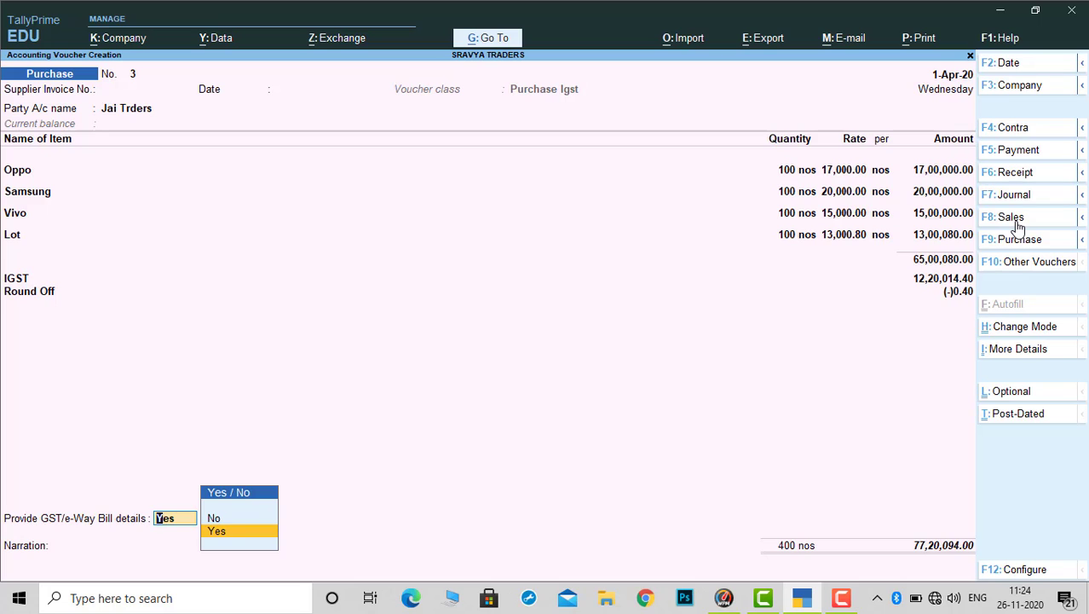
key(Return)
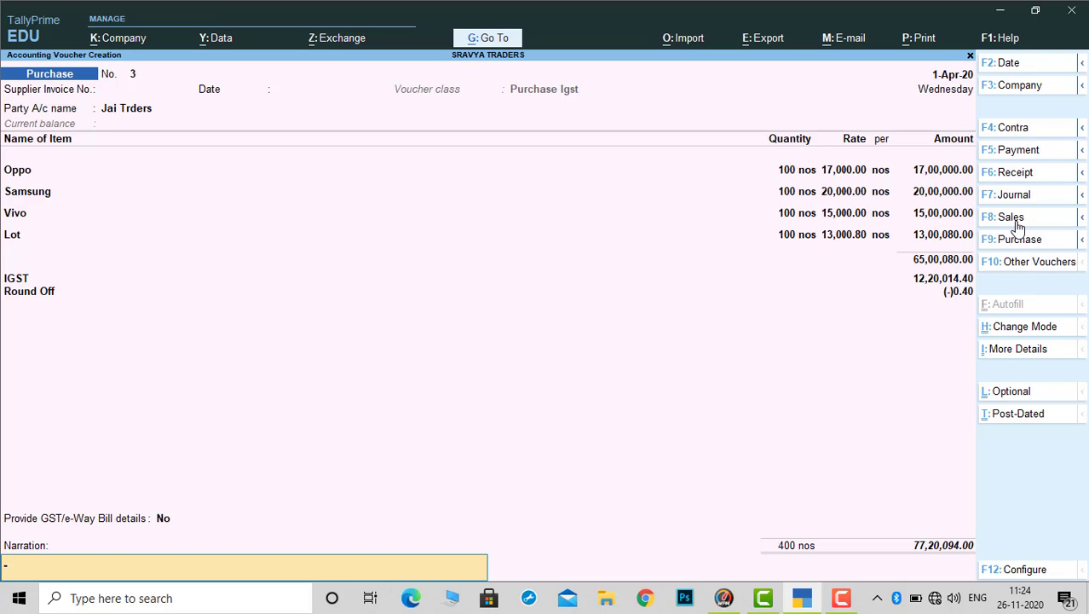
key(Return)
key(y)
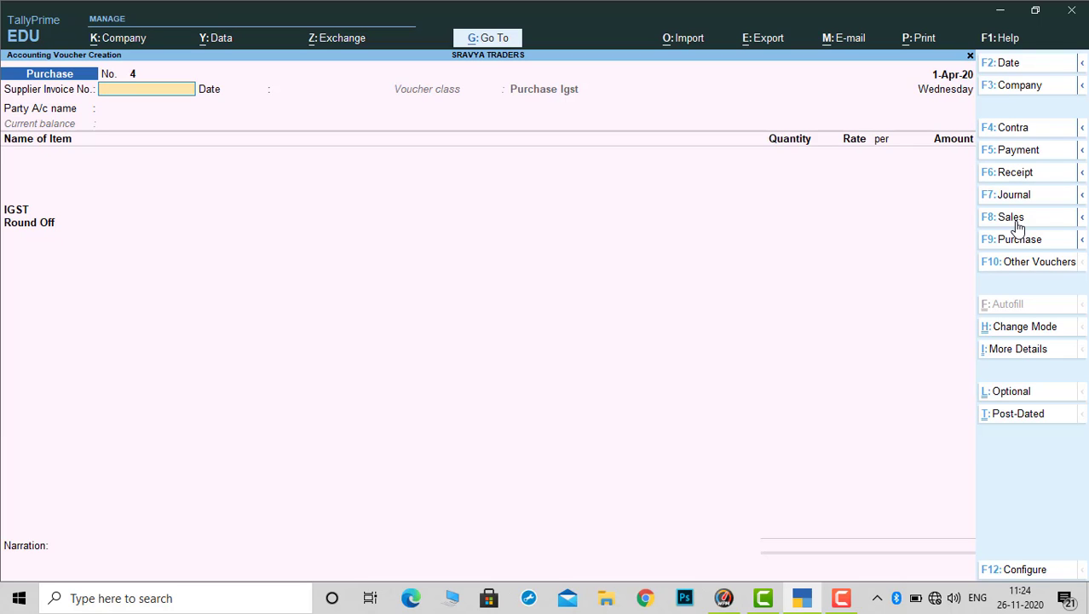
Switch to a sales voucher using the voucher class Sales
click(1012, 217)
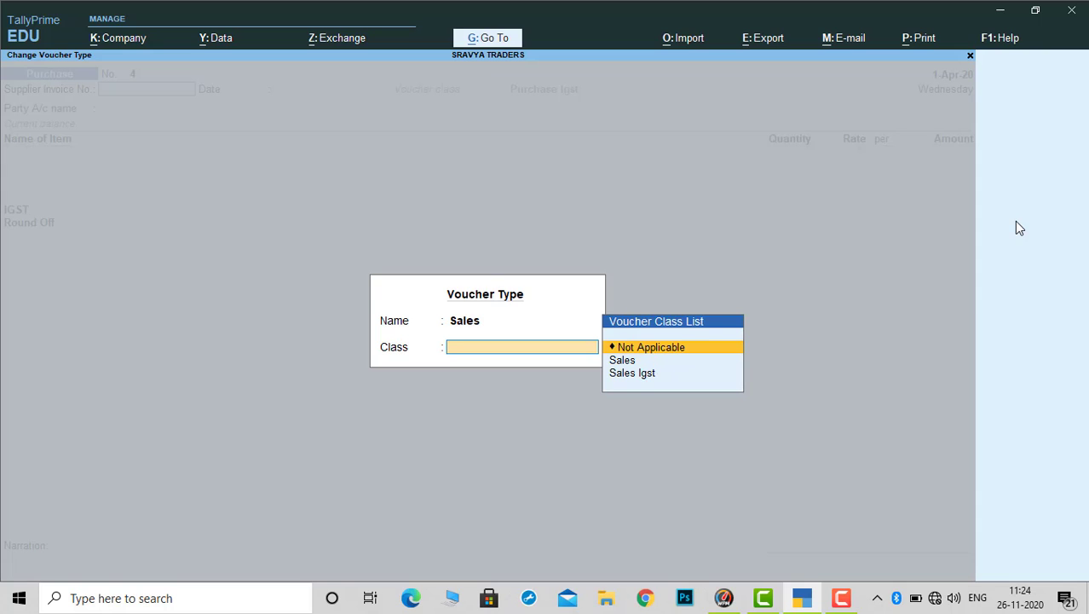
key(Down)
key(Return)
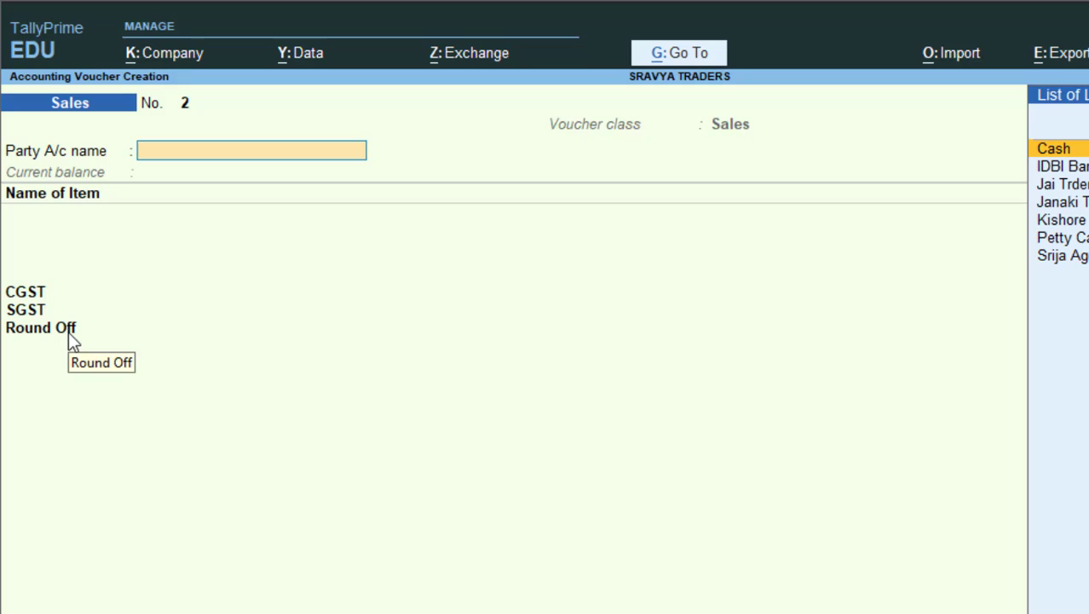
Create a party ledger named Kalyan Traders under the group Sundry Debtors from within the sales voucher
key(alt+c)
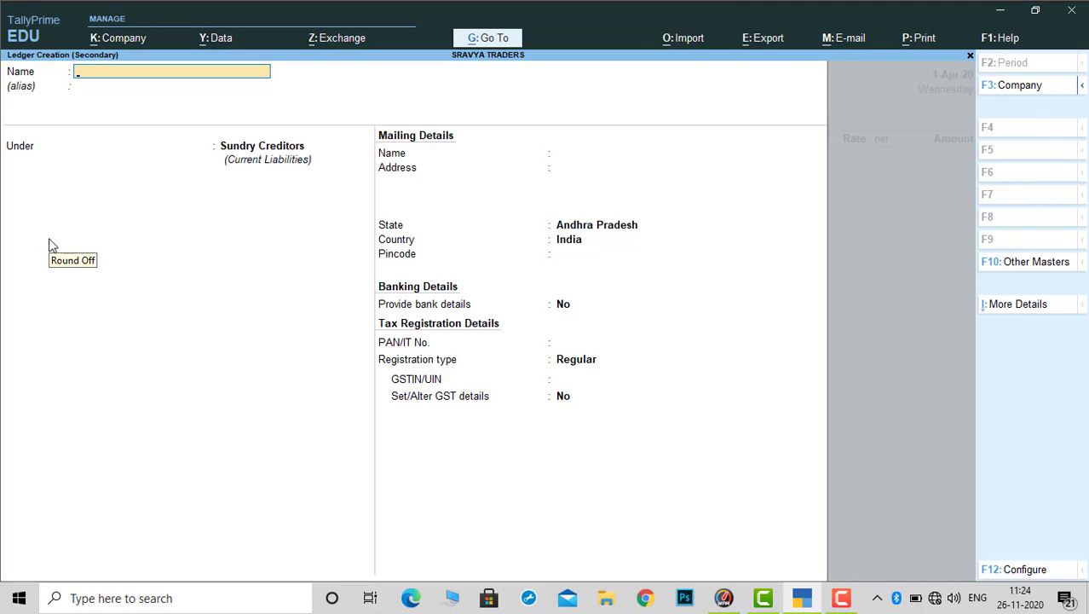
text(Kalyan Tra)
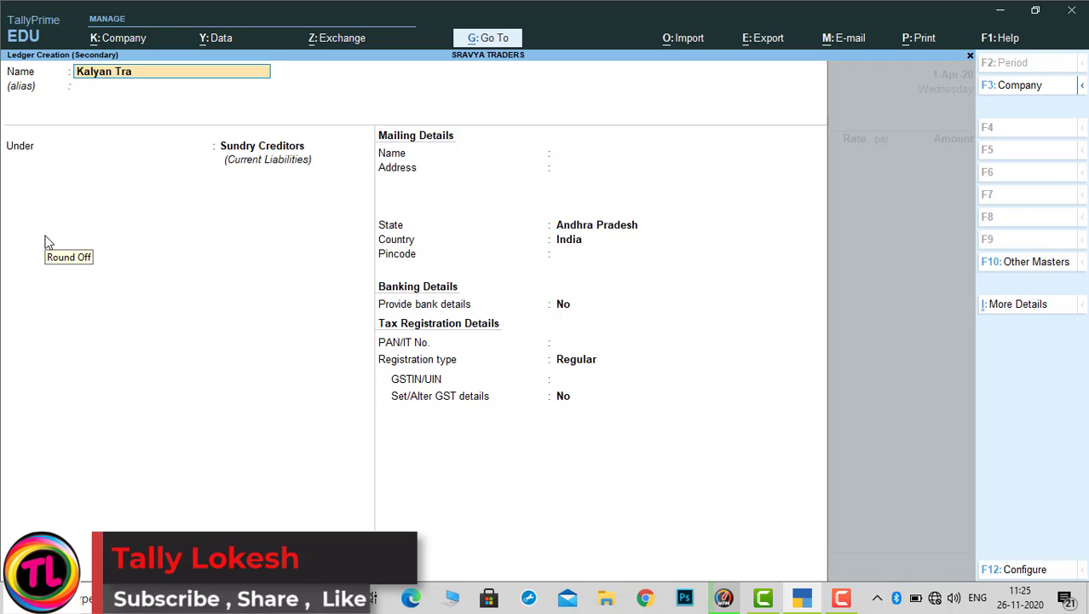
text(ders)
key(Return)
text(Sun)
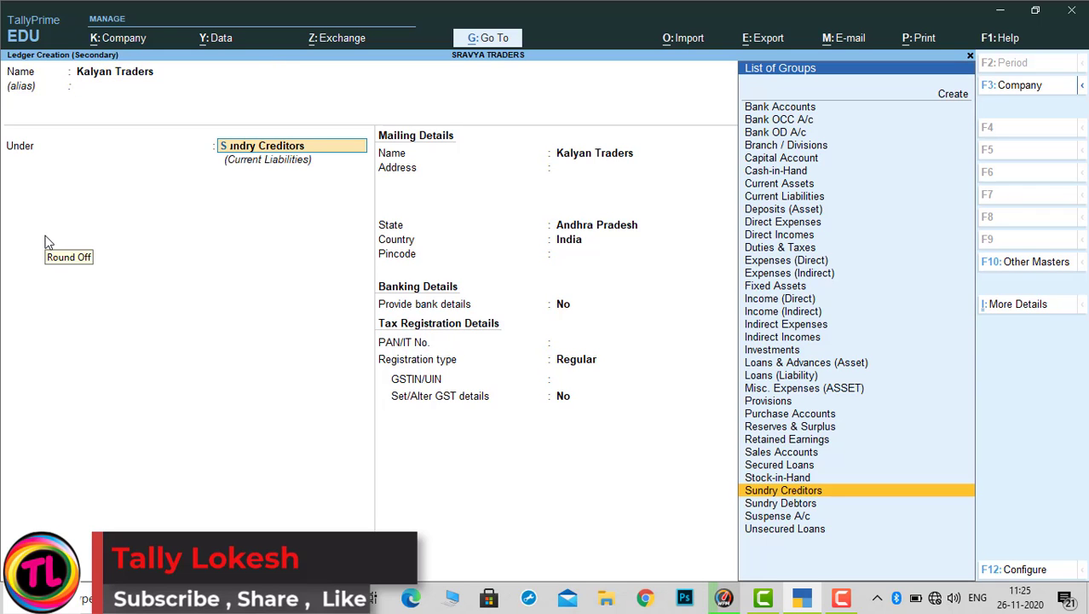
key(Down)
key(Return)
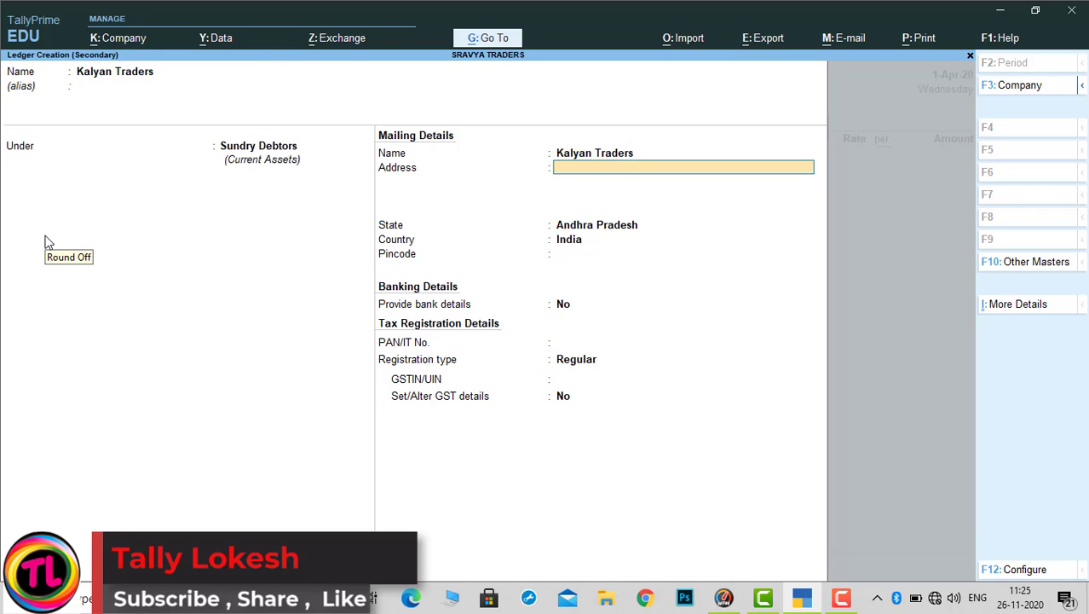
Fill in the mailing address of the Kalyan Traders ledger, keeping Andhra Pradesh as the state and India as the country
key(Return)
key(Return)
key(Return)
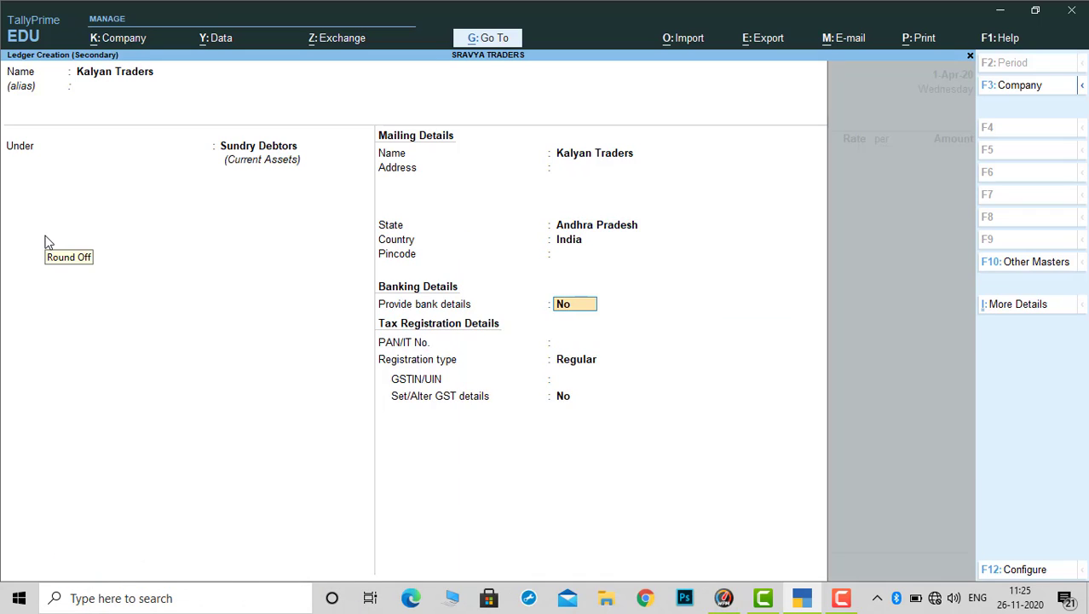
key(BackSpace)
key(BackSpace)
key(BackSpace)
key(BackSpace)
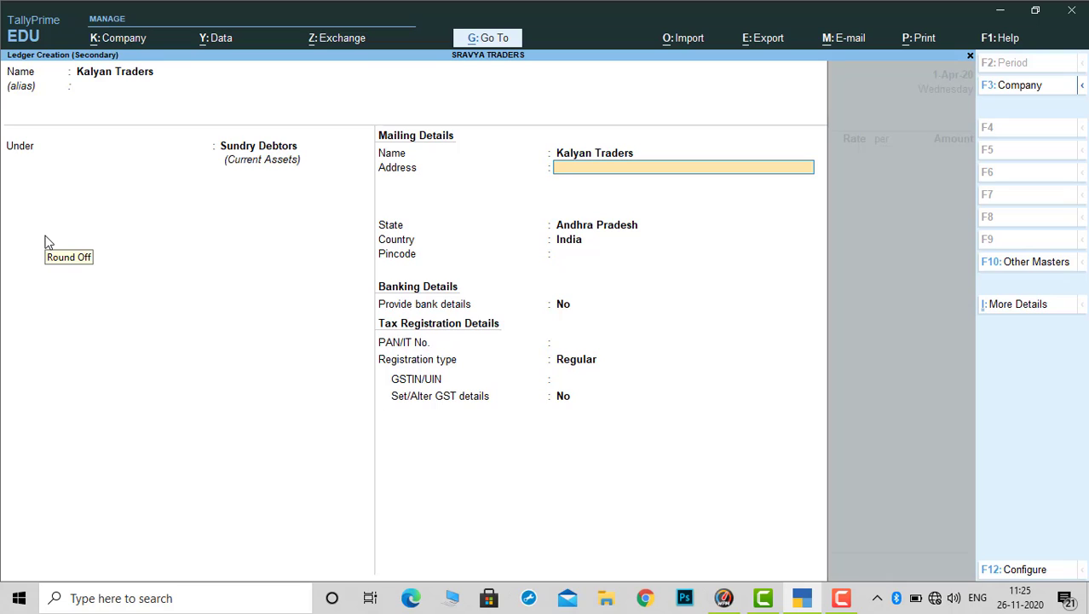
text(#54/56, Sr)
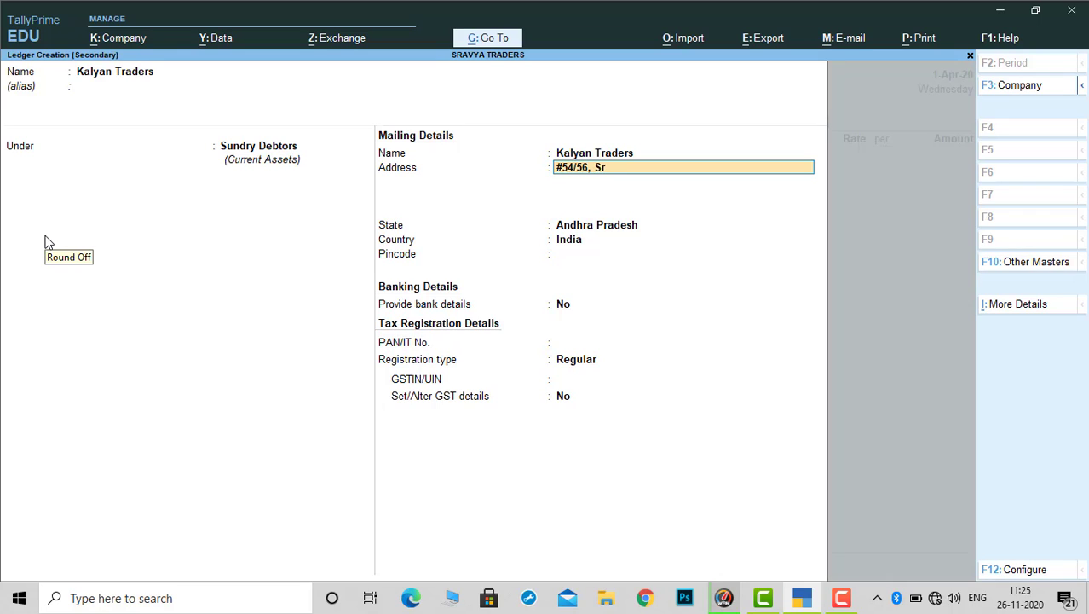
text( Nagar, Nellore)
key(Return)
key(Return)
key(Return)
key(Return)
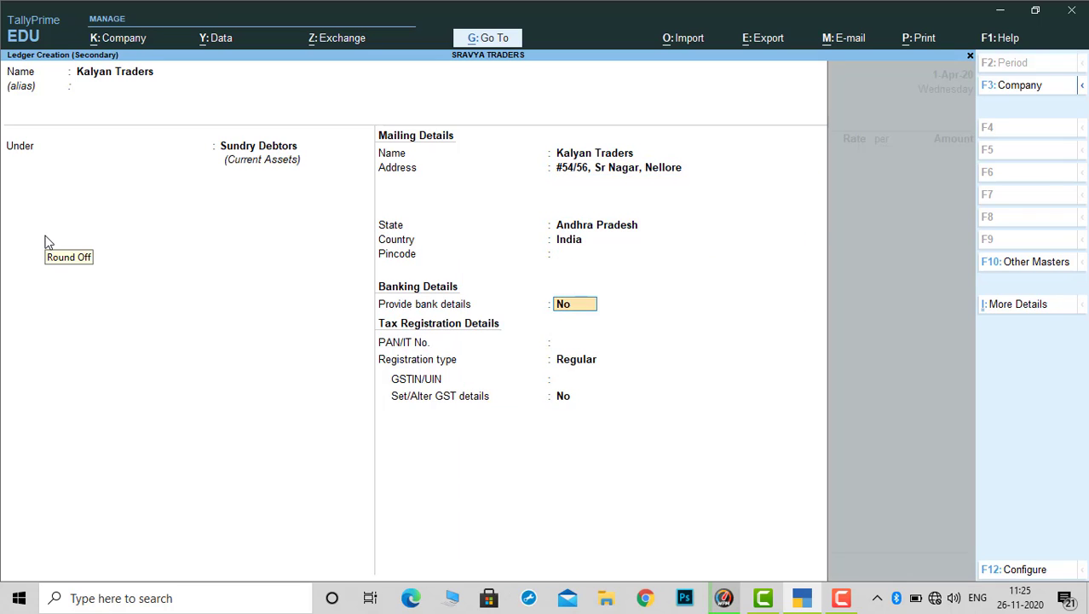
Enter the GSTIN of Kalyan Traders with registration type Regular, without bank details, and save the ledger
key(Return)
key(Return)
key(Return)
text(37)
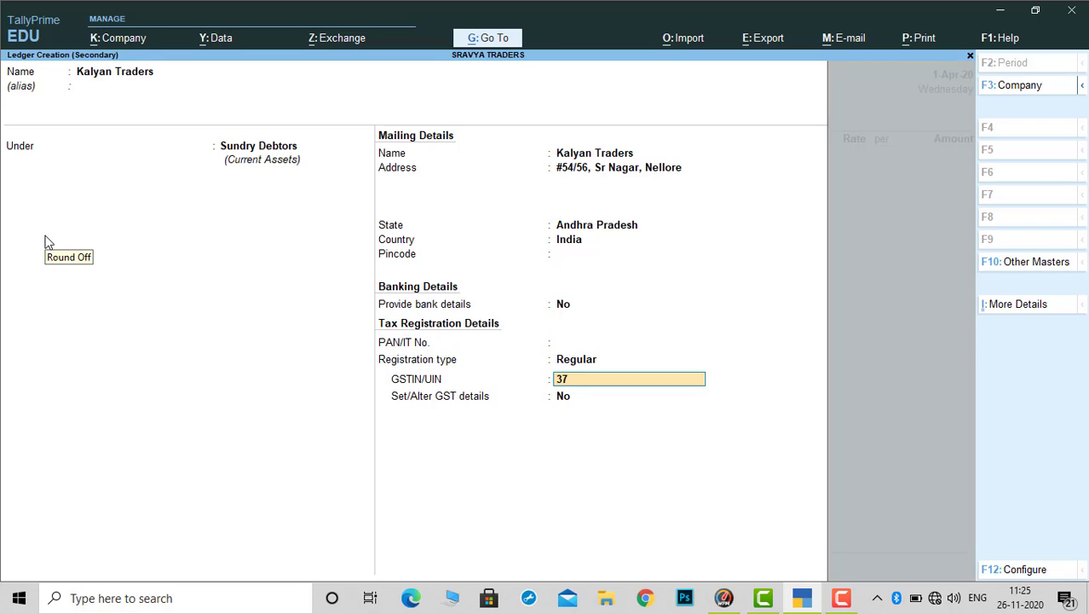
text(RETYU)
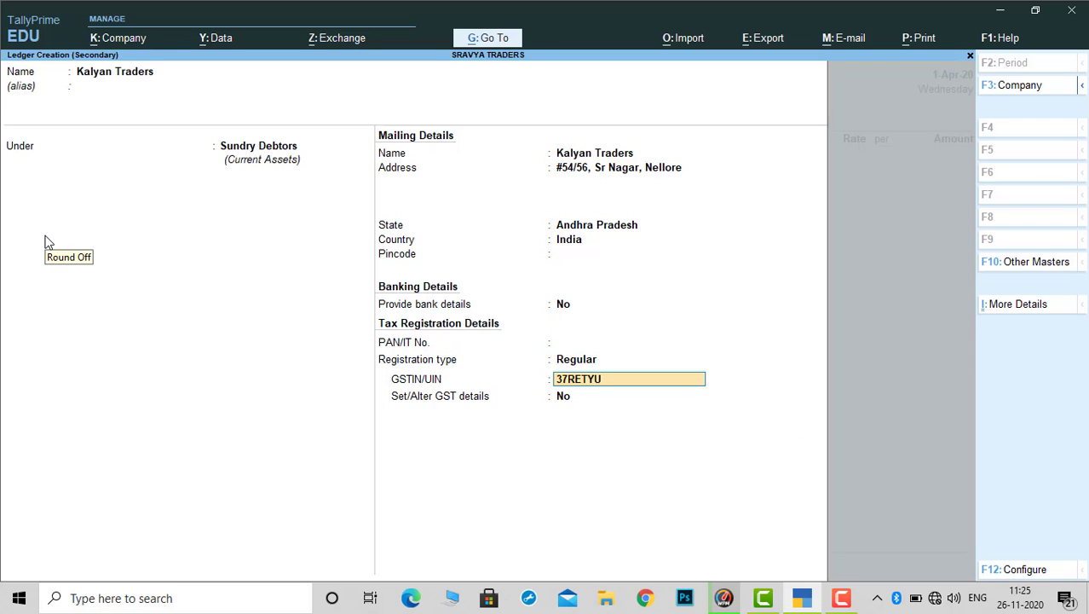
text(1234)
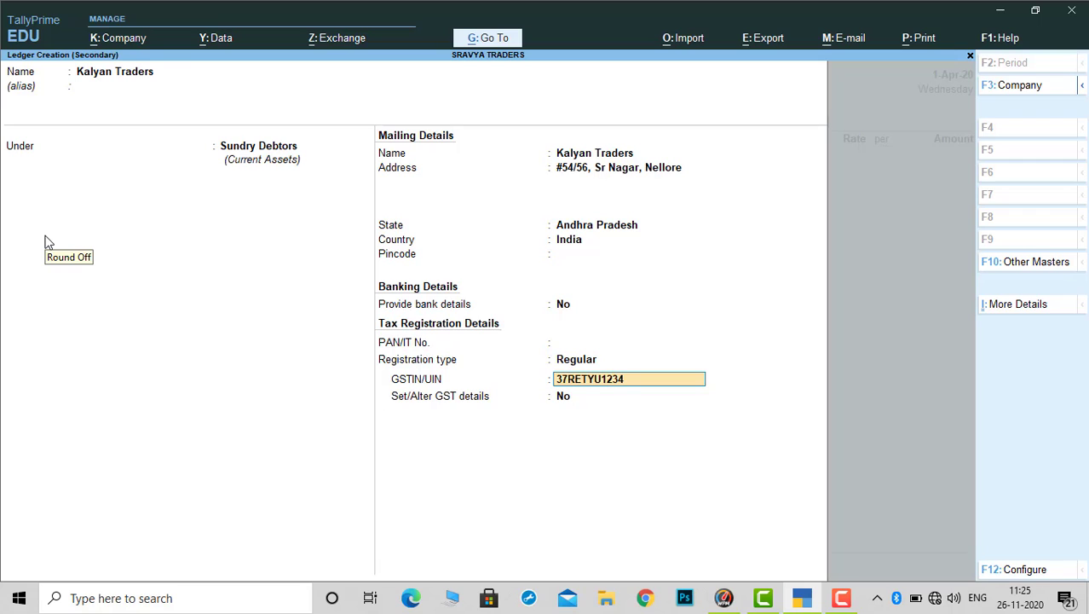
text(A1)
key(BackSpace)
text(A1Z8)
key(Return)
key(Return)
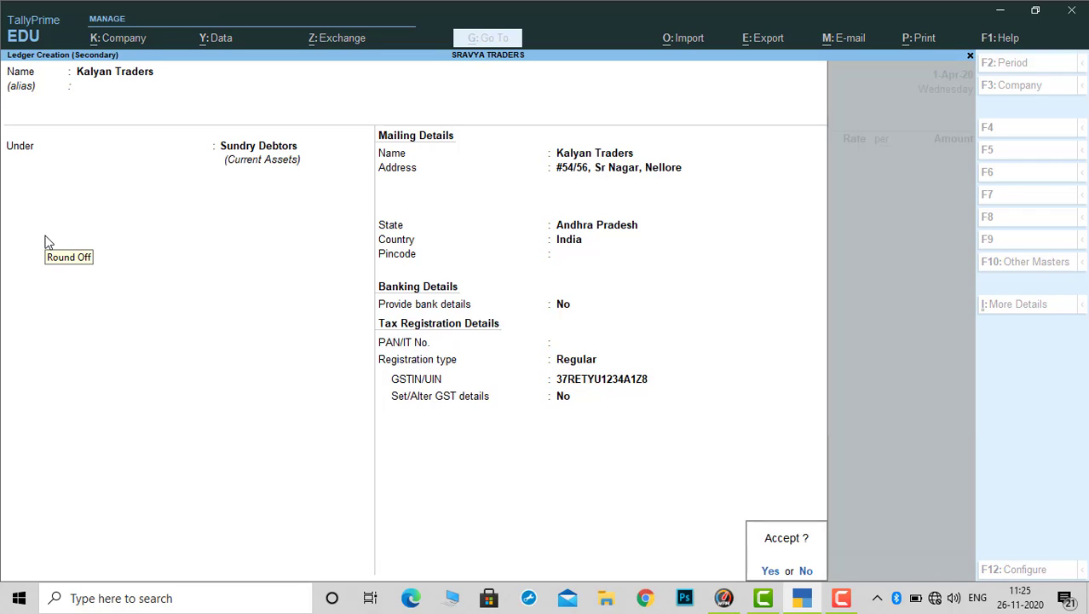
key(Return)
Accept the party details of Kalyan Traders for the sales voucher with Andhra Pradesh as the state
key(Return)
key(Return)
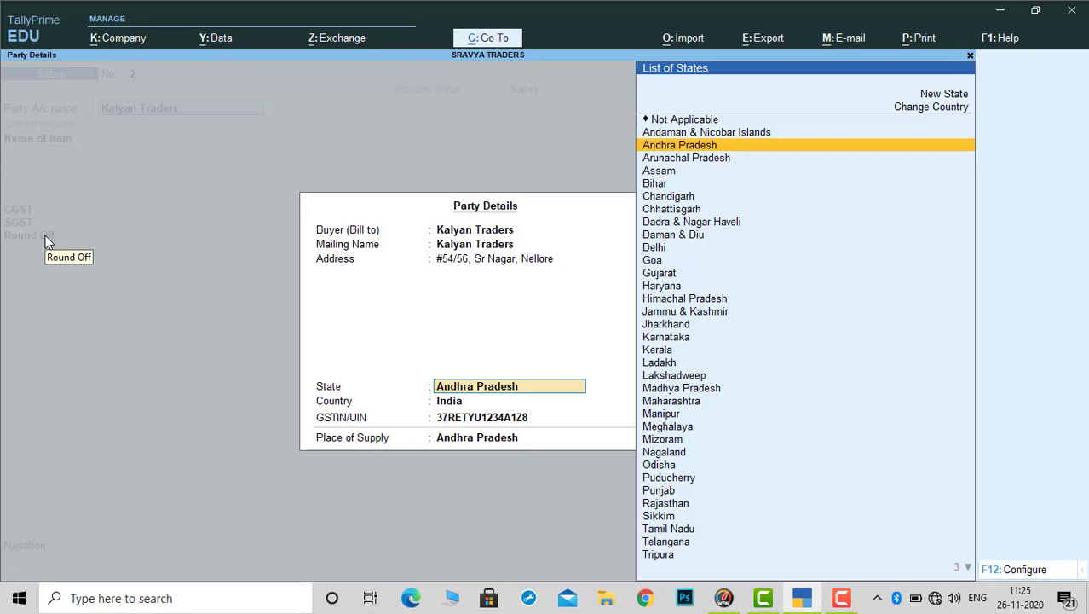
key(Return)
key(Return)
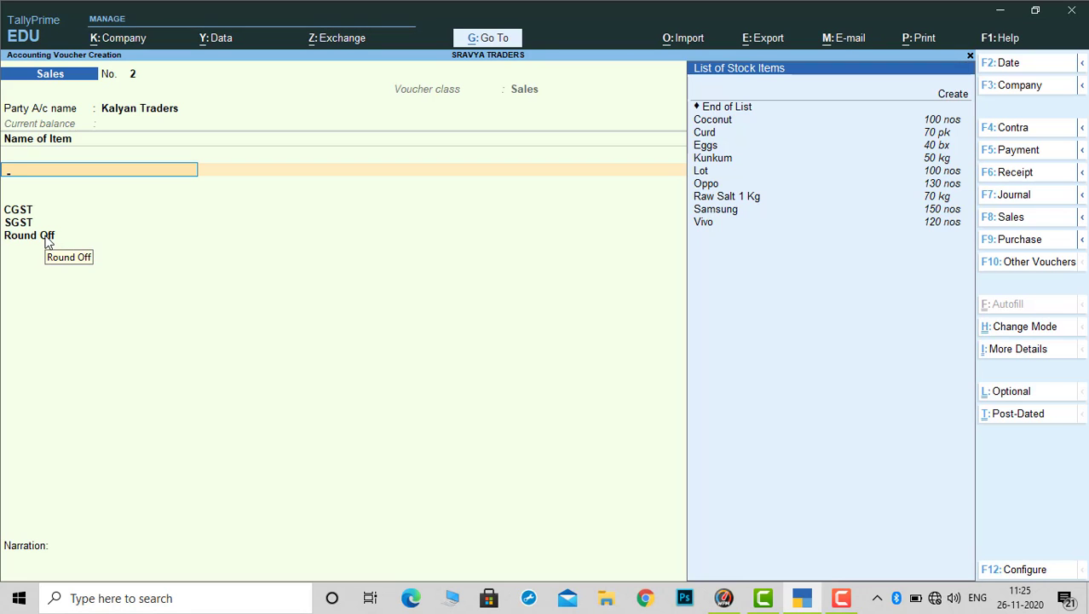
Add the stock item Oppo to the sales voucher with a quantity of 20 nos at a rate of 22,000.78
text(o)
key(Return)
text(2)
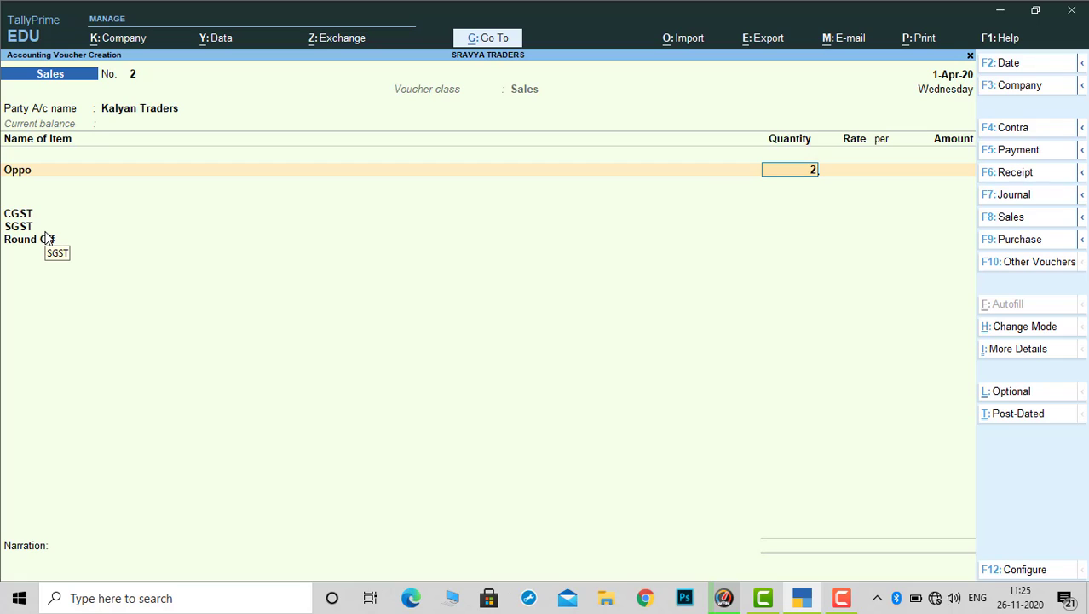
text(0)
key(Return)
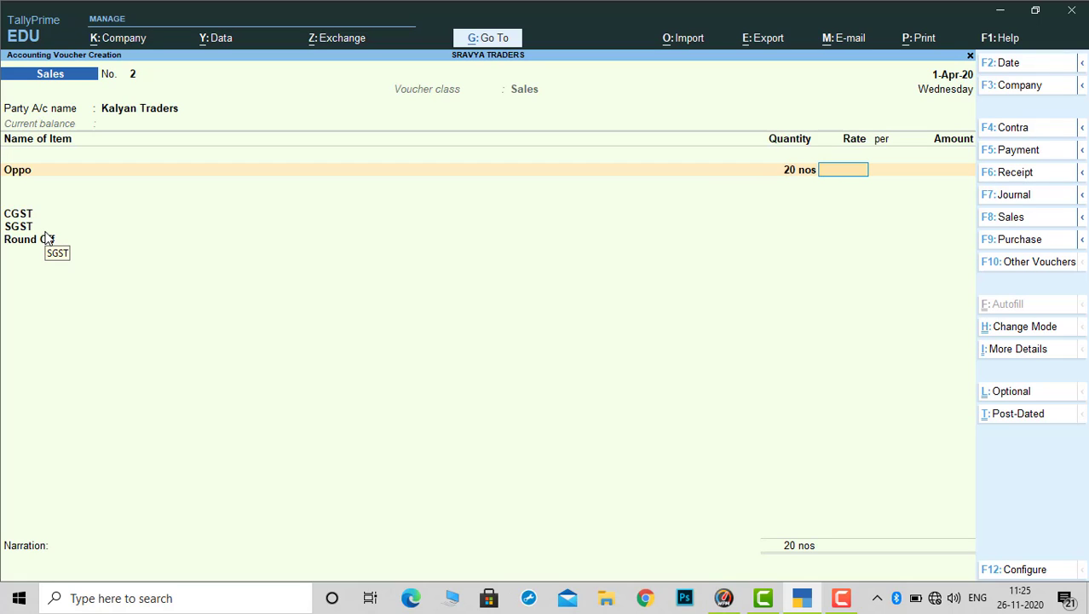
text(22,000.78)
key(Return)
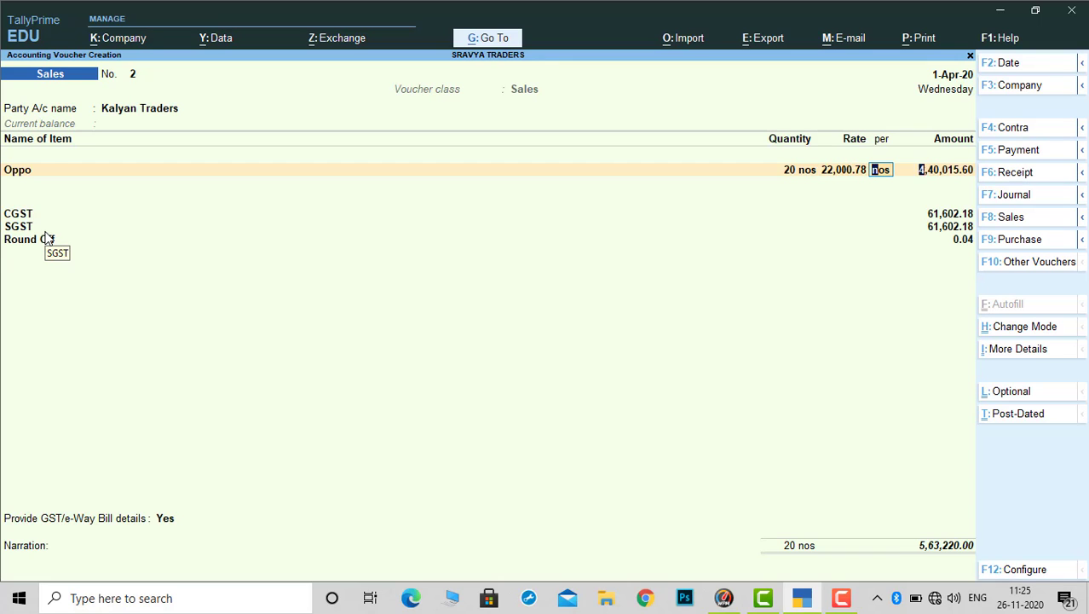
key(Return)
key(Return)
Add the stock item Vivo with a quantity of 30 nos at a rate of 15,000.90
text(vi)
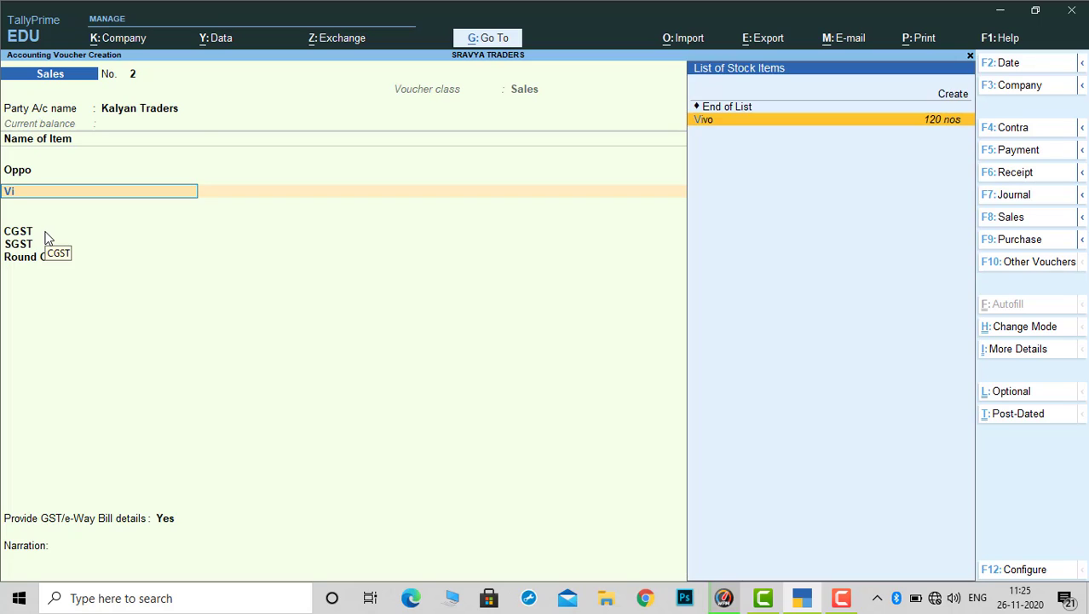
key(Return)
text(30m)
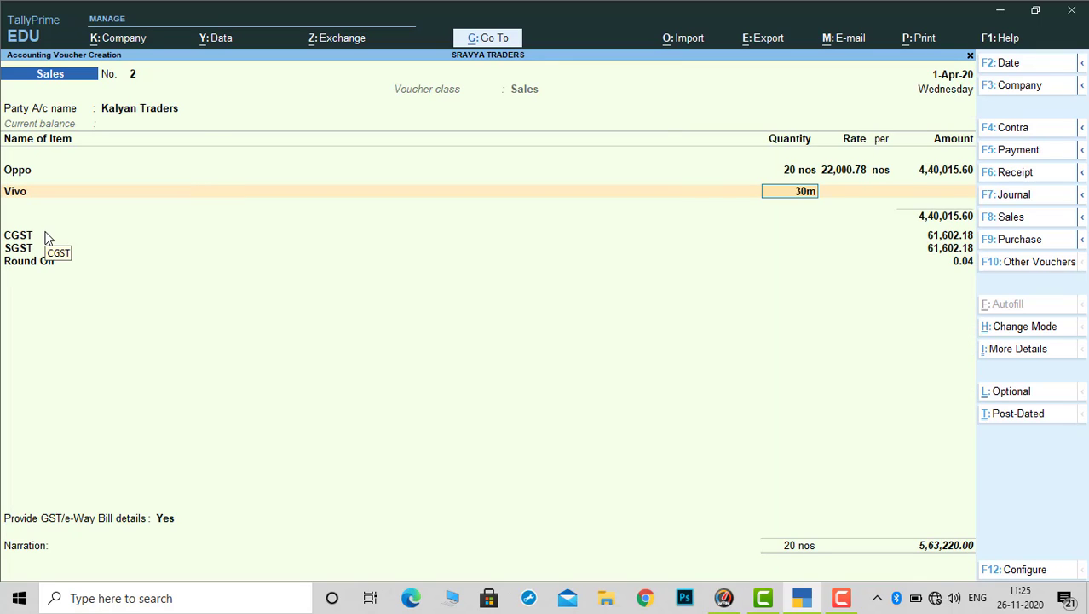
key(BackSpace)
key(Return)
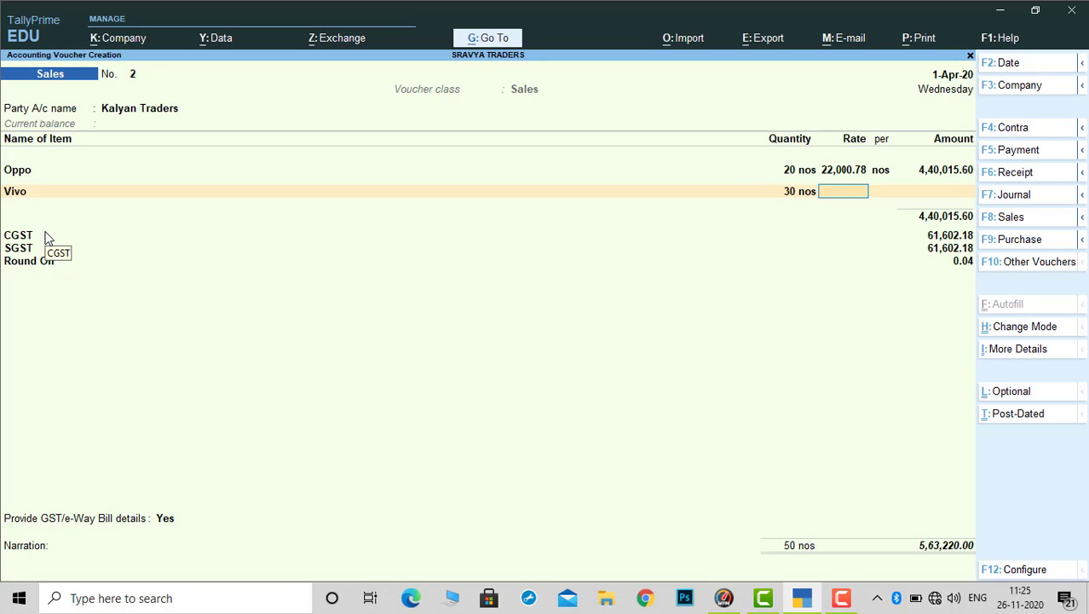
text(15,000.90)
key(Return)
key(Return)
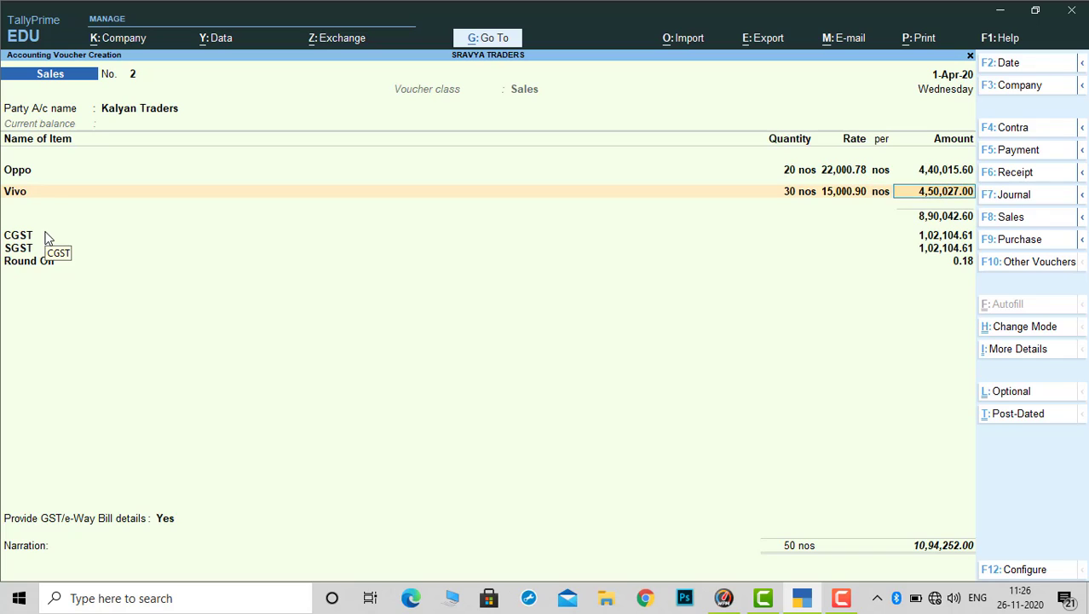
key(Return)
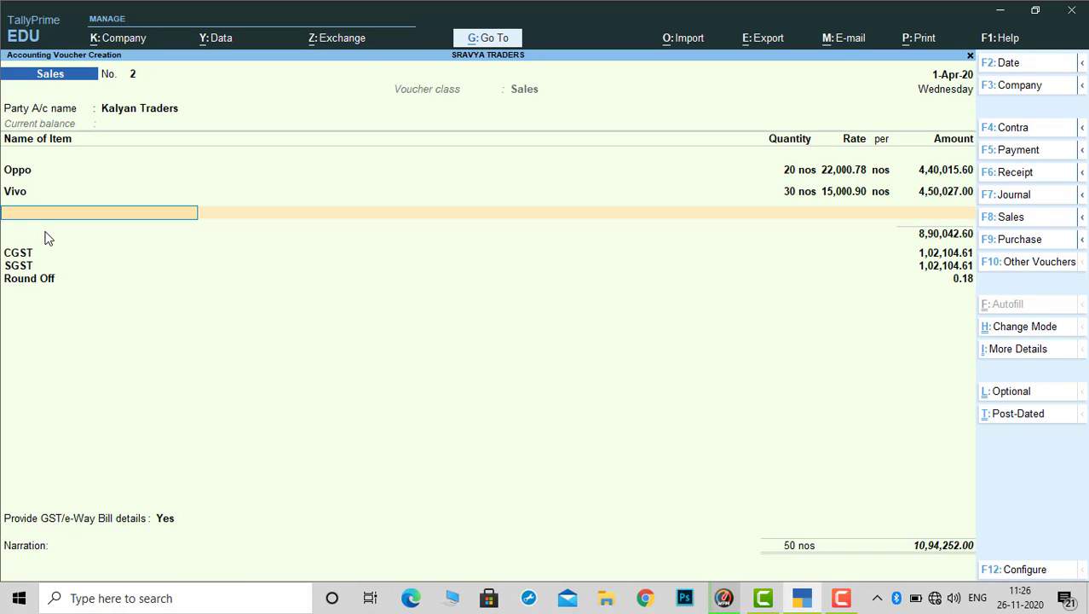
Add the stock item Lot with a quantity of 20 nos at a rate of 12,000.87
text(L)
key(Return)
text(2)
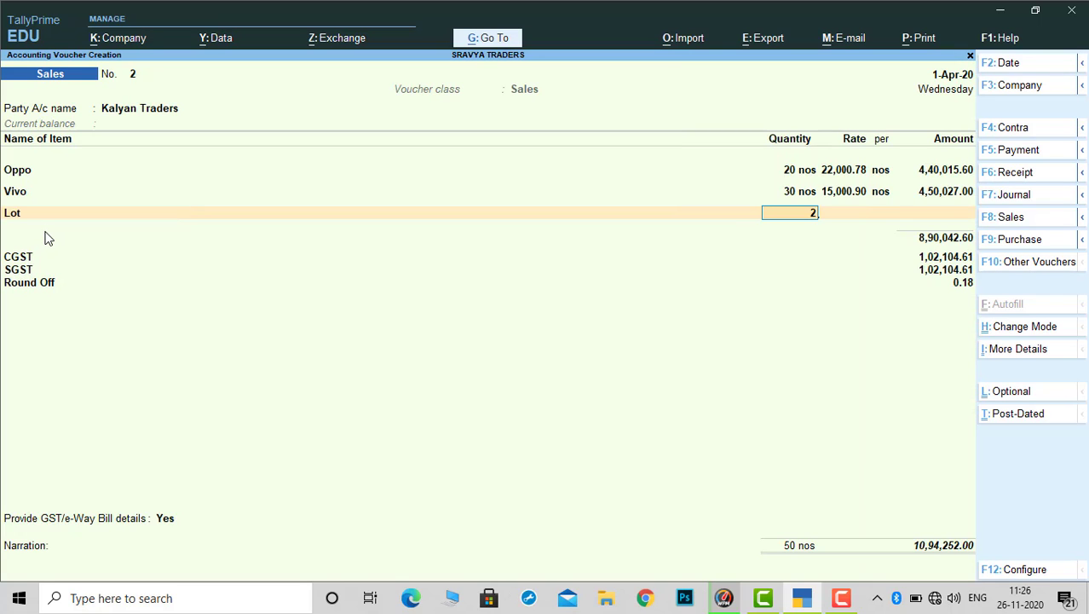
text(0)
key(Return)
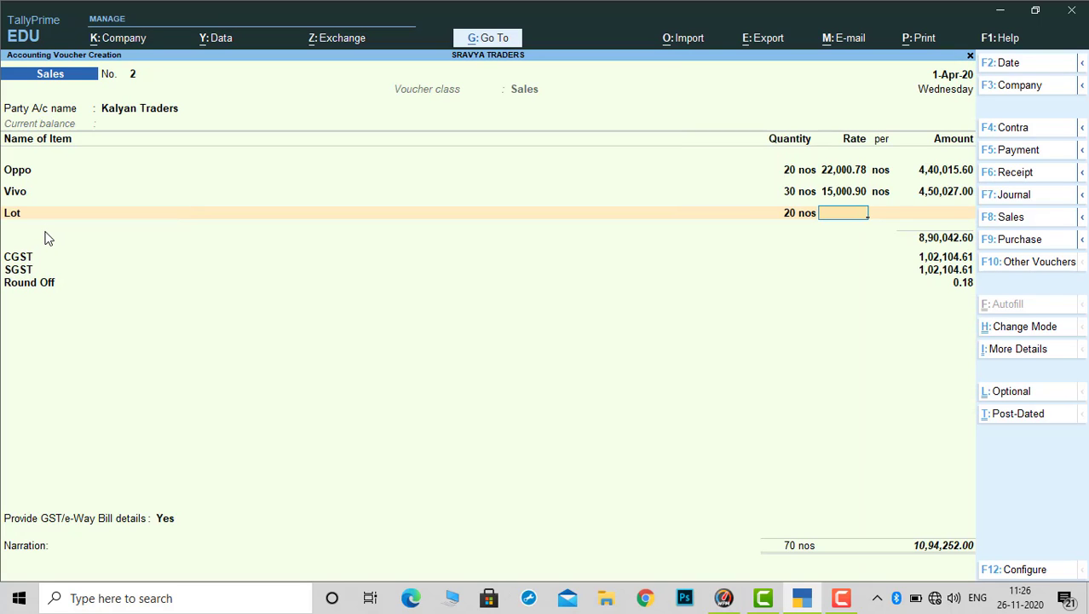
text(12,000.87)
key(Return)
key(Return)
key(Return)
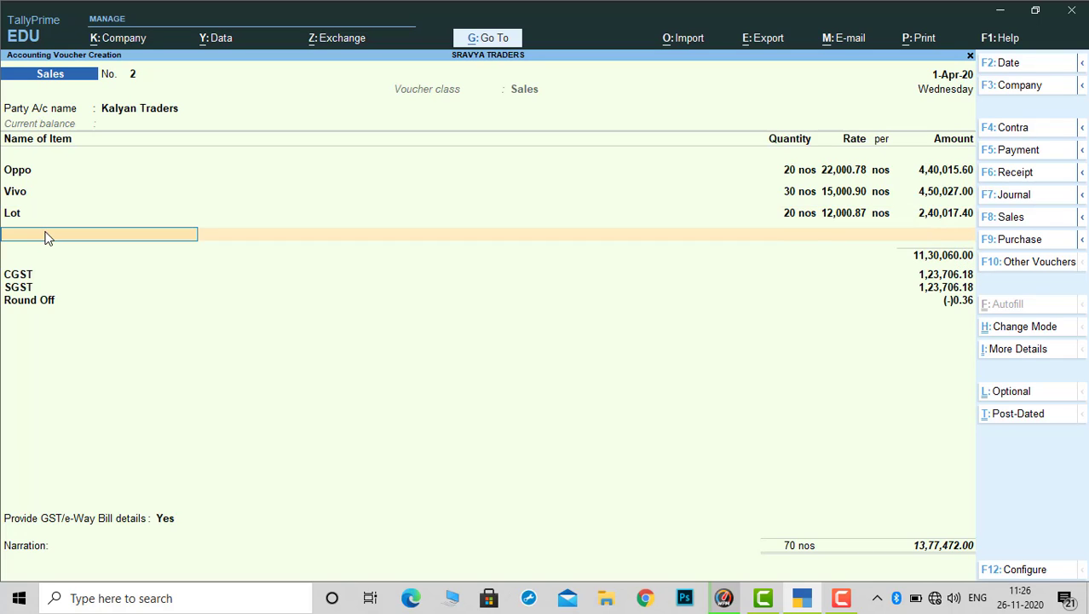
End the item list, decline GST/e-Way Bill details and save the Kalyan Traders sales voucher
key(Return)
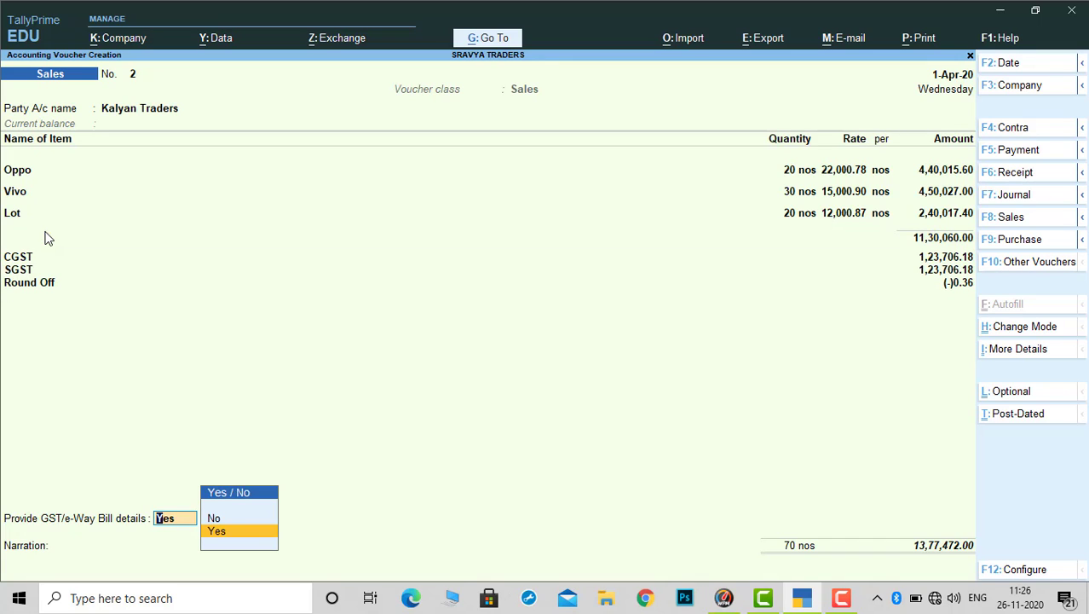
key(Up)
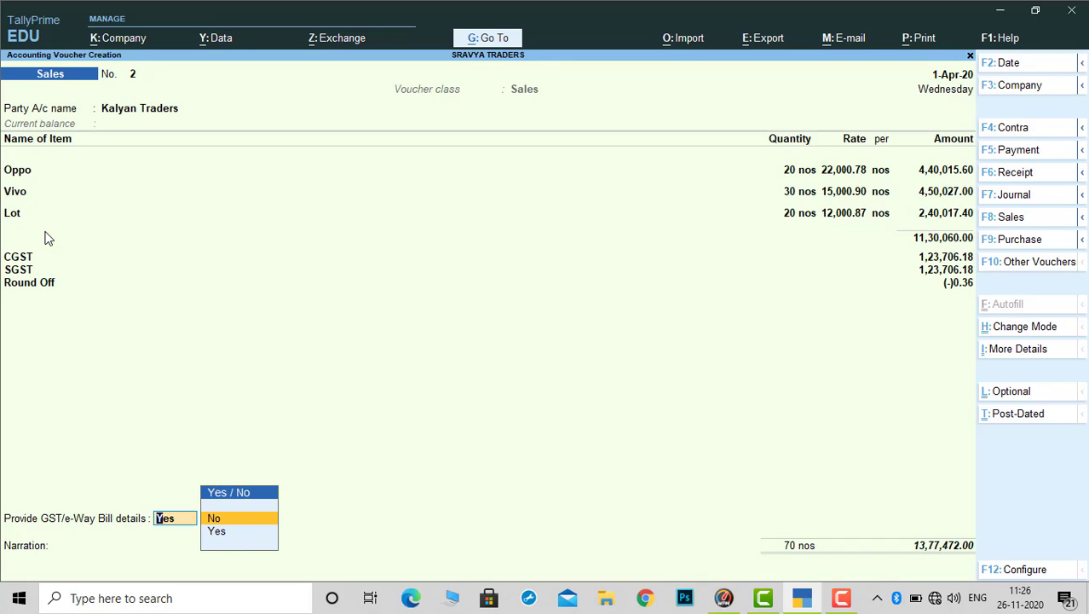
key(Return)
key(Return)
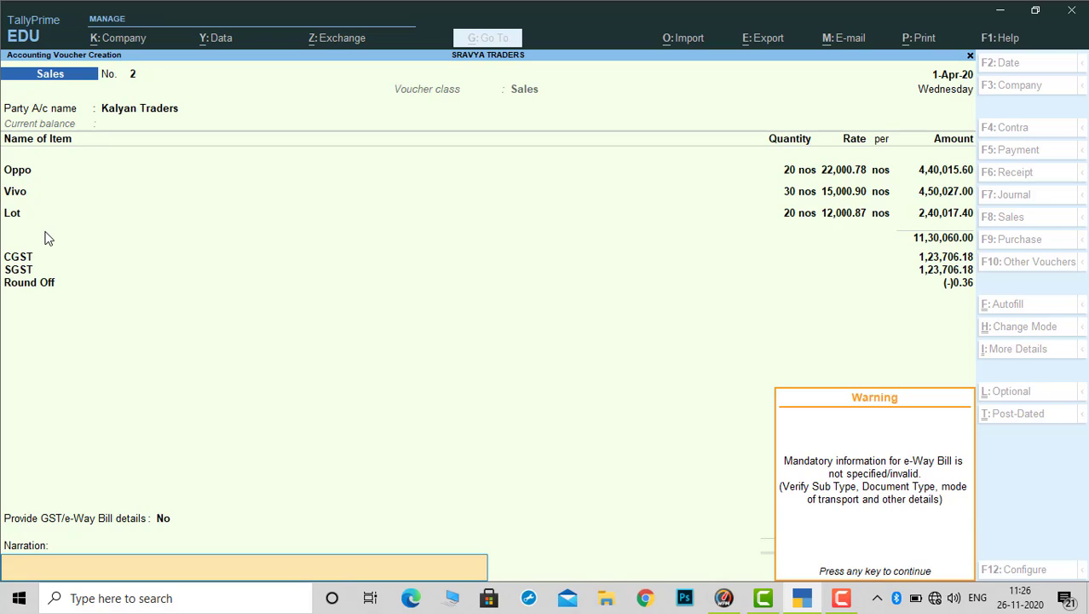
key(Return)
key(Return)
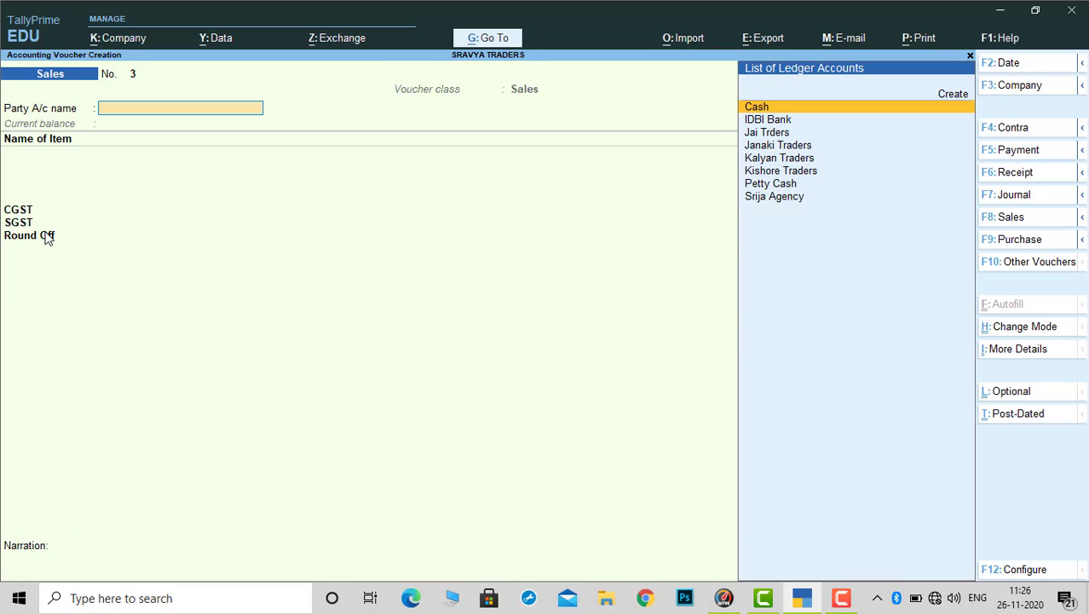
Switch the new sales voucher to the Sales Igst voucher class
click(1012, 220)
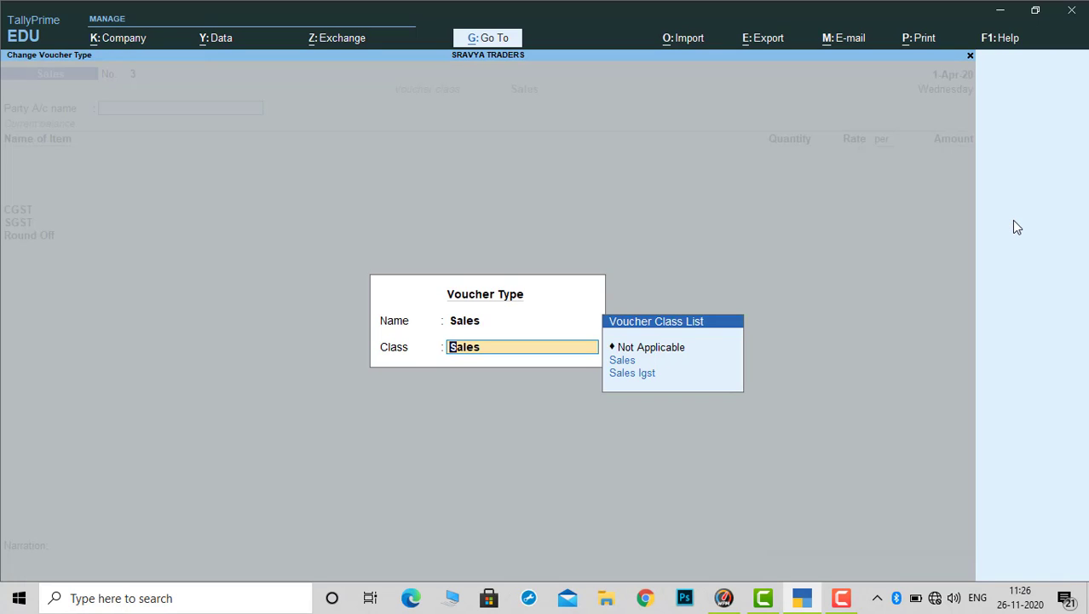
key(Down)
key(Down)
key(Return)
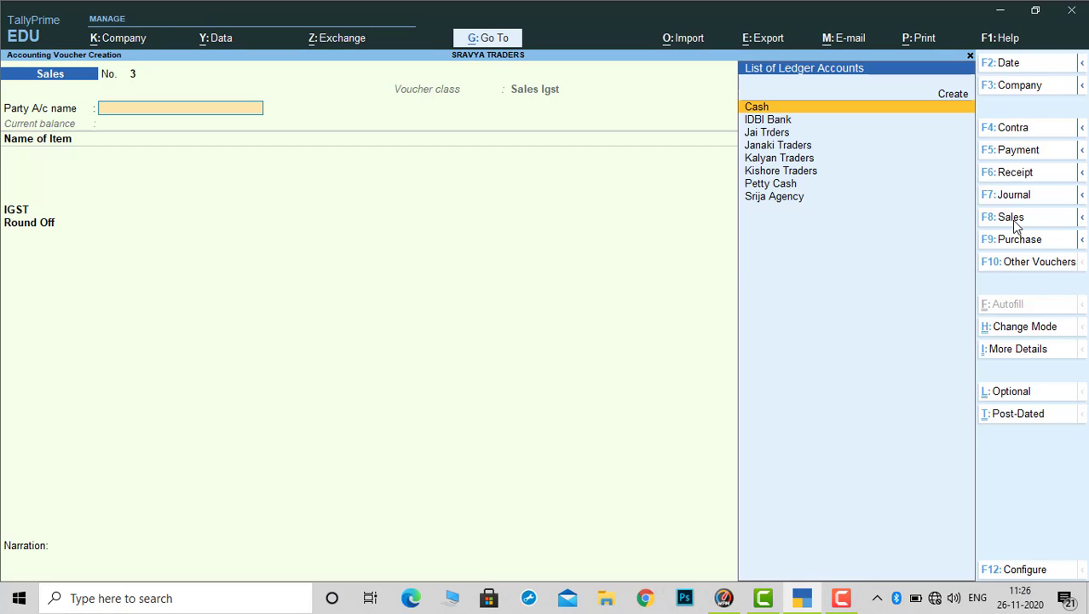
Start a new party ledger from the sales voucher and name it Hari Traders
key(Up)
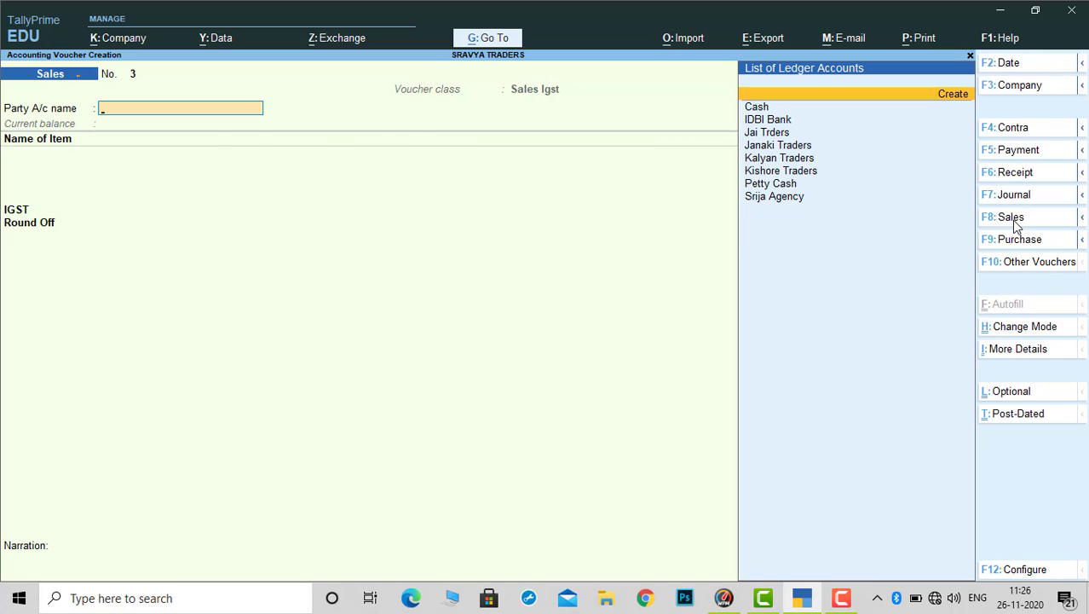
key(Return)
text(H)
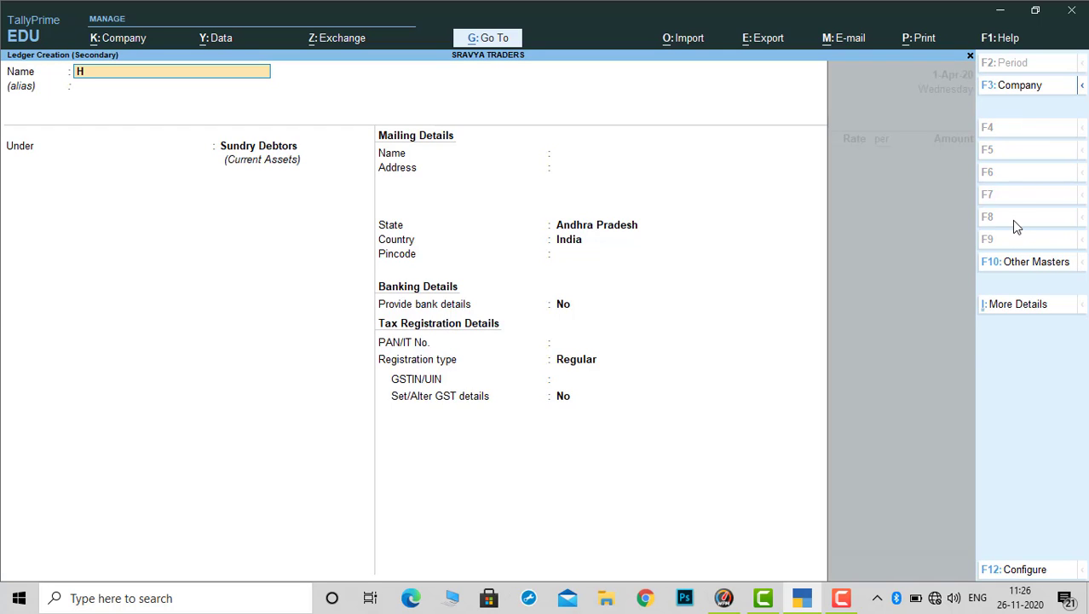
text(a)
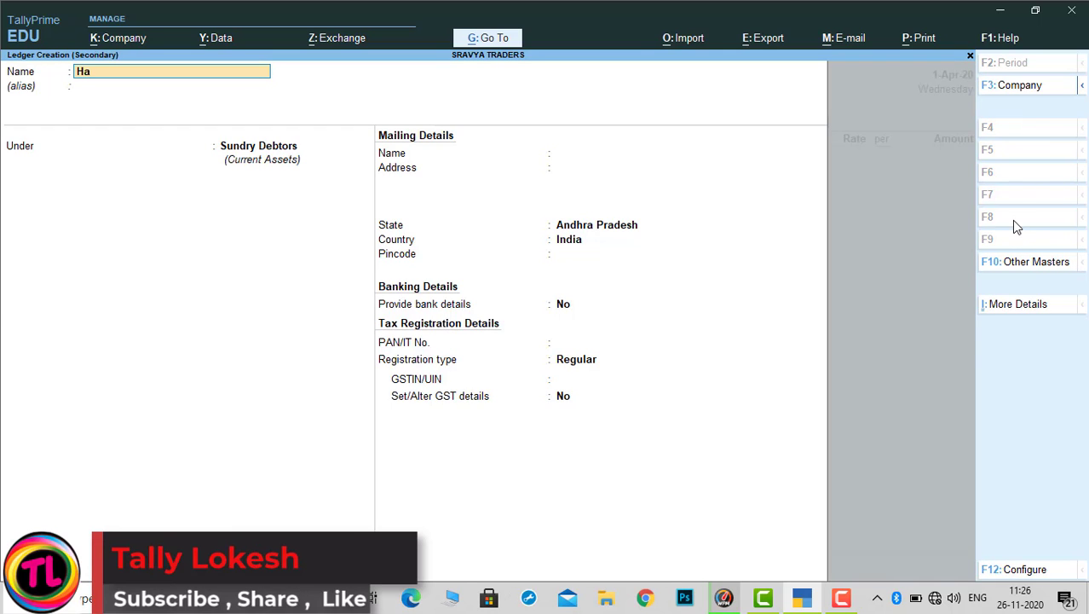
text(ri Traders)
key(BackSpace)
text(s)
key(Return)
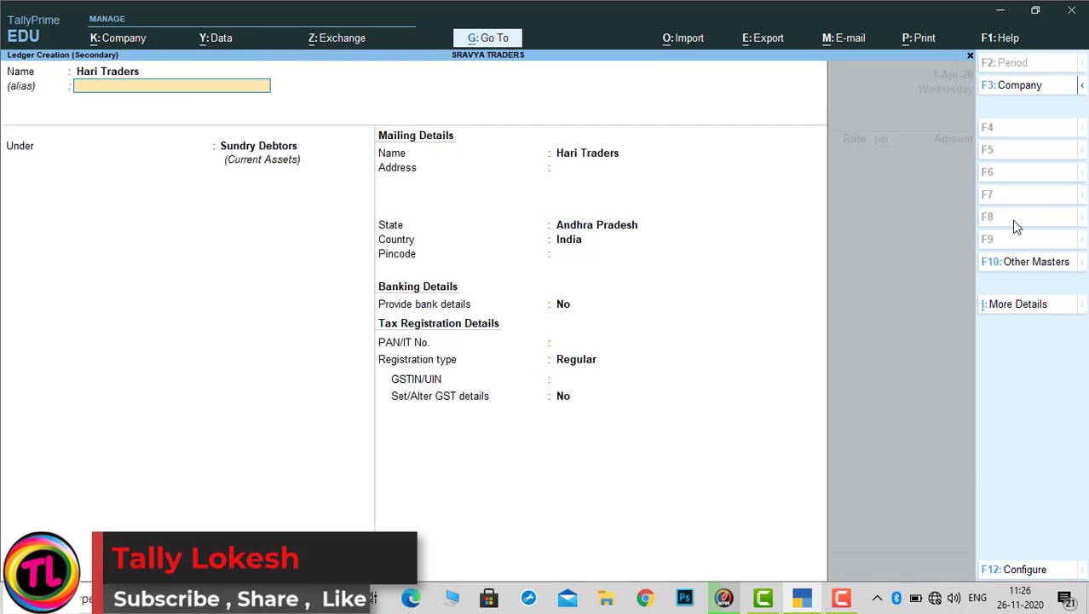
Keep the ledger under Sundry Debtors and enter the party's postal address in its mailing details
key(Return)
key(Return)
key(Return)
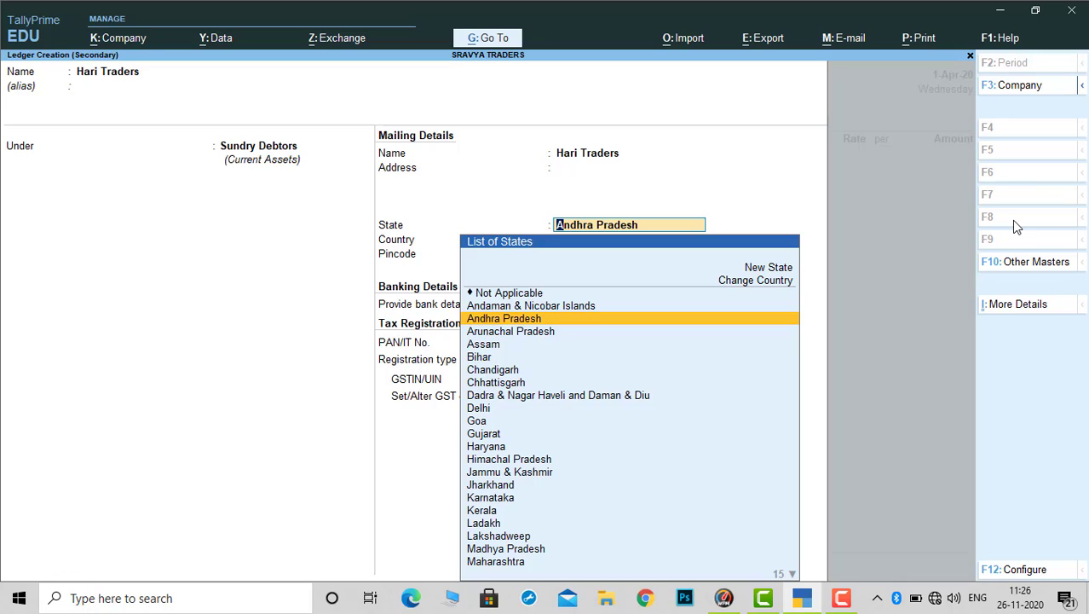
key(BackSpace)
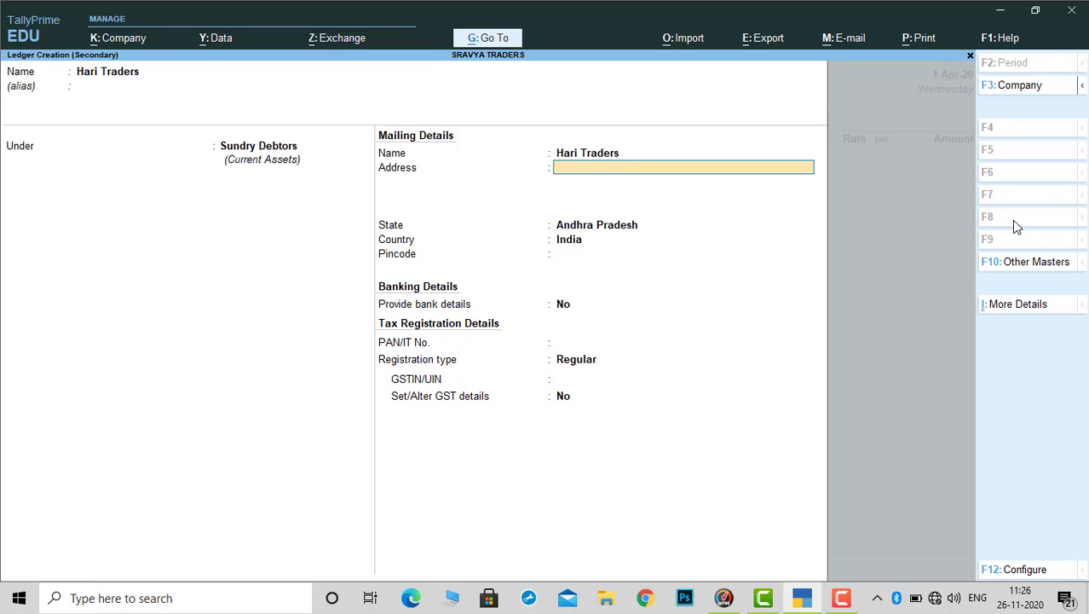
text(#25/76, Rk Nagar,)
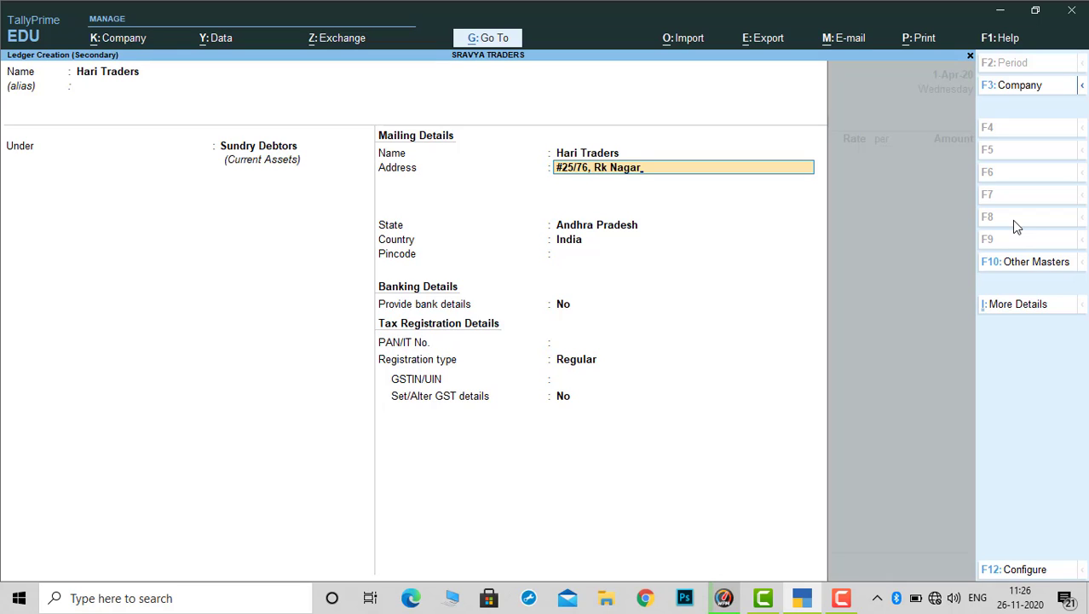
key(Return)
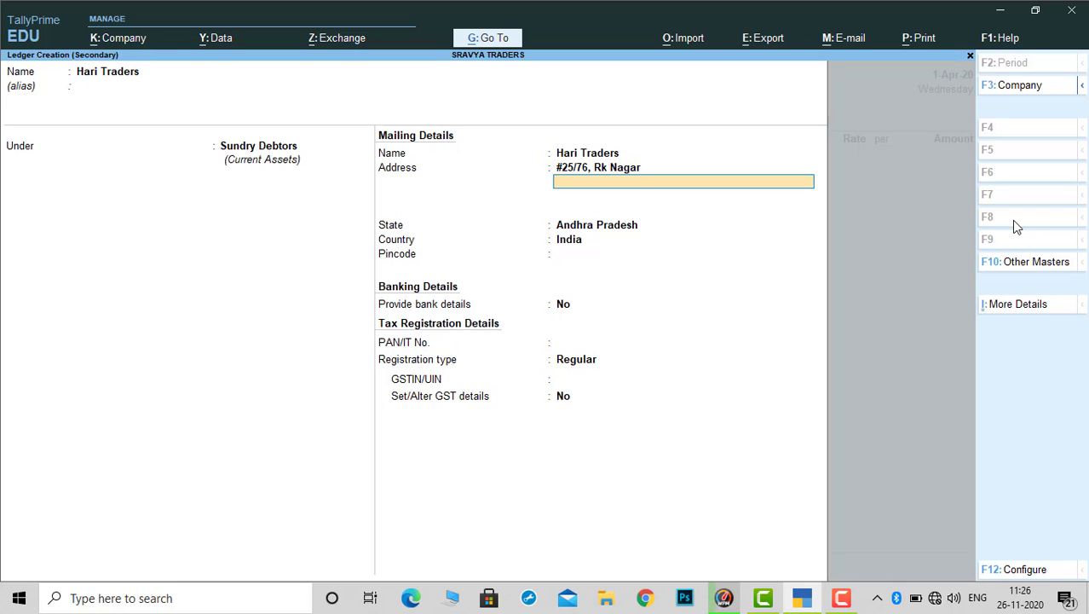
text(Telangana)
key(Return)
key(Return)
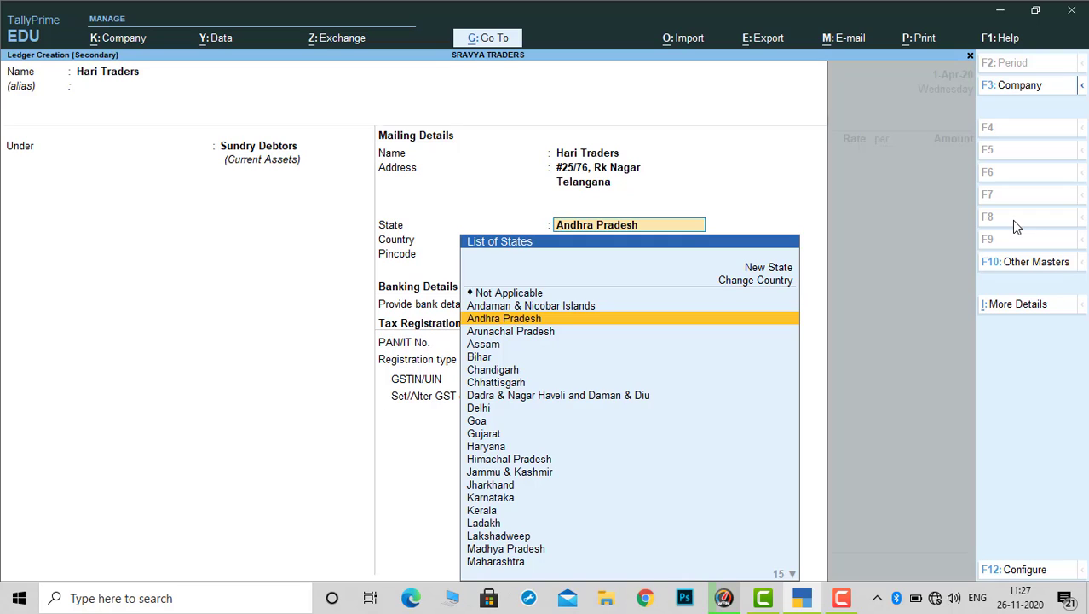
Set the party ledger's state to Telangana, keeping the country, pincode, bank and PAN details as they are
text(Te)
key(Return)
key(Return)
key(Return)
key(Return)
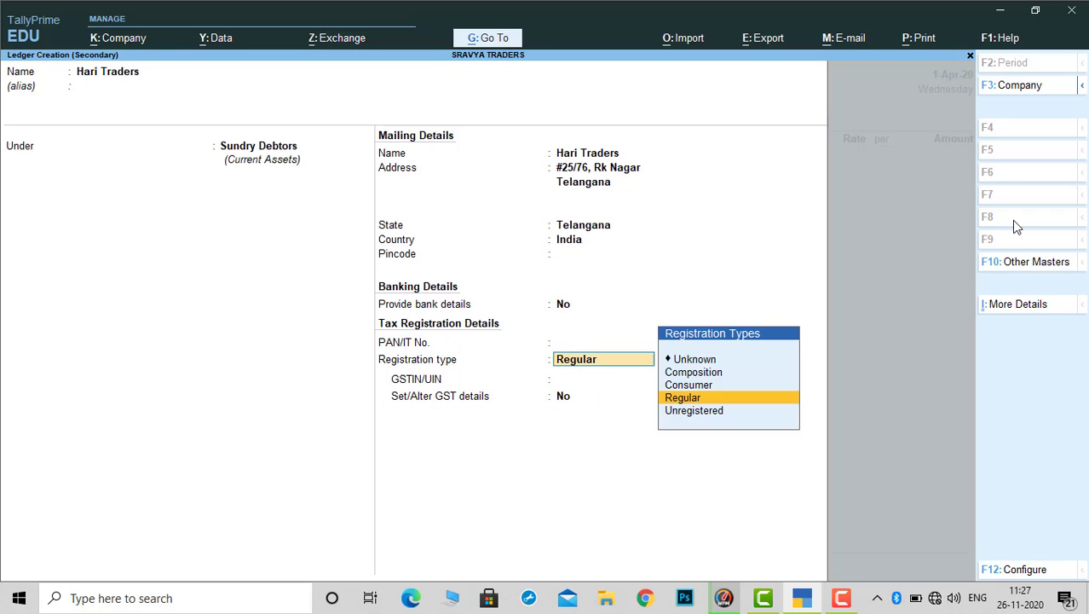
Keep the Regular registration type, enter the party's GSTIN, save the ledger and accept its party details in the voucher
key(Return)
text(36)
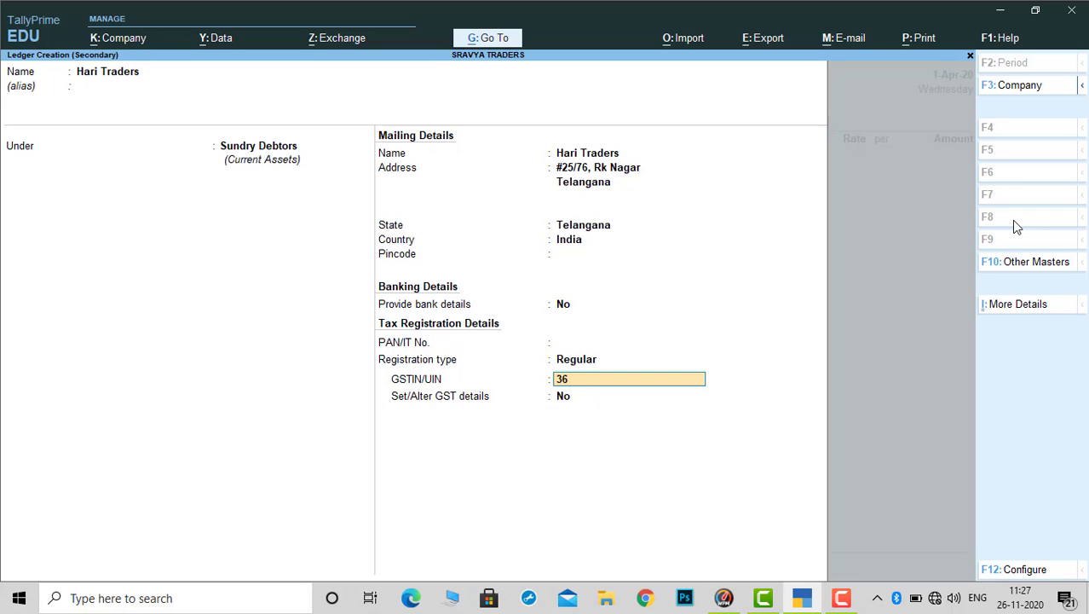
text(QWERT)
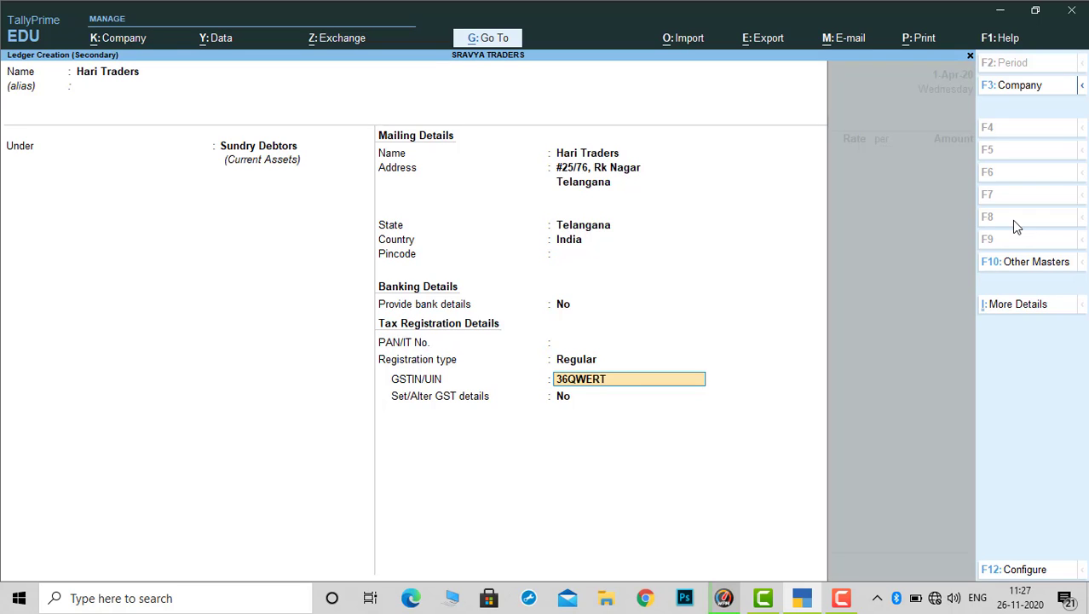
text(1234)
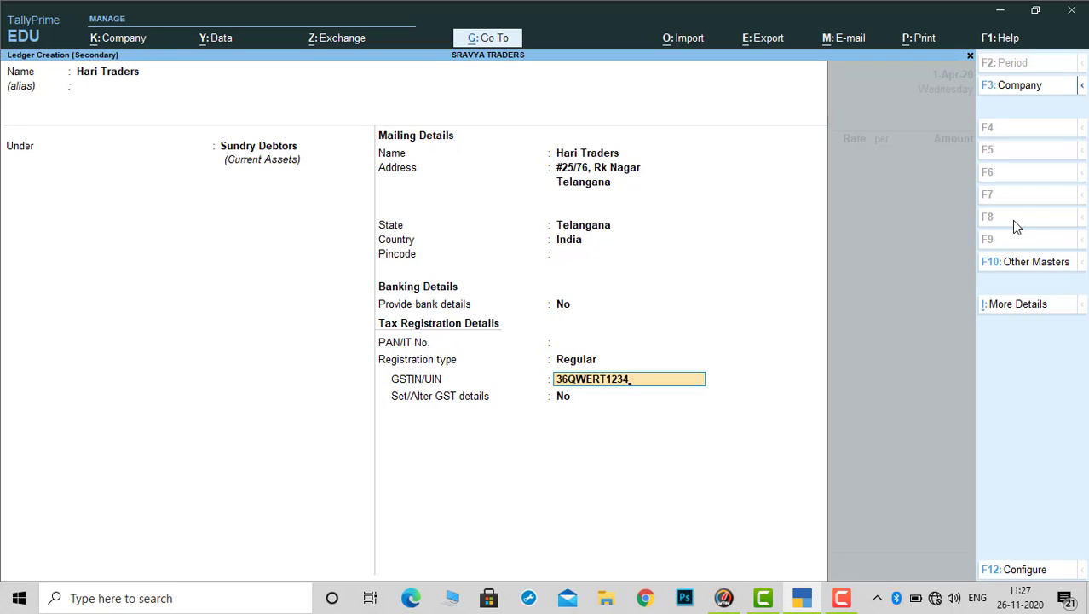
text(A1Z7)
key(Return)
key(Return)
key(Return)
key(Return)
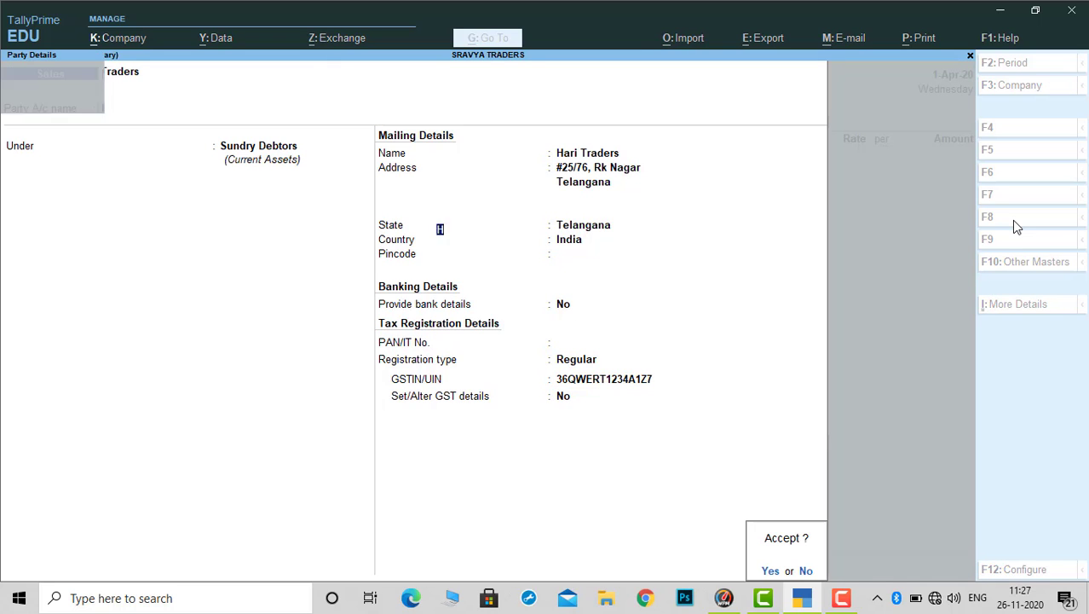
key(Return)
key(Return)
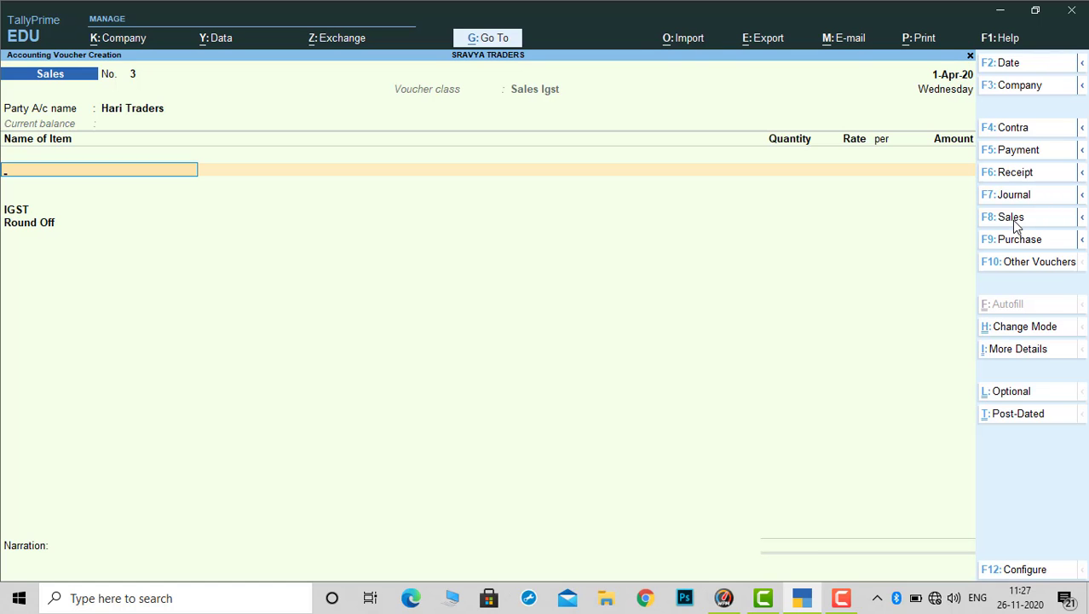
Add the stock item Oppo to the Hari Traders voucher with a quantity of 10 nos at a rate of 23,000.56
text(Op)
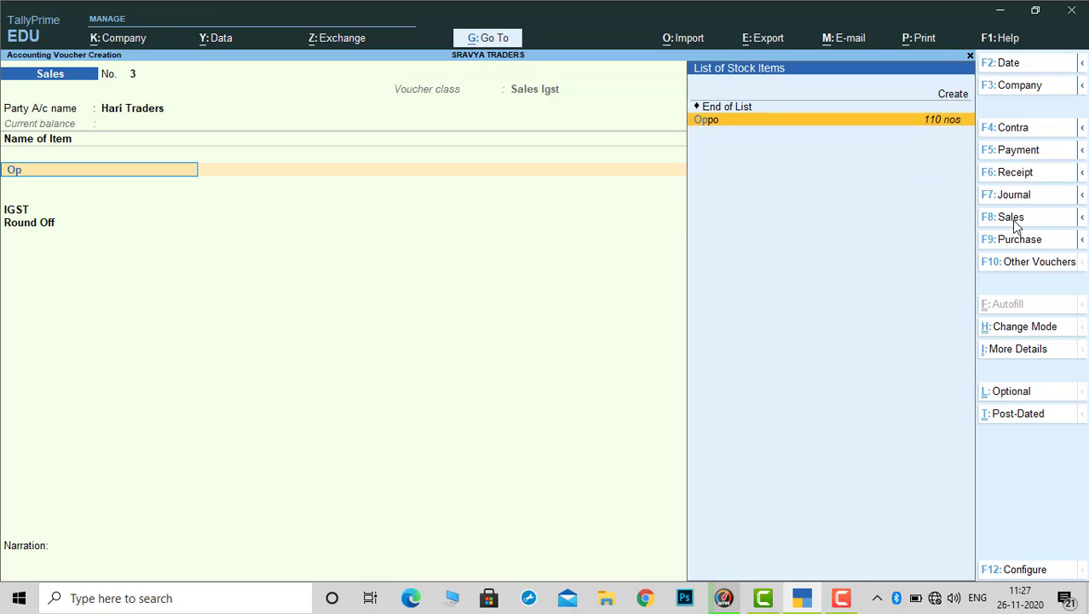
key(Return)
text(10)
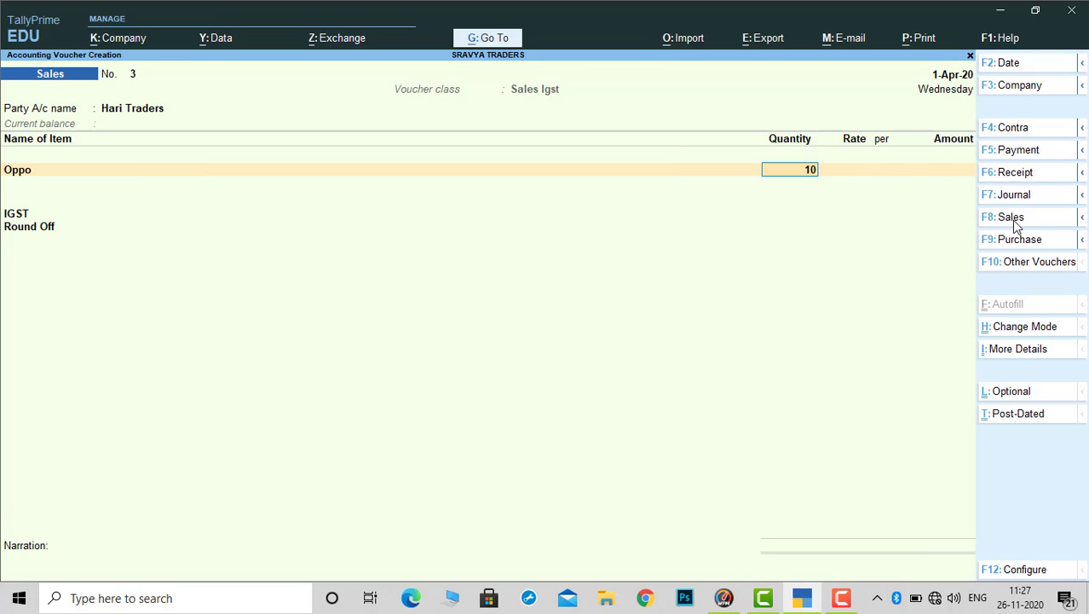
key(Return)
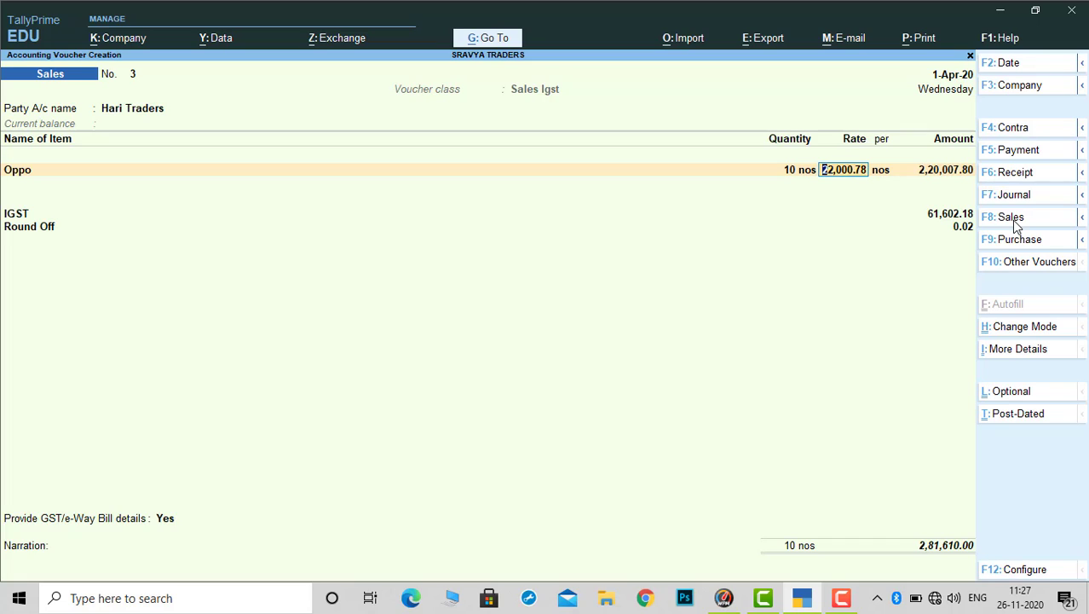
text(23,000.56)
key(Return)
key(Return)
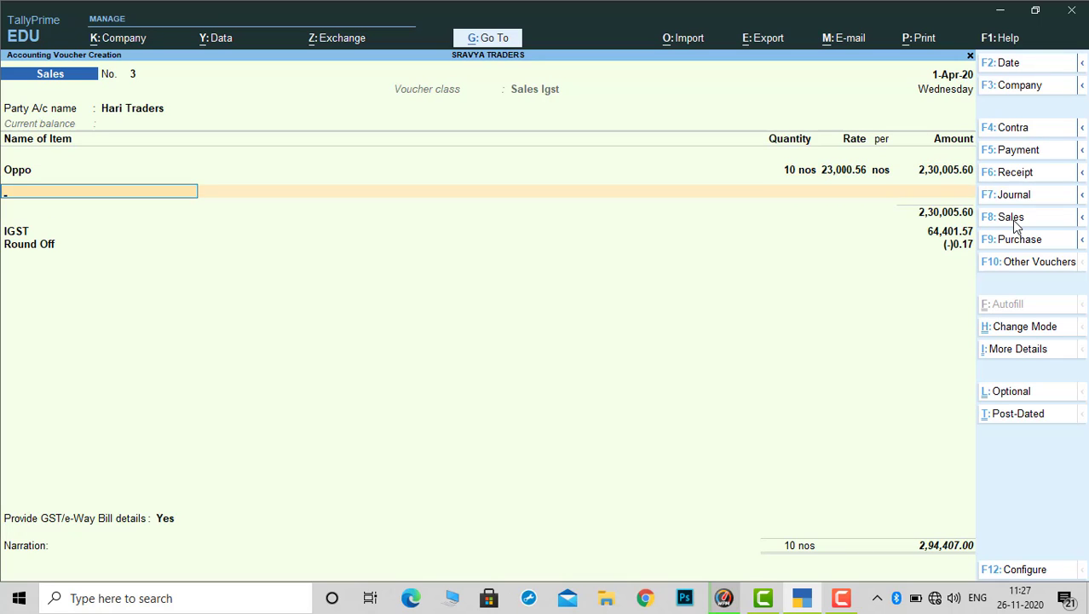
Add the stock item Vivo with a quantity of 50 nos at a rate of 16,000.89
text(vi)
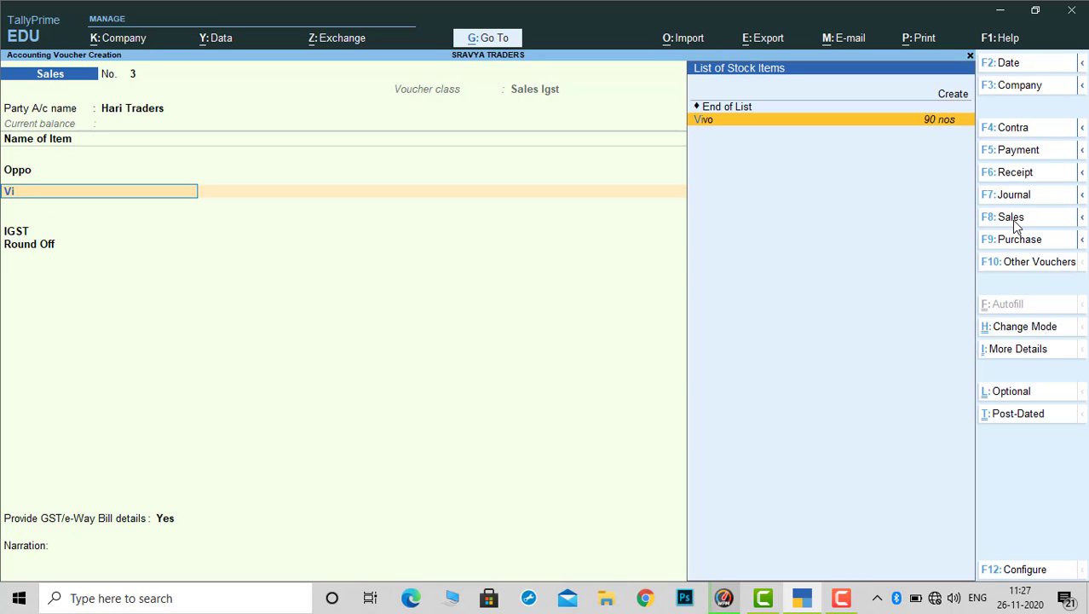
key(Return)
text(50)
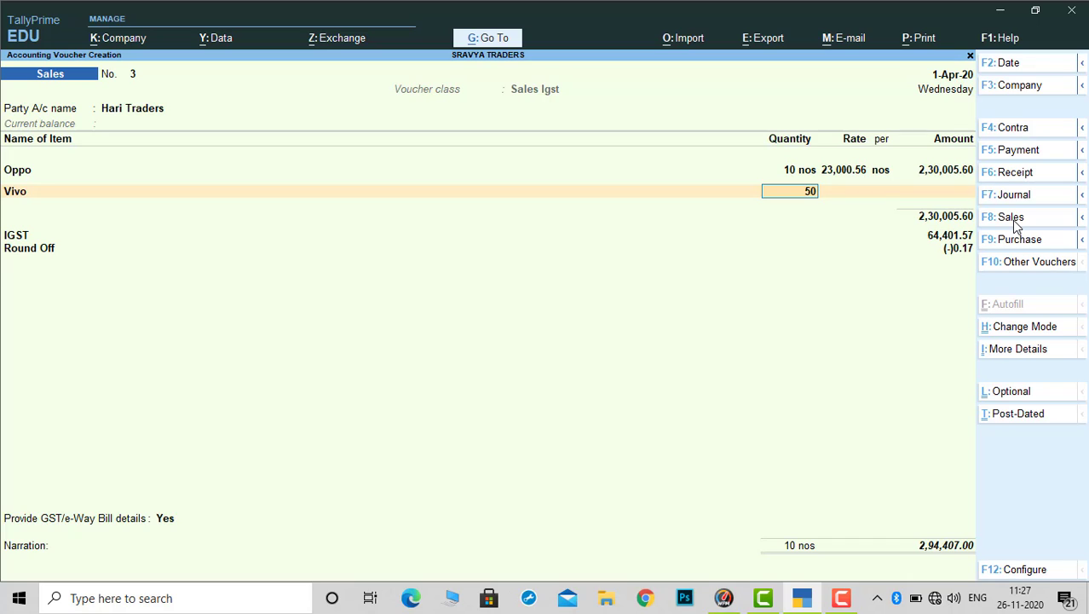
key(Return)
text(16)
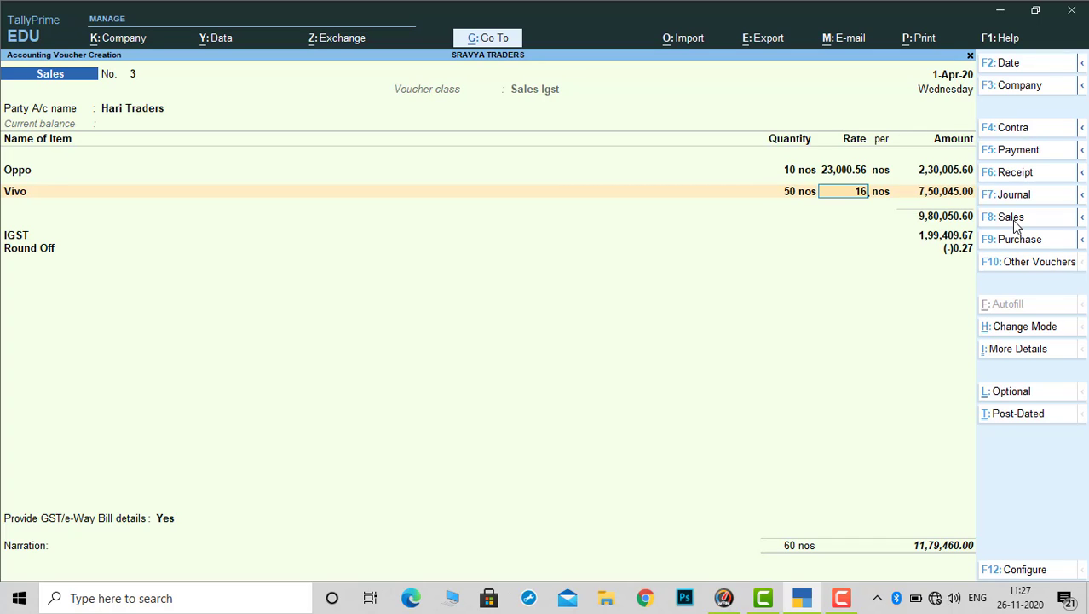
text(,000.89)
key(Return)
key(Return)
key(Return)
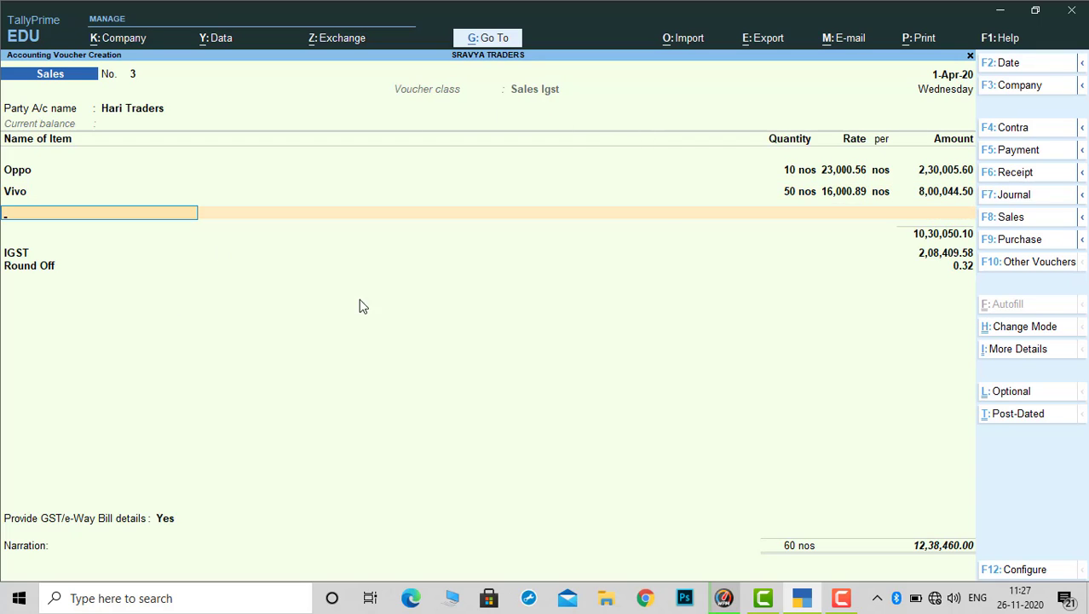
End the item list, decline GST/e-Way Bill details and save the Hari Traders sales voucher
key(Return)
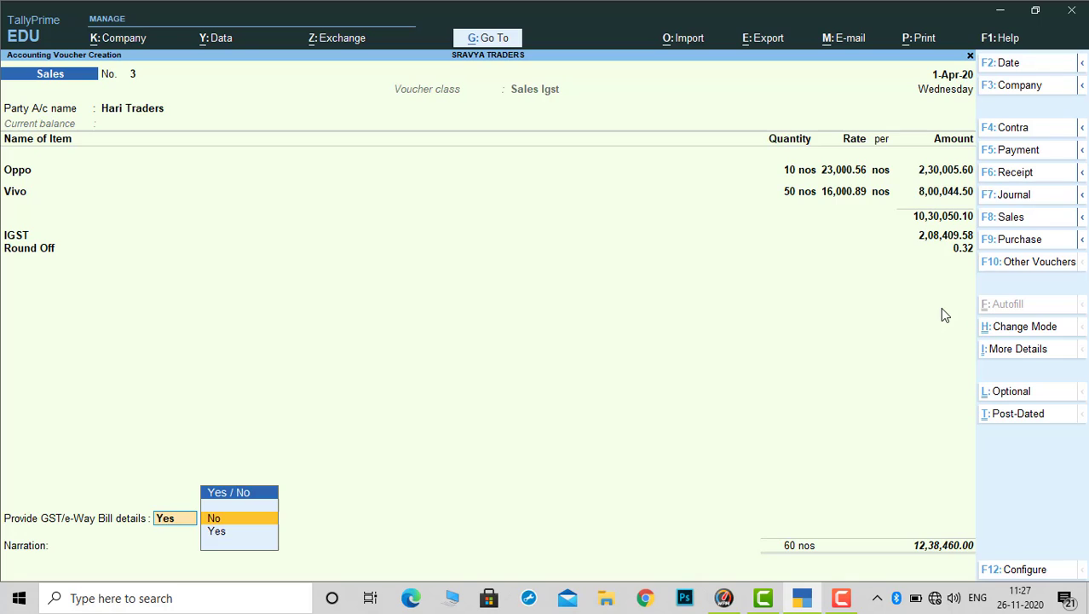
key(Return)
key(Return)
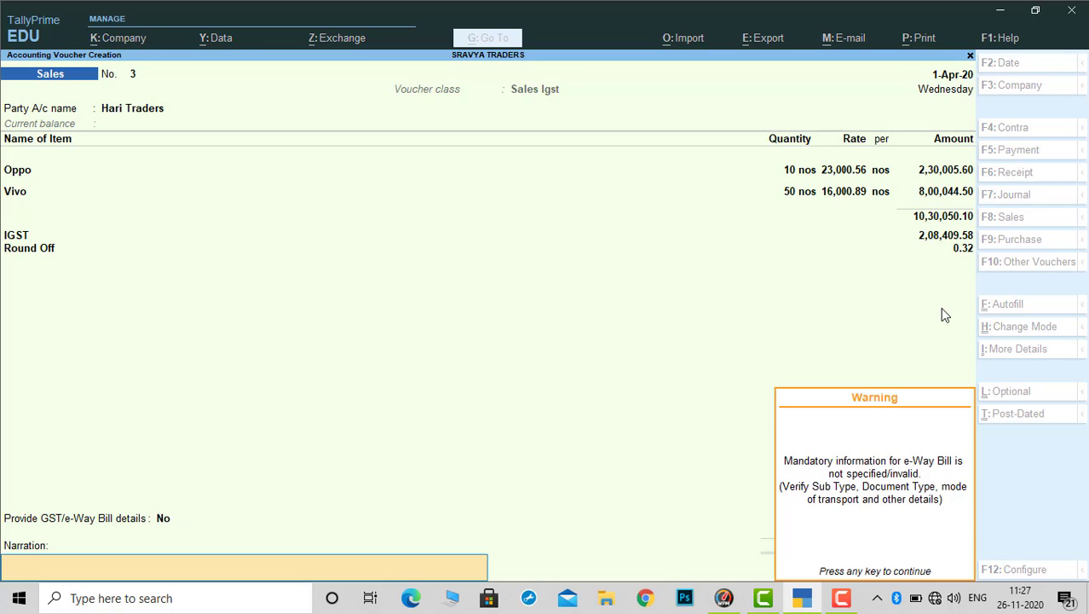
key(Return)
key(Return)
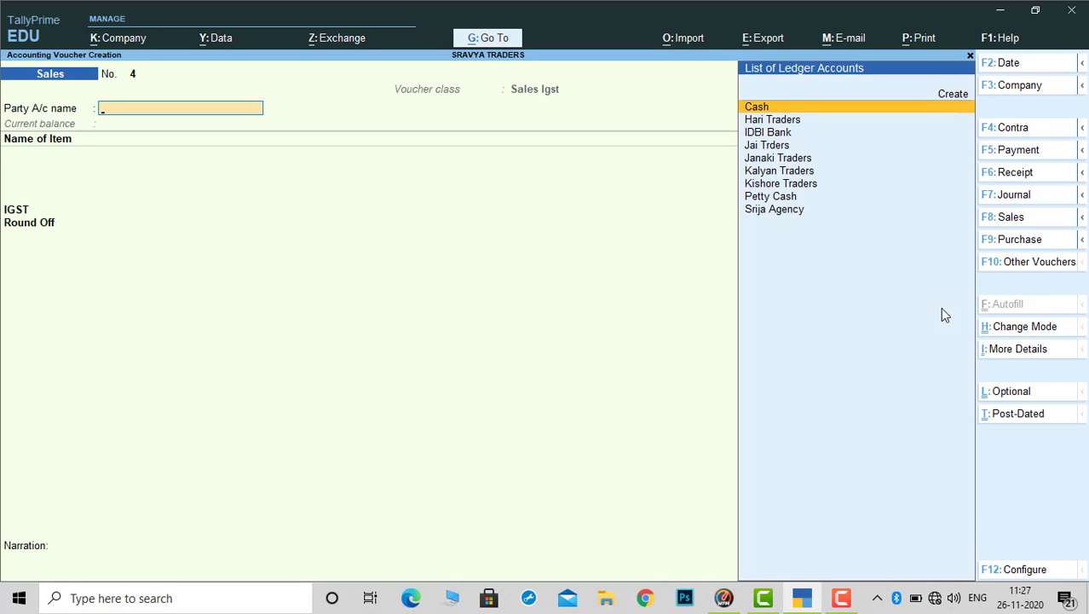
Leave voucher entry and open the Kalyan Traders sales voucher from the Day Book to review its CGST, SGST and Round Off amounts
key(Escape)
key(Return)
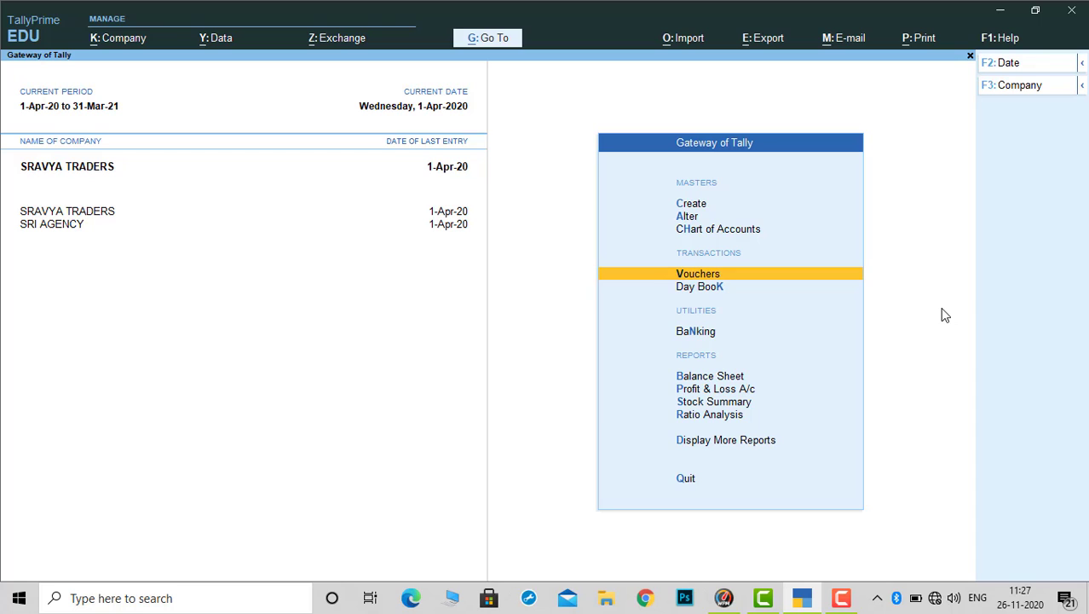
key(Down)
key(Return)
key(Down)
key(Down)
key(Down)
key(Down)
key(Down)
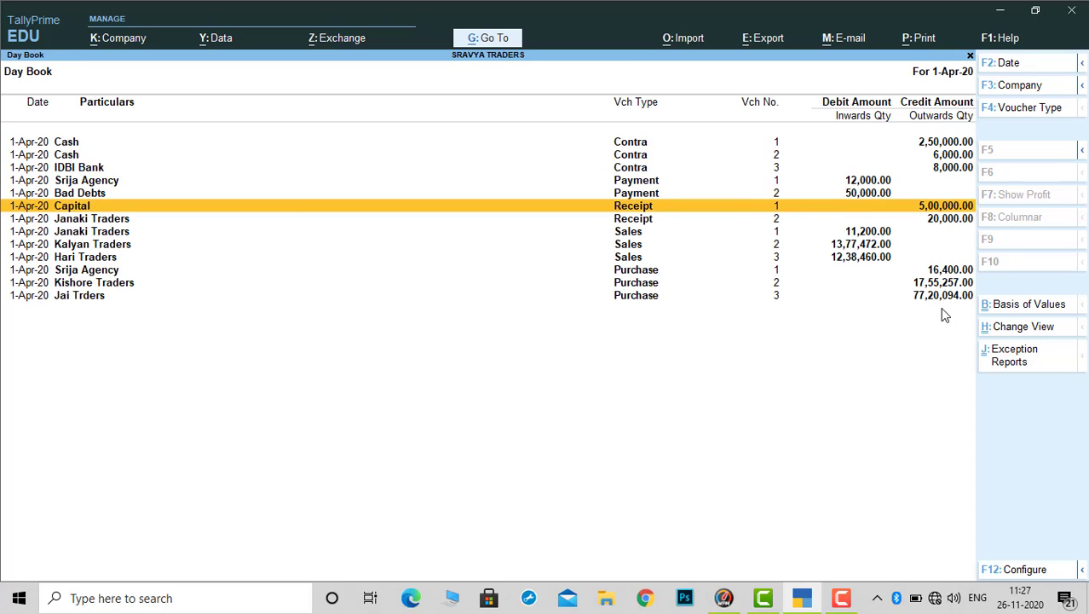
key(Down)
key(Down)
key(Down)
key(Return)
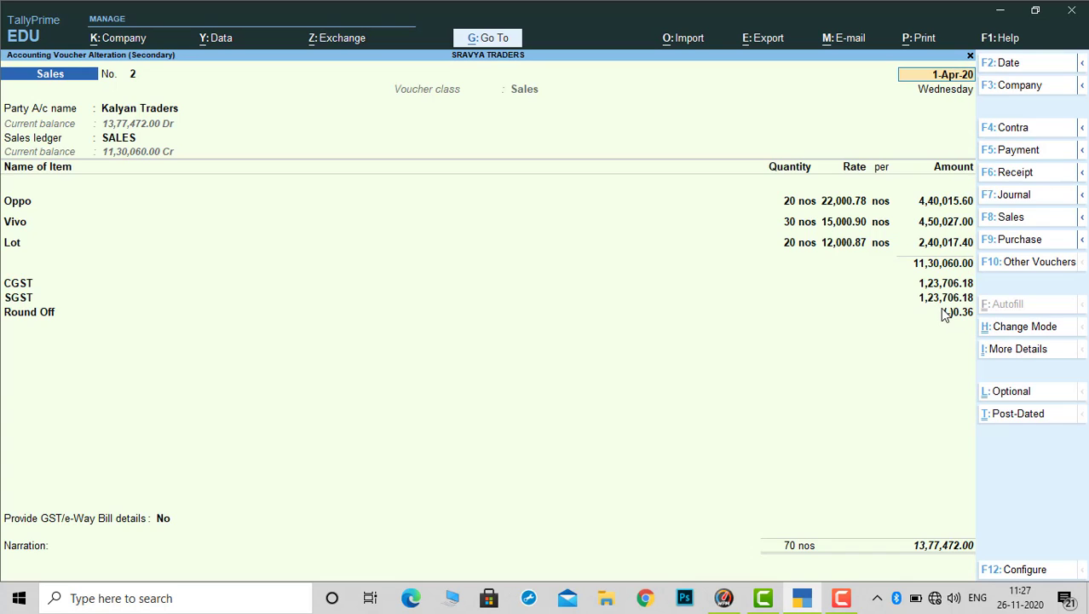
Open the Hari Traders sales voucher from the Day Book and preview its tax invoice down to the tax summary
key(Escape)
key(Down)
key(Return)
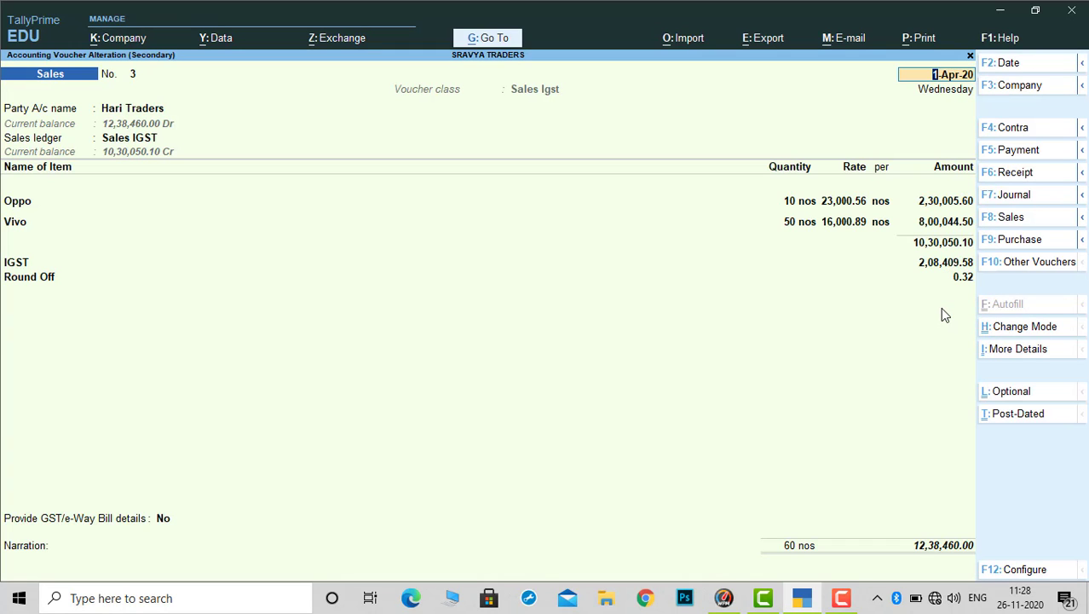
key(ctrl+p)
key(i)
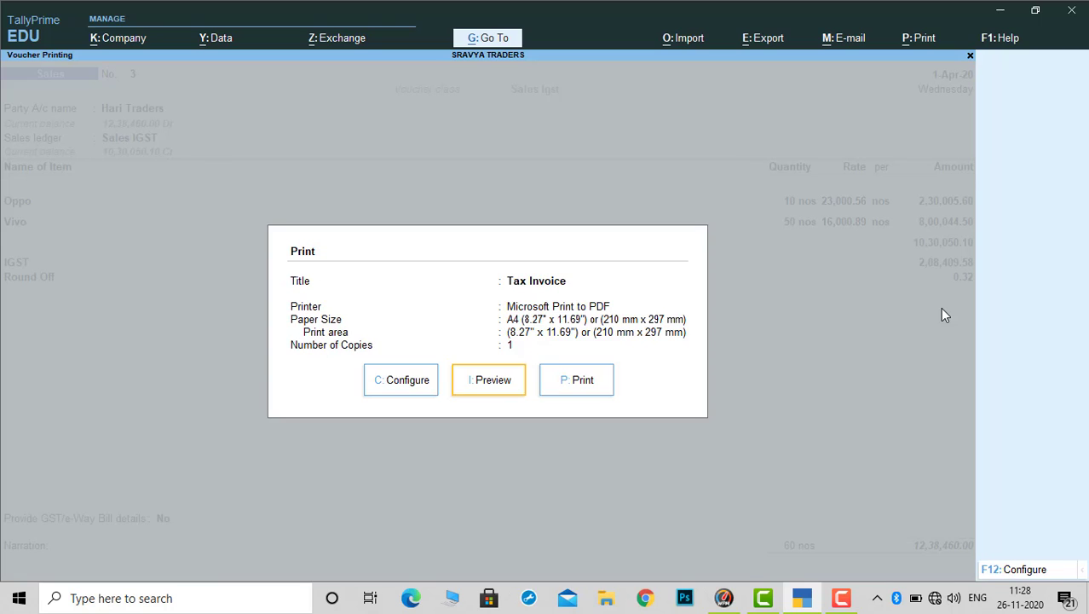
key(Return)
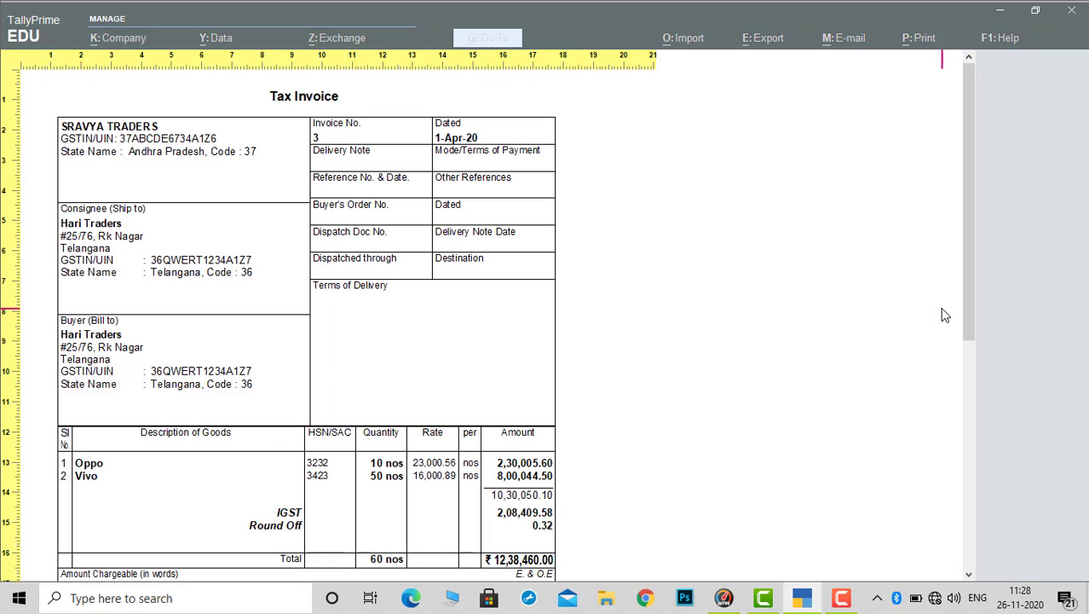
scroll(944, 315, down, 5)
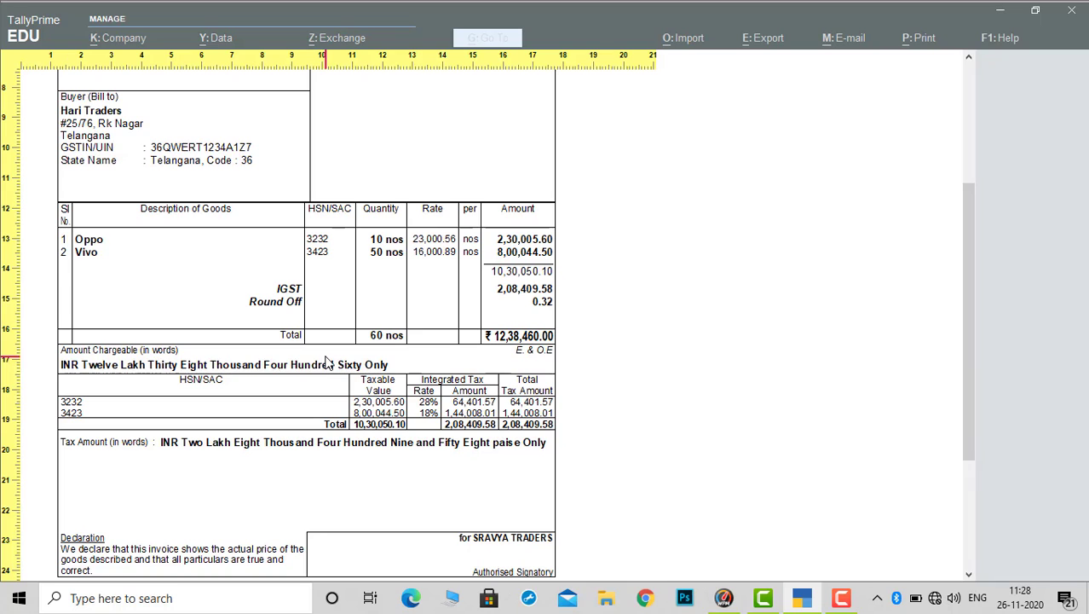
Close the Hari Traders invoice preview and voucher, and open the Kalyan Traders sales voucher from the Day Book
key(z)
key(Escape)
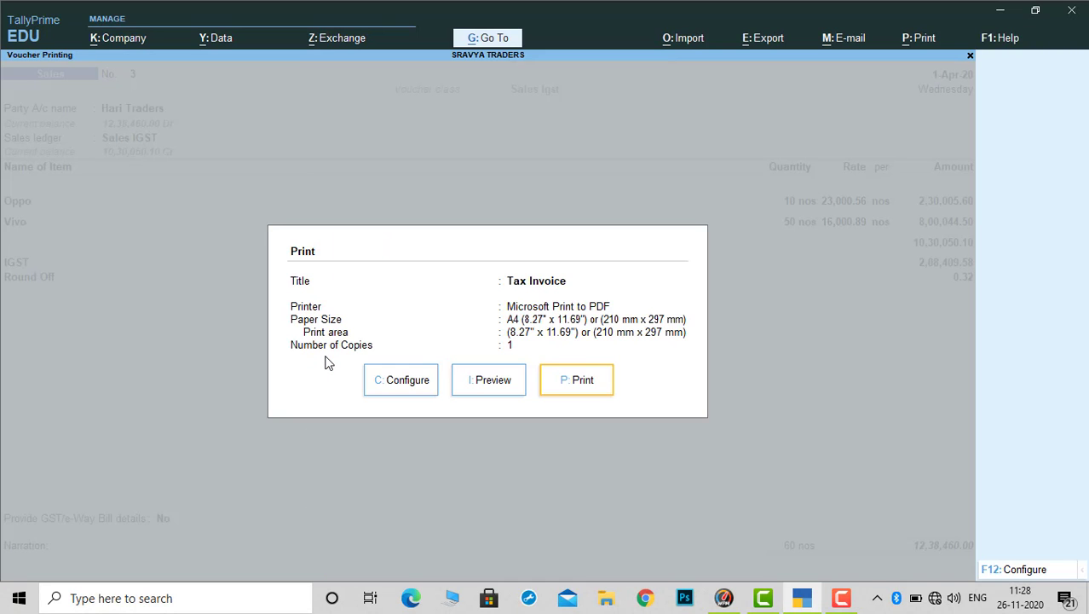
key(Escape)
key(Escape)
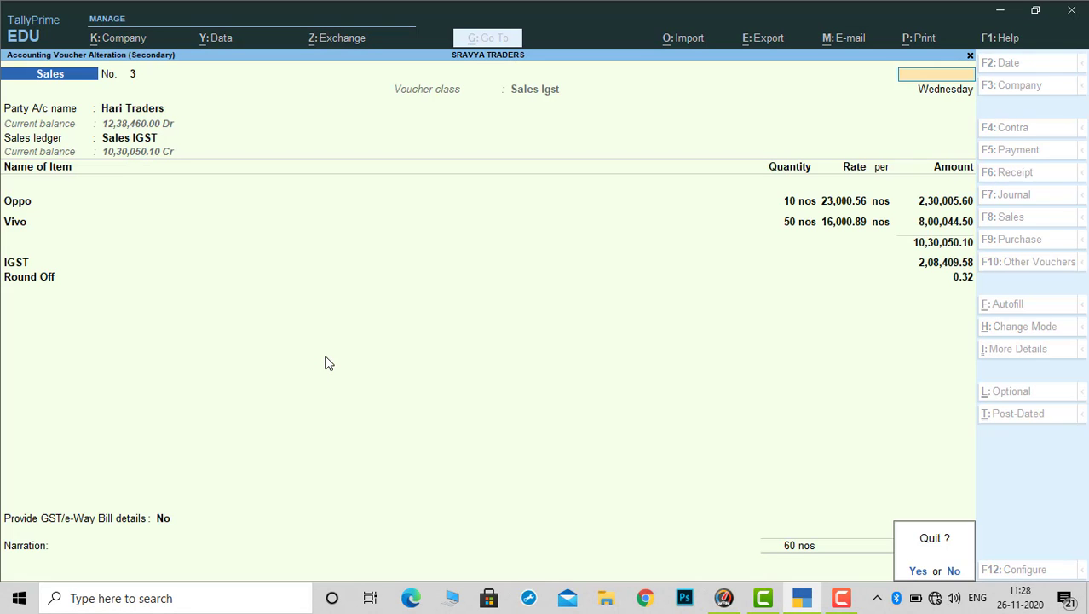
key(y)
key(Up)
key(Return)
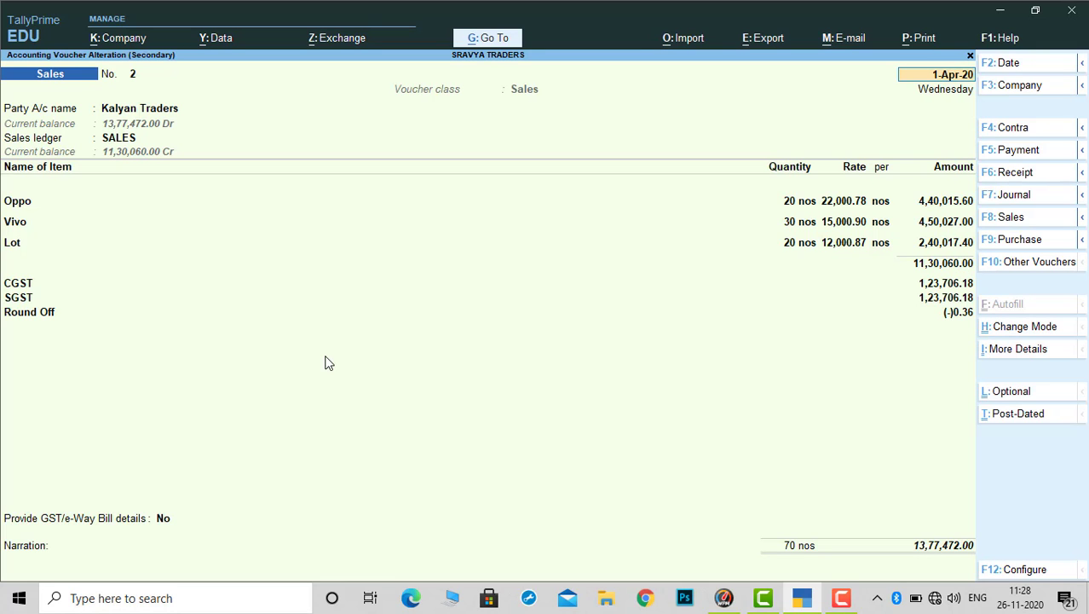
Preview the Kalyan Traders tax invoice and review both pages, including the Round Off line and the central and state tax summary
key(alt+p)
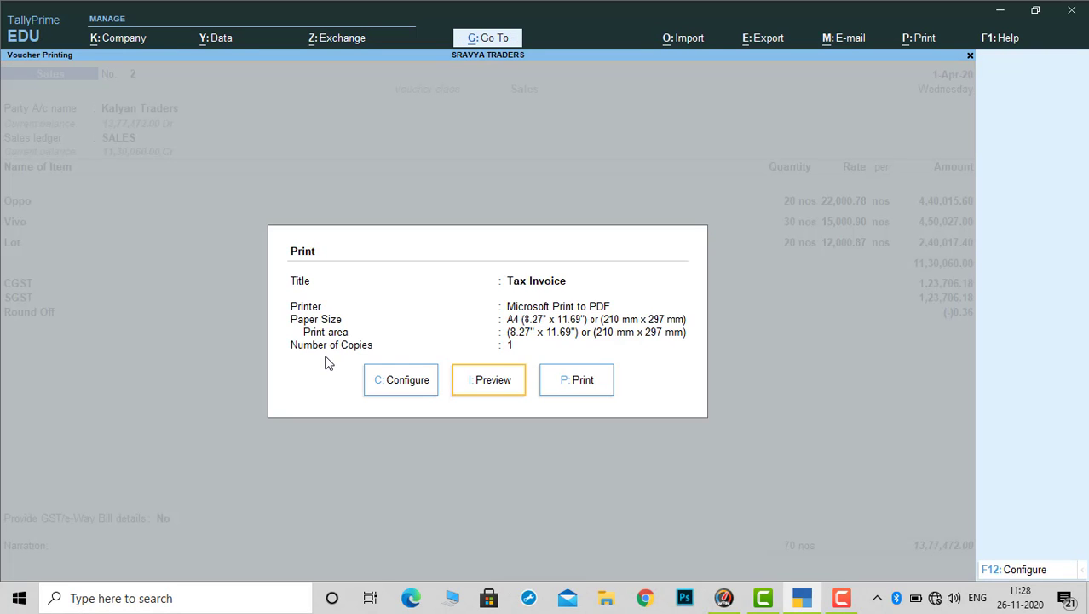
key(i)
key(Return)
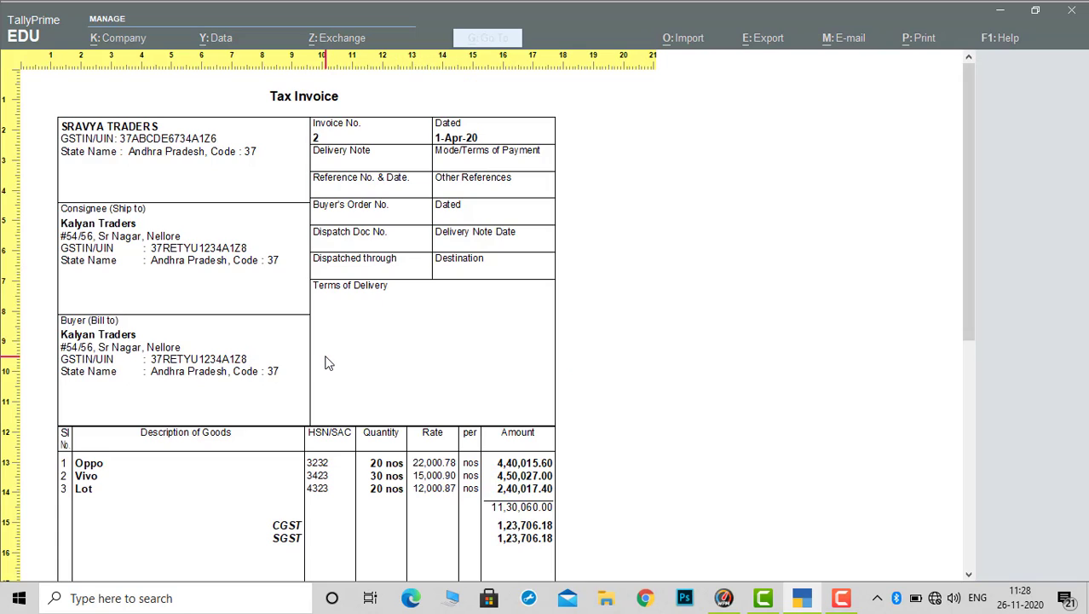
scroll(329, 363, down, 2)
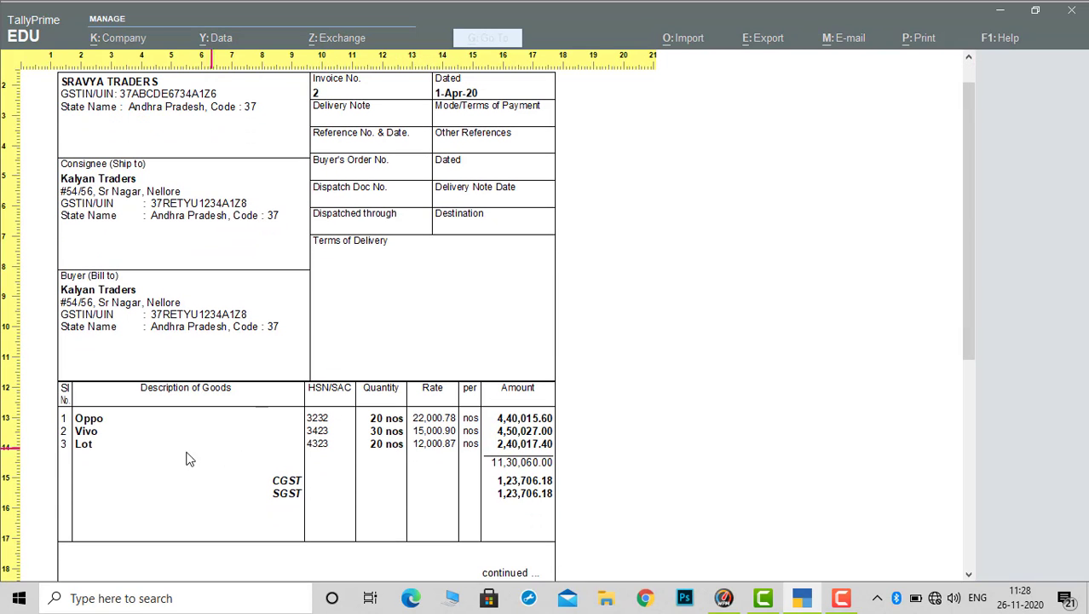
scroll(309, 476, down, 10)
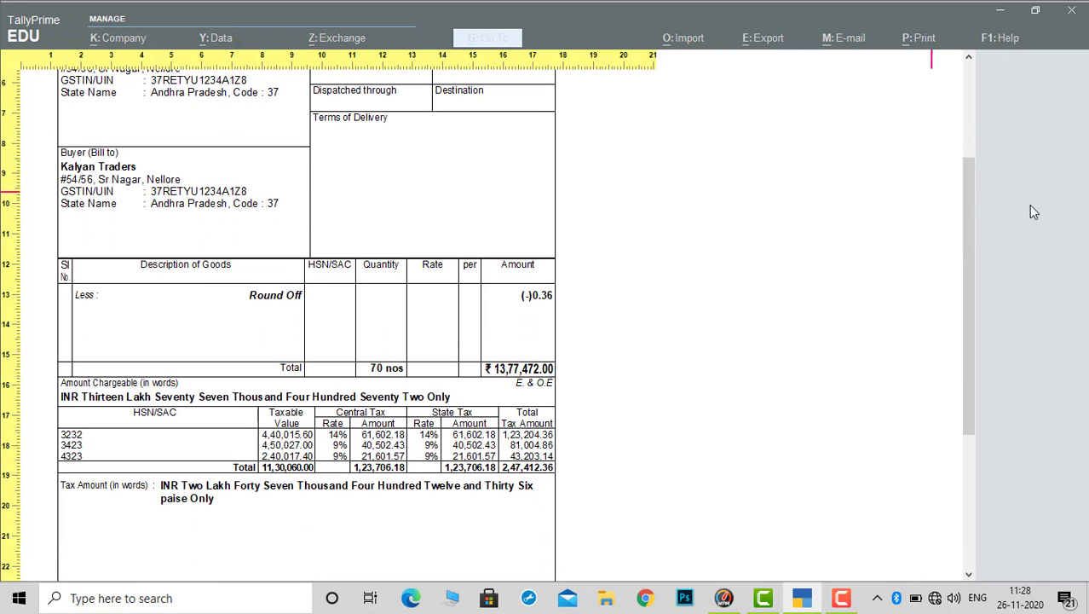
scroll(978, 262, down, 1)
drag(973, 157, 972, 150)
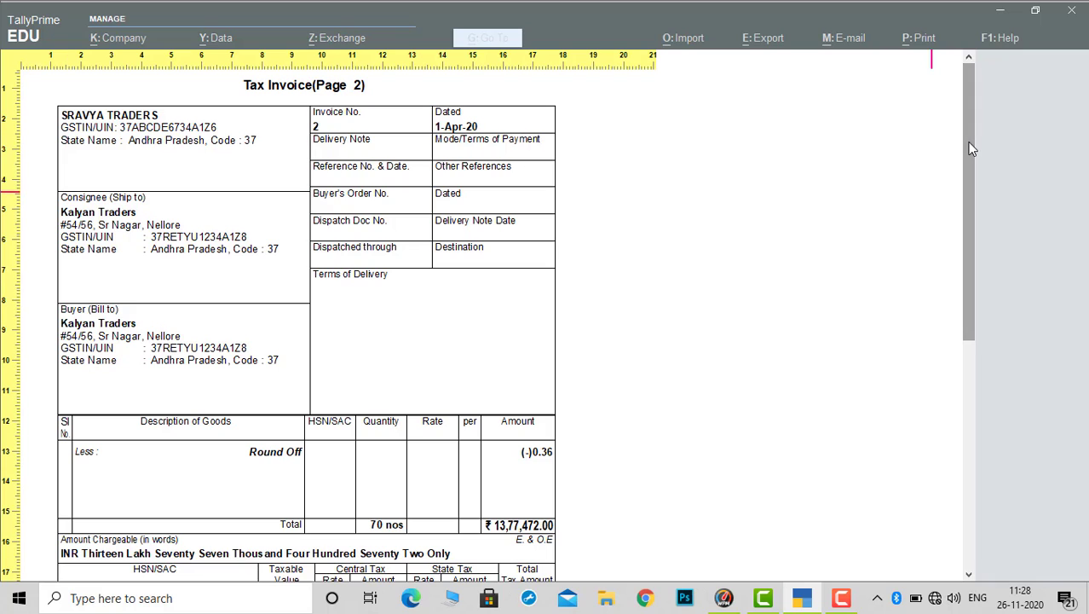
Close the Kalyan Traders invoice preview, quit the voucher without changes and return to the Gateway of Tally
key(Escape)
key(Escape)
key(Escape)
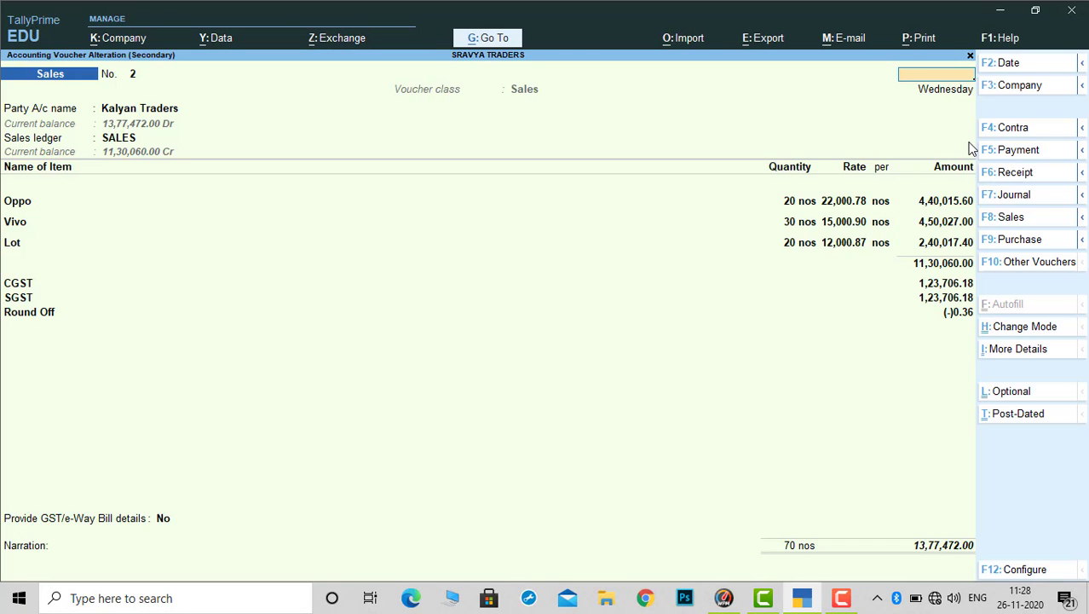
key(Escape)
key(y)
key(Escape)
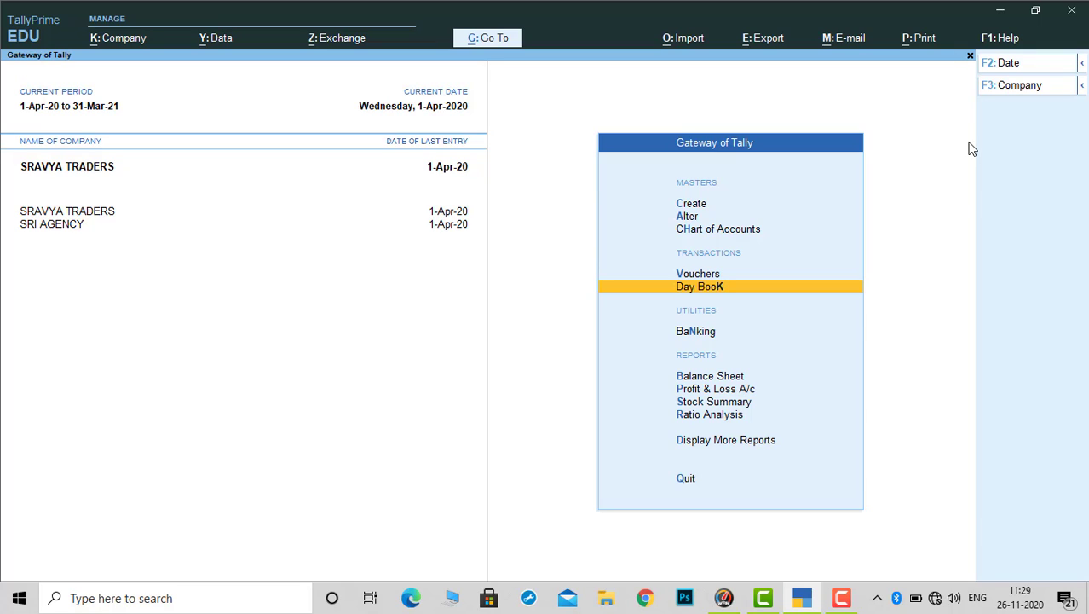
click(841, 598)
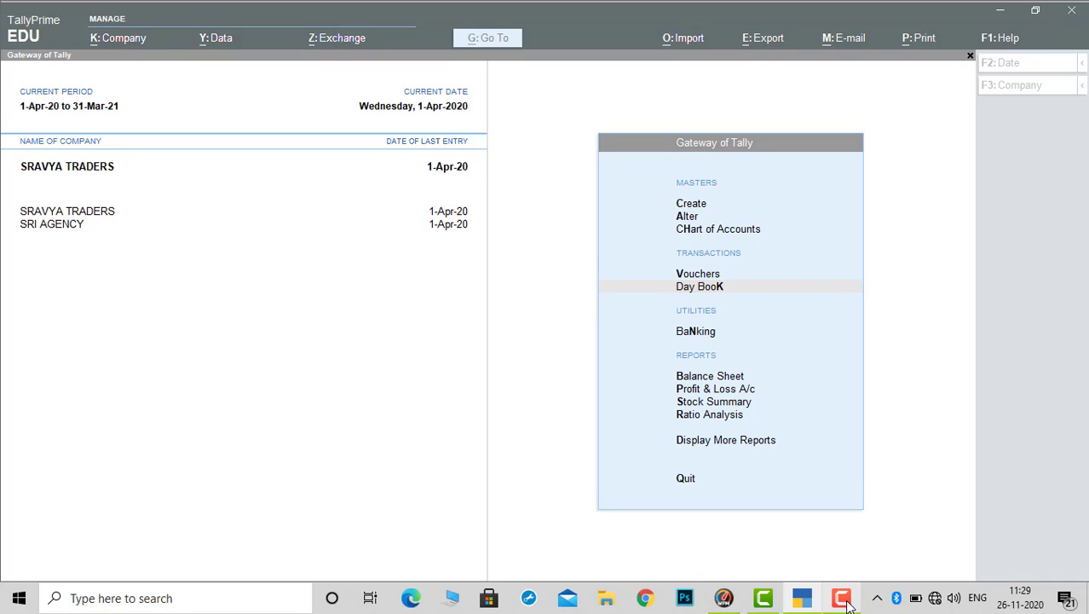
click(1054, 523)
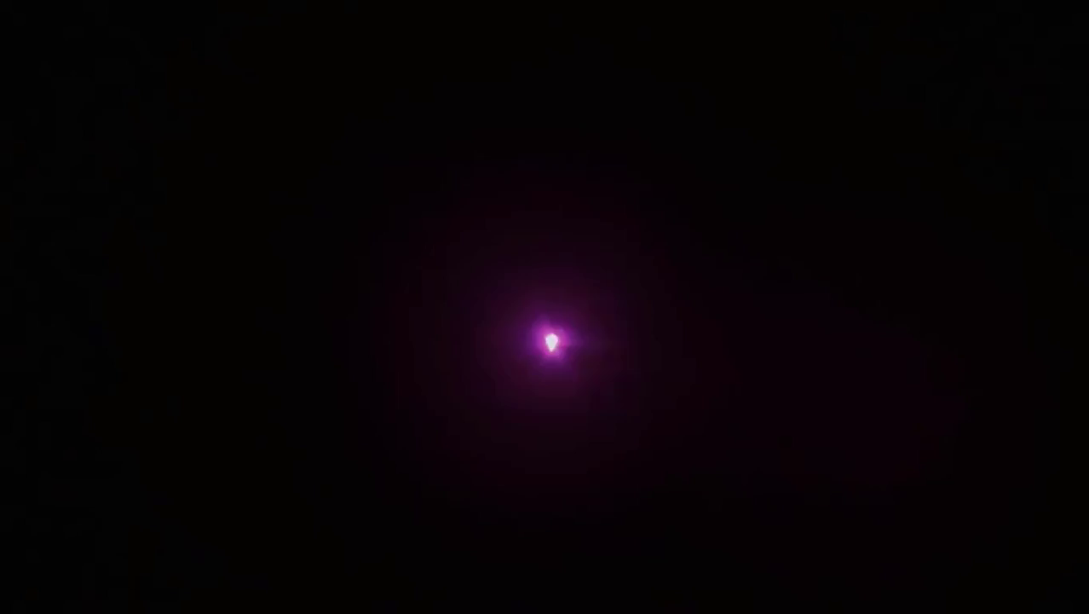